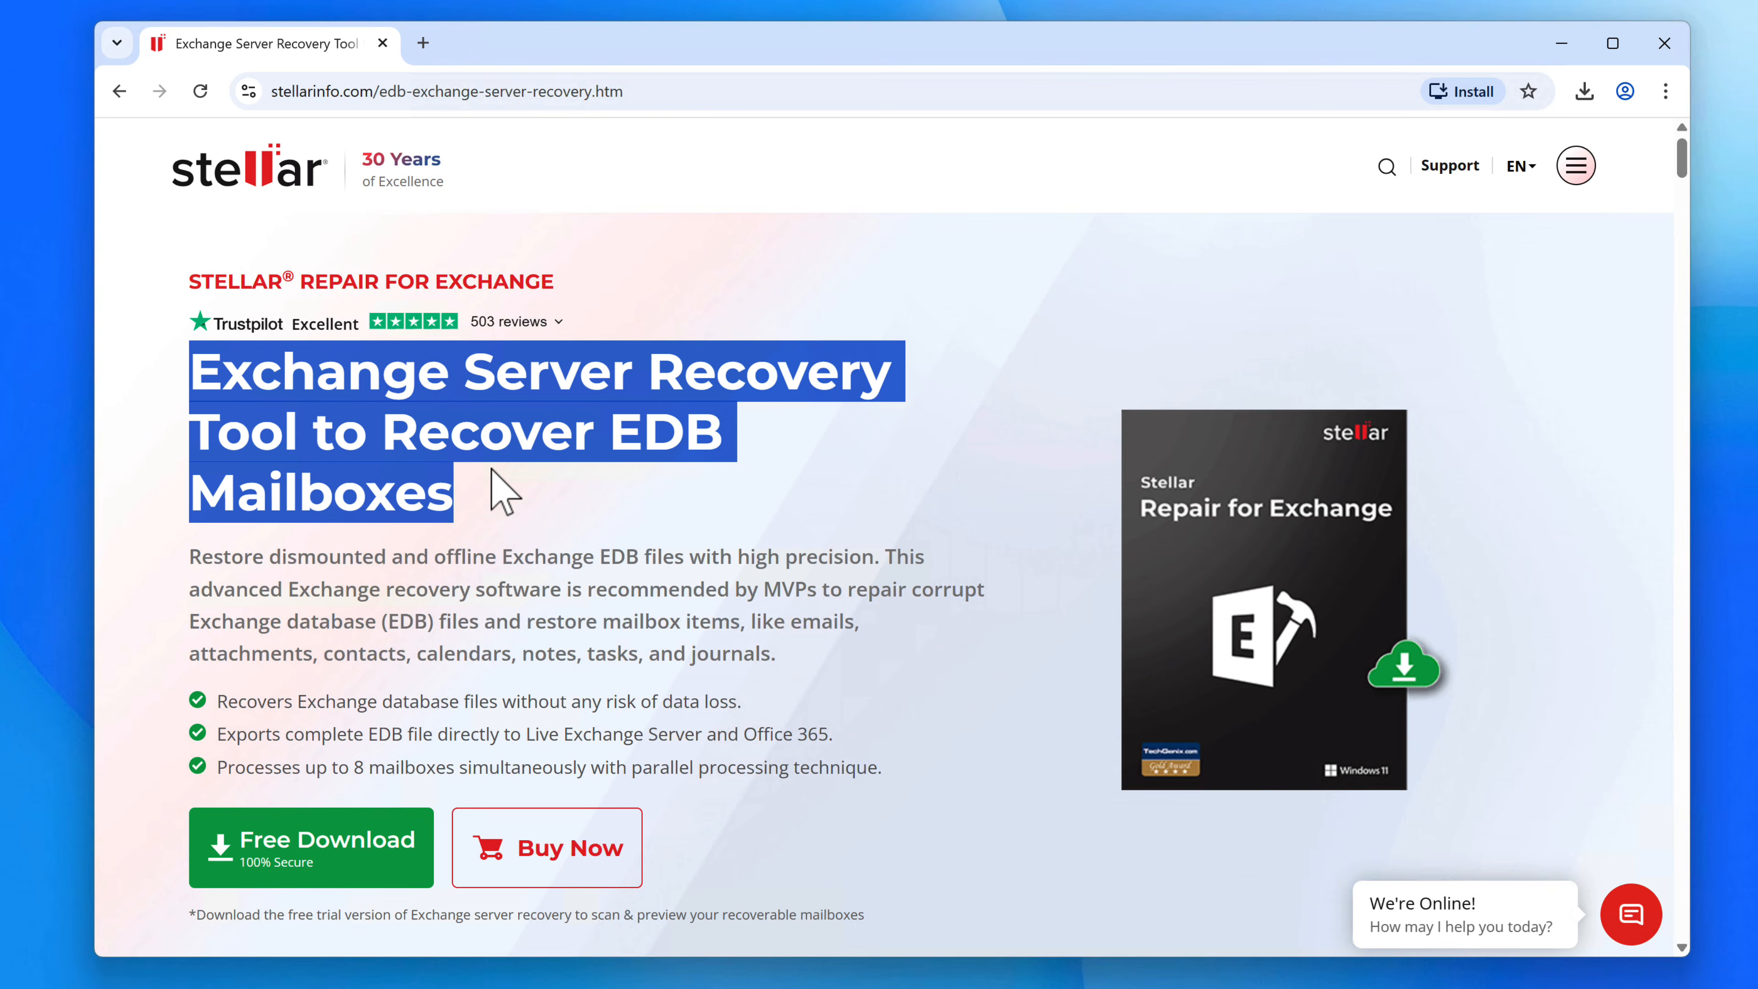
Review the Exchange recovery tool's product page, covering its use cases, database and ransomware recovery, Office 365 and live Exchange export, and additional benefits
{"action": "left_click", "coordinate": [484, 479]}
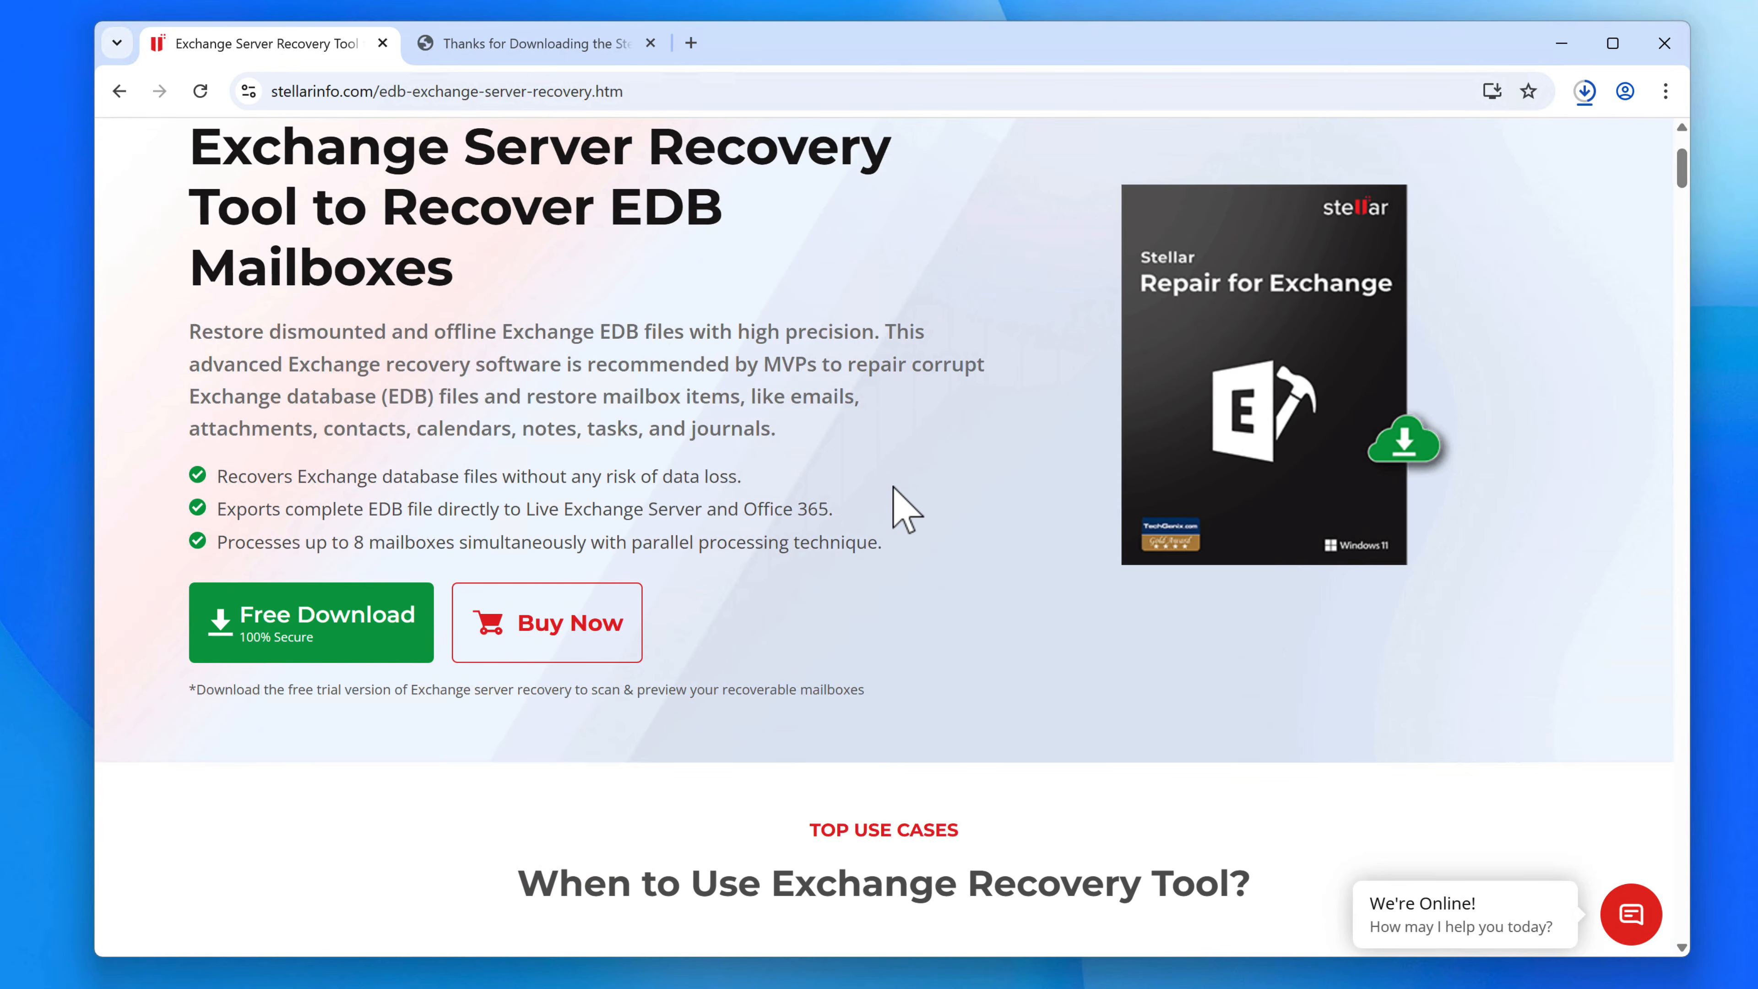
{"action": "scroll", "coordinate": [899, 498], "scroll_direction": "down", "scroll_amount": 5}
{"action": "scroll", "coordinate": [893, 487], "scroll_direction": "down", "scroll_amount": 3}
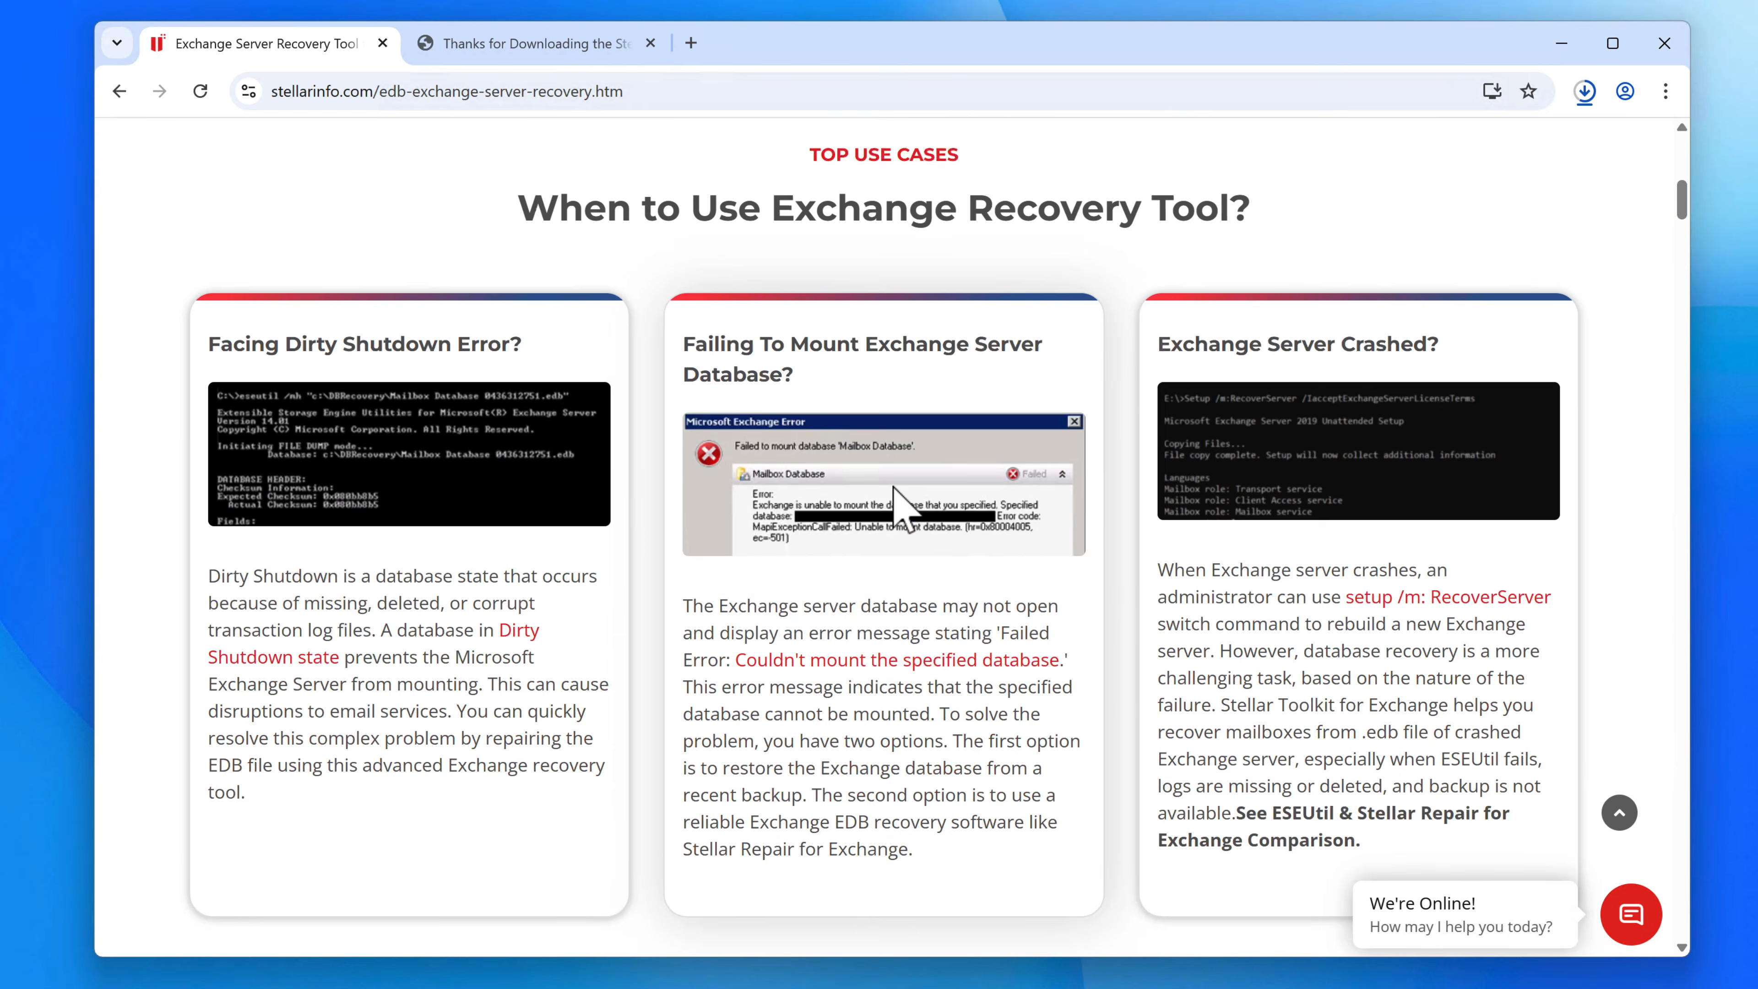
{"action": "scroll", "coordinate": [896, 487], "scroll_direction": "down", "scroll_amount": 10}
{"action": "left_click_drag", "start_coordinate": [304, 352], "coordinate": [735, 353]}
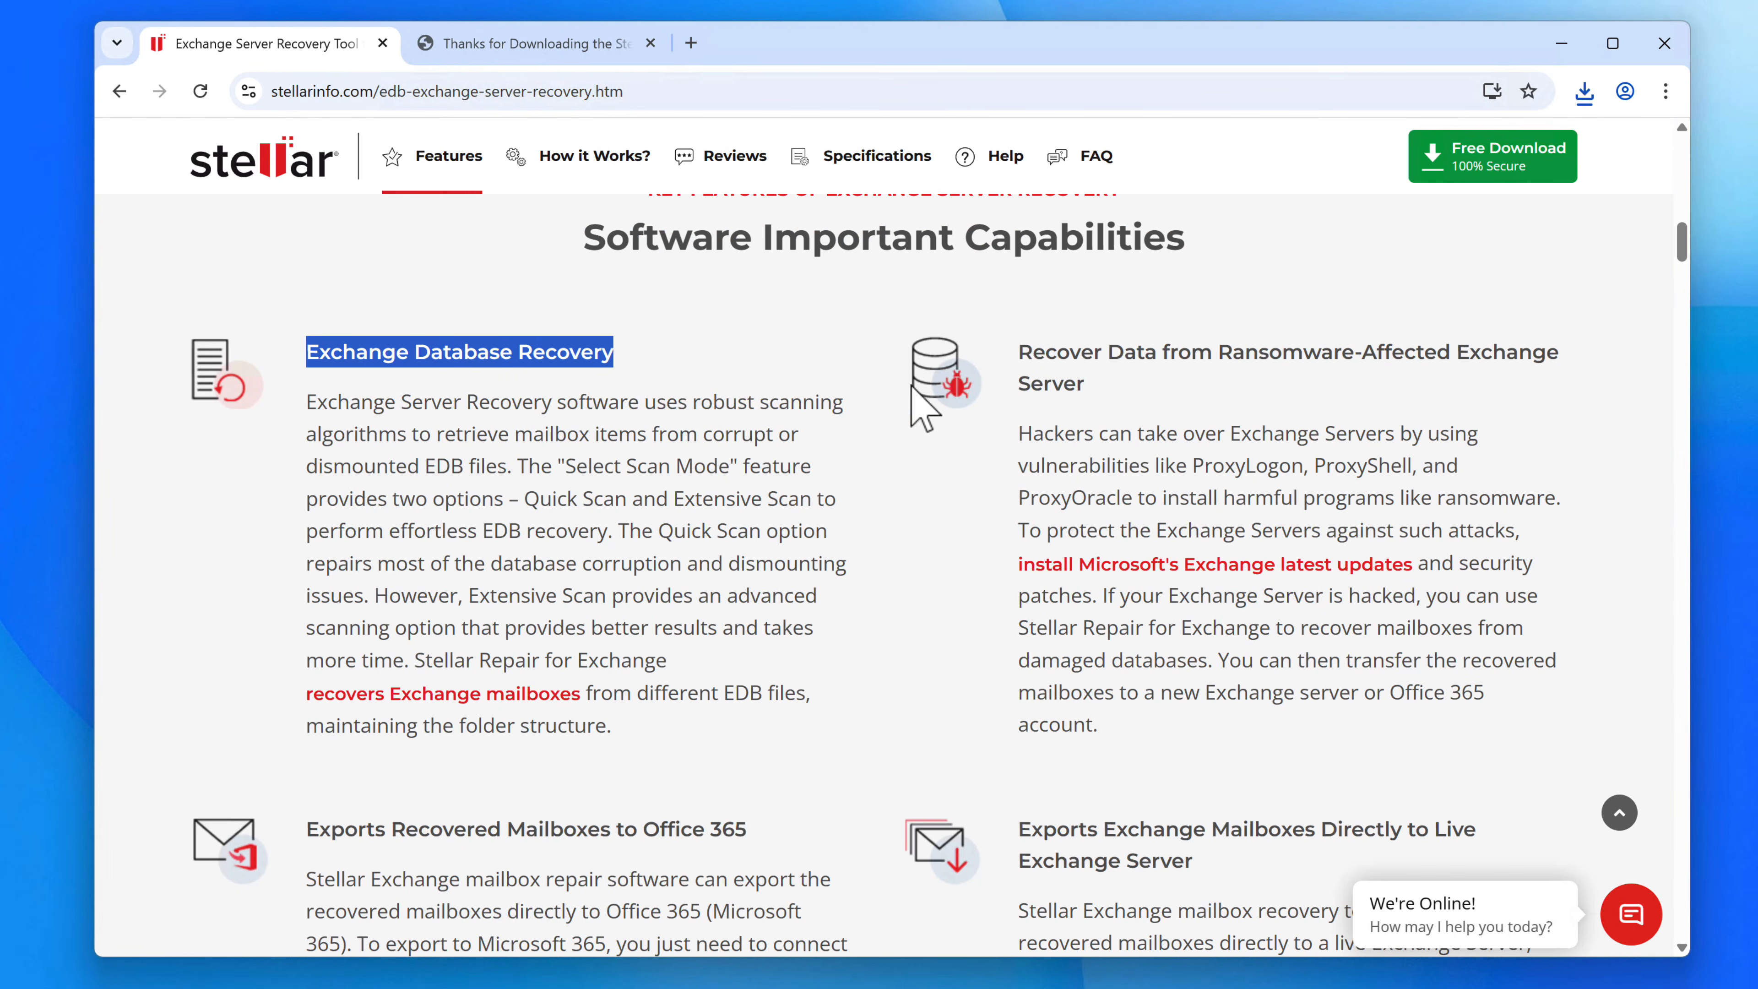
{"action": "left_click_drag", "start_coordinate": [1007, 358], "coordinate": [1161, 382]}
{"action": "scroll", "coordinate": [1053, 512], "scroll_direction": "down", "scroll_amount": 6}
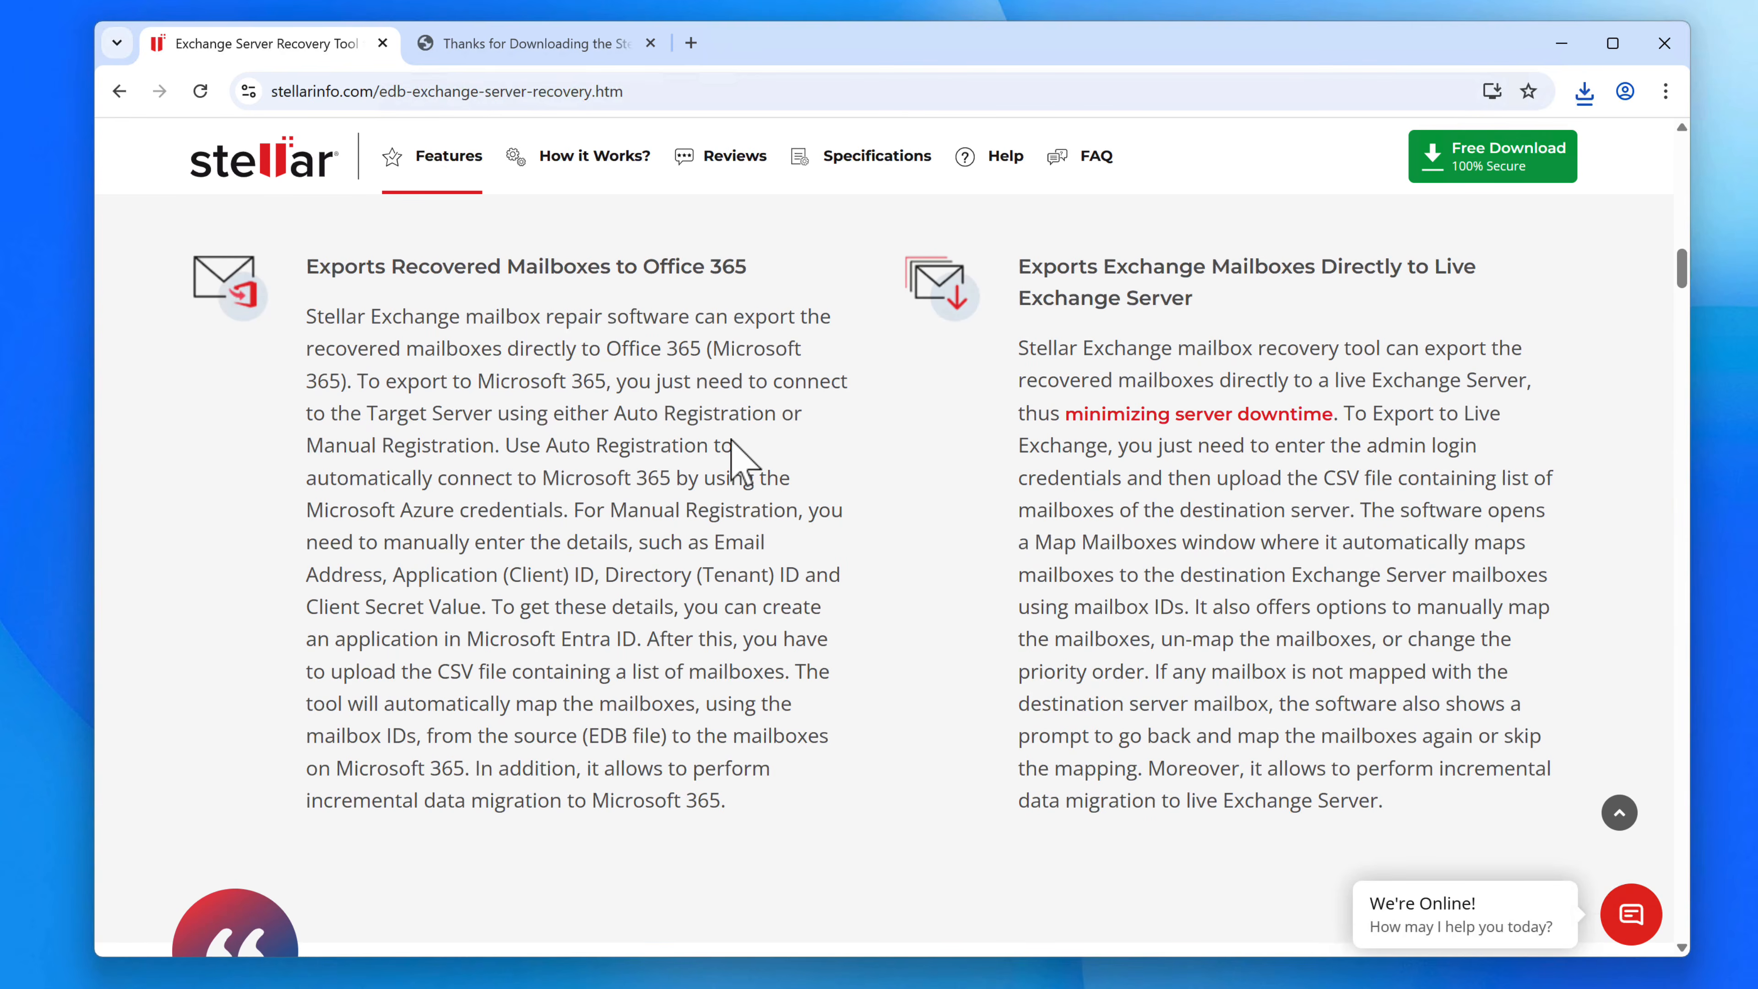
{"action": "left_click_drag", "start_coordinate": [307, 267], "coordinate": [836, 278]}
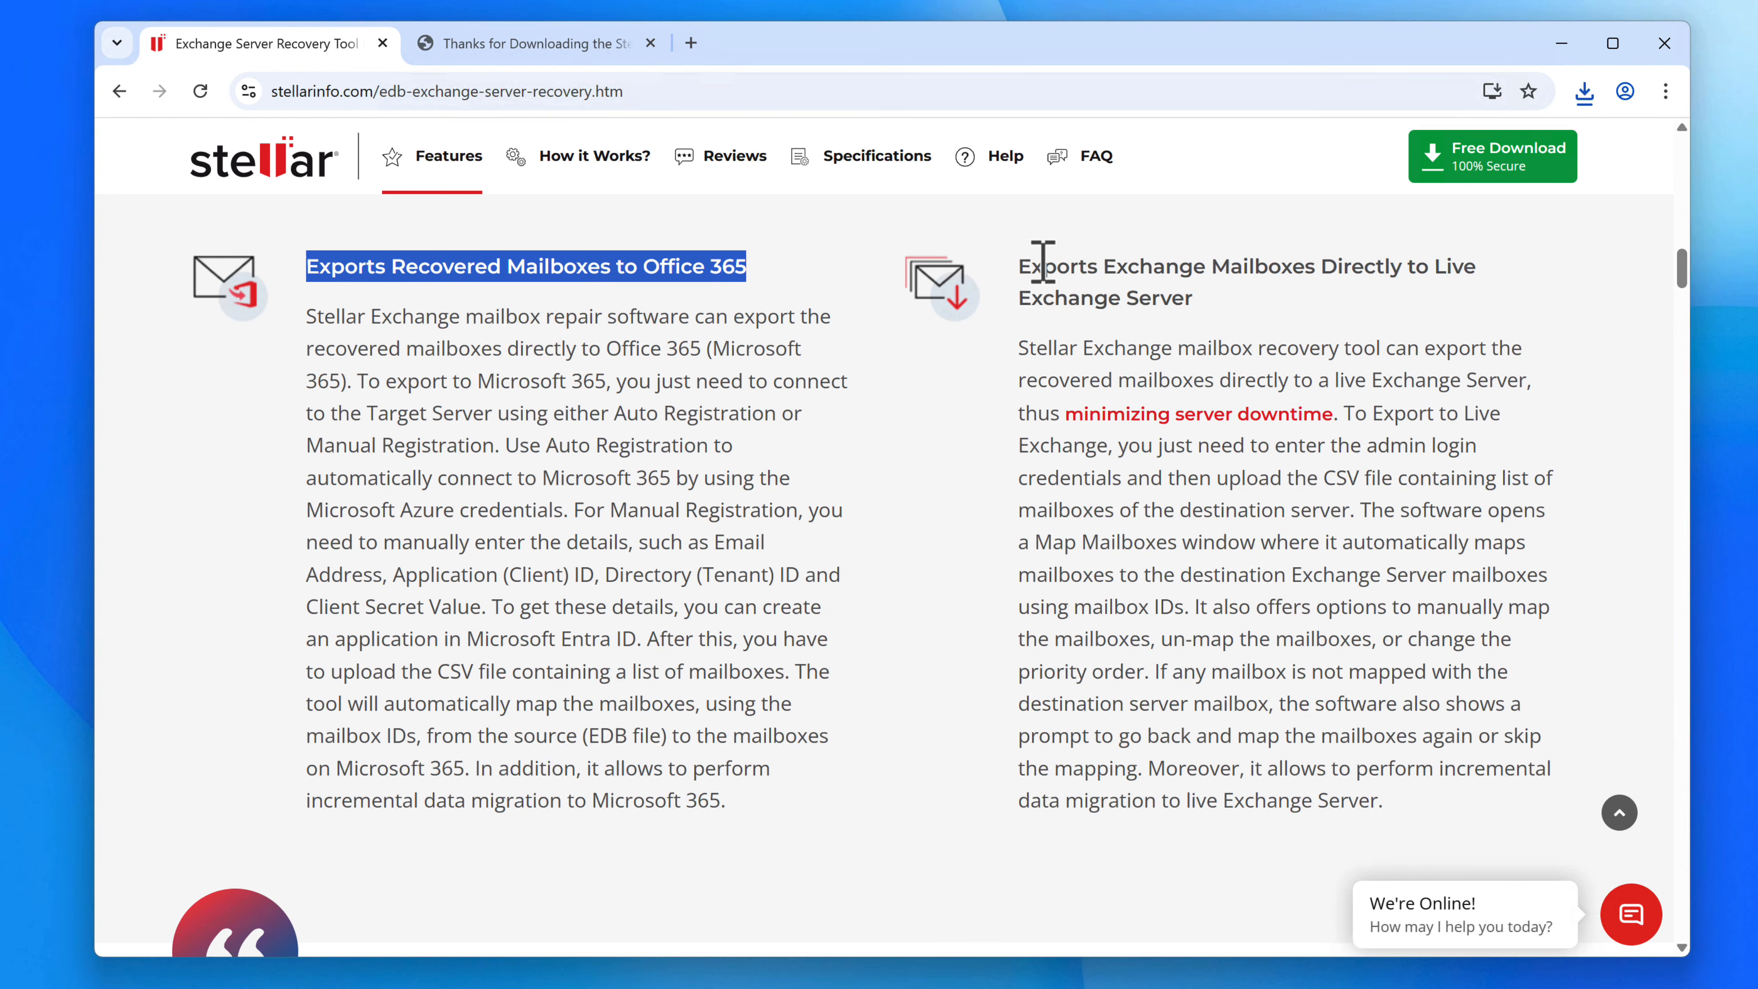
{"action": "left_click_drag", "start_coordinate": [1018, 266], "coordinate": [1310, 313]}
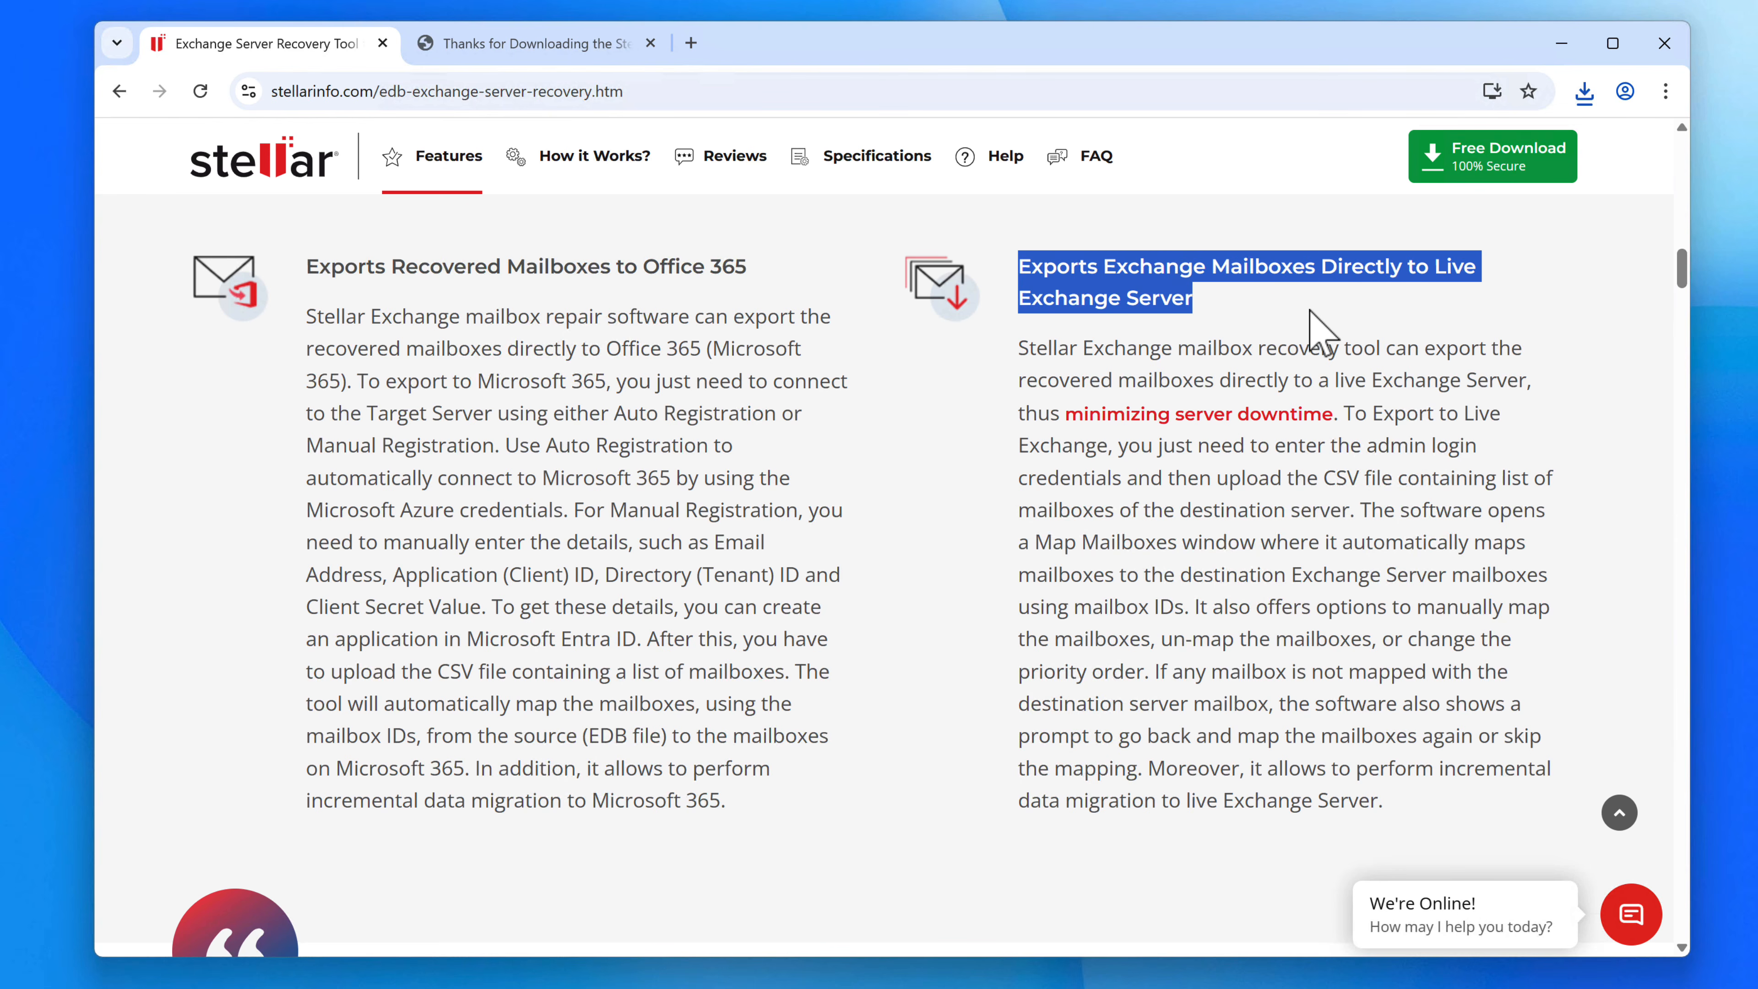
{"action": "scroll", "coordinate": [1111, 447], "scroll_direction": "down", "scroll_amount": 8}
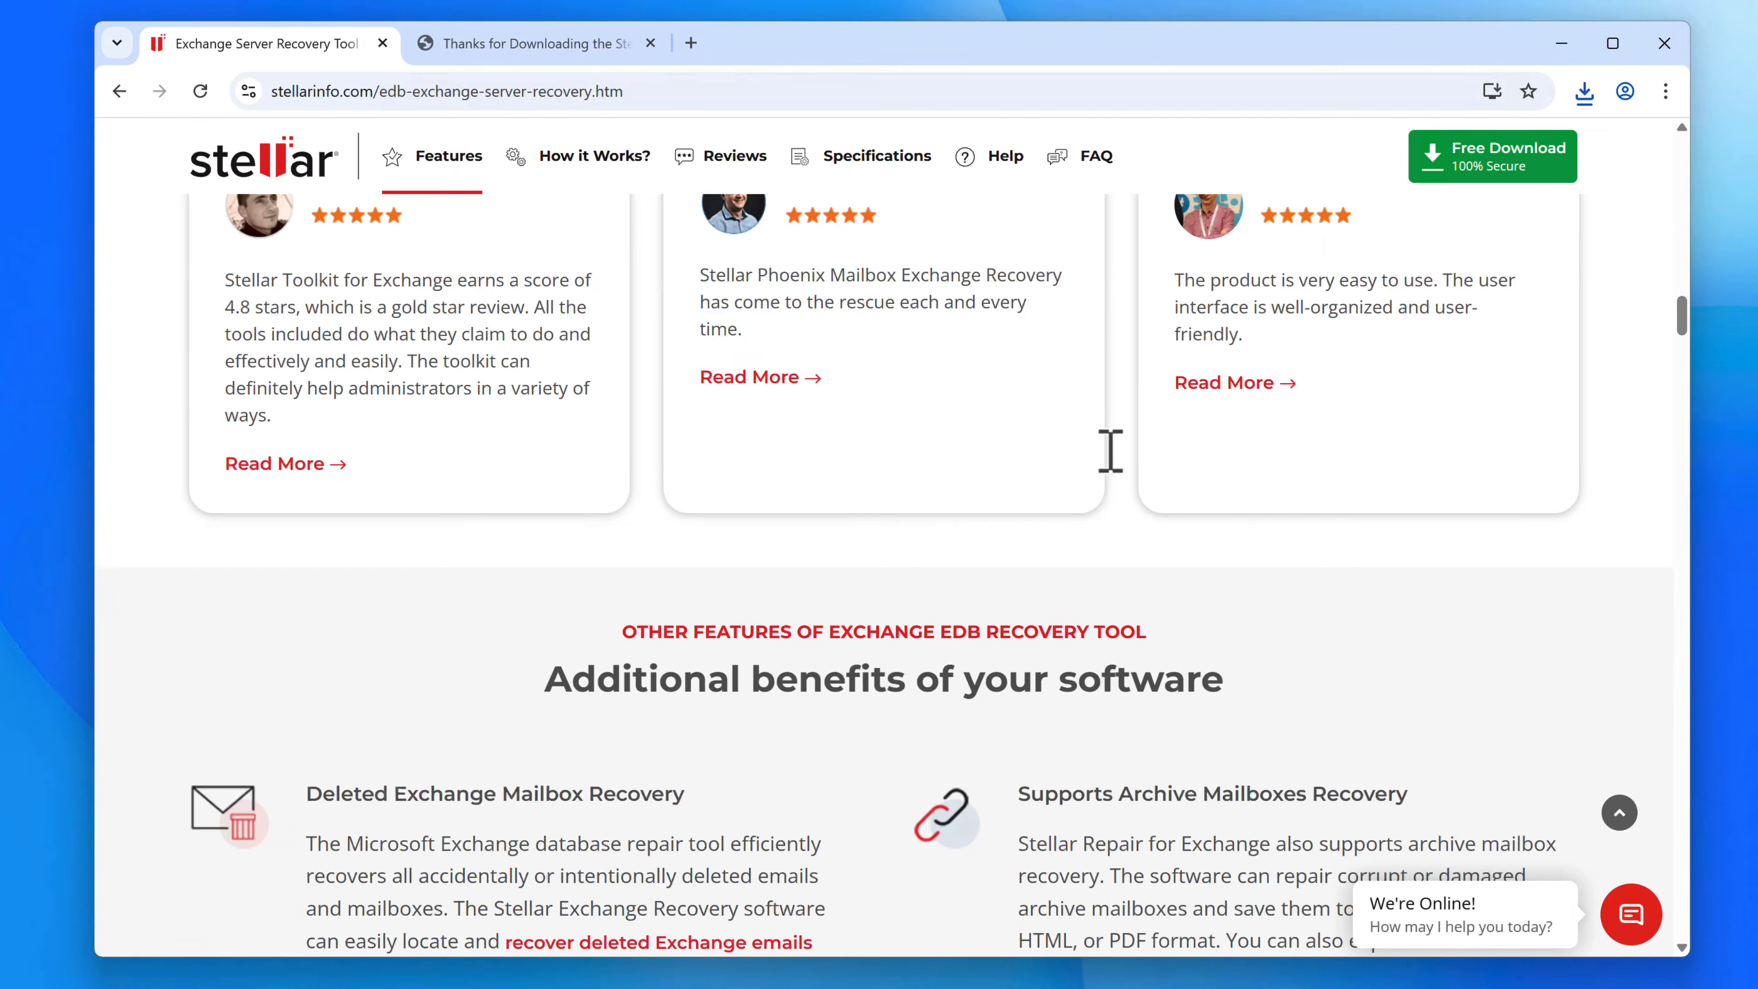
{"action": "scroll", "coordinate": [1110, 451], "scroll_direction": "down", "scroll_amount": 15}
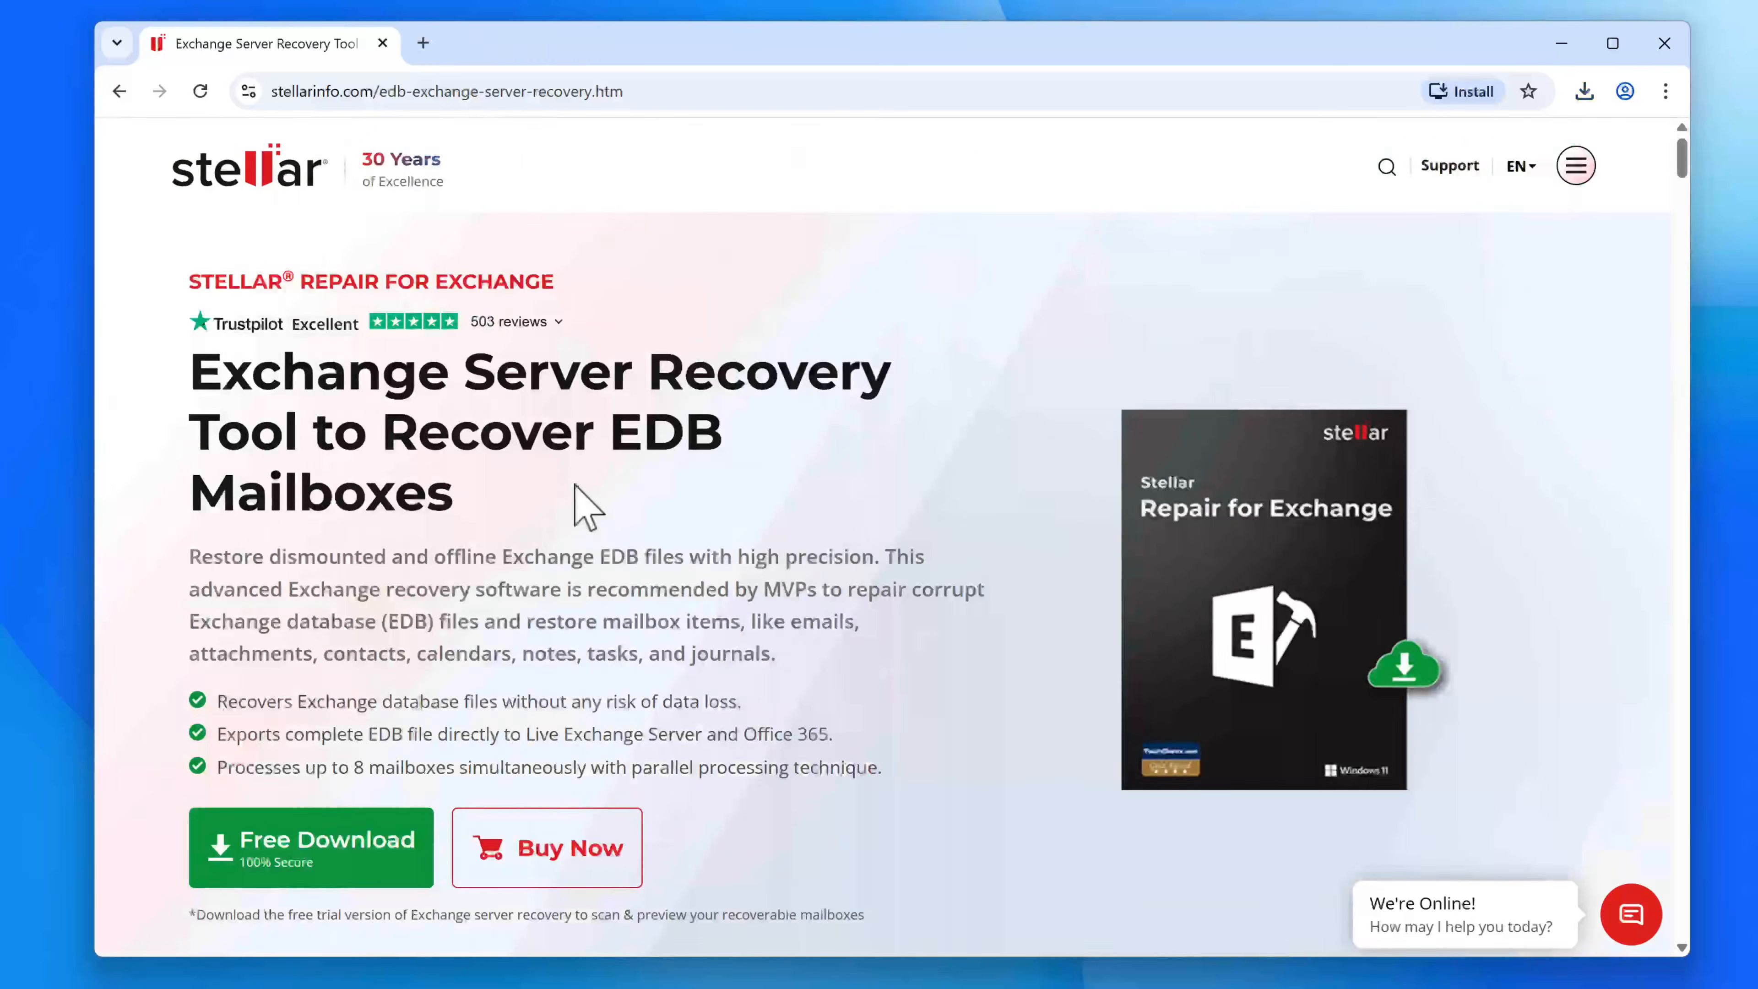
Download the free trial of Stellar Repair for Exchange and install it, accepting the license agreement and allowing it to make changes to the device
{"action": "scroll", "coordinate": [580, 498], "scroll_direction": "down", "scroll_amount": 3}
{"action": "left_click", "coordinate": [382, 641]}
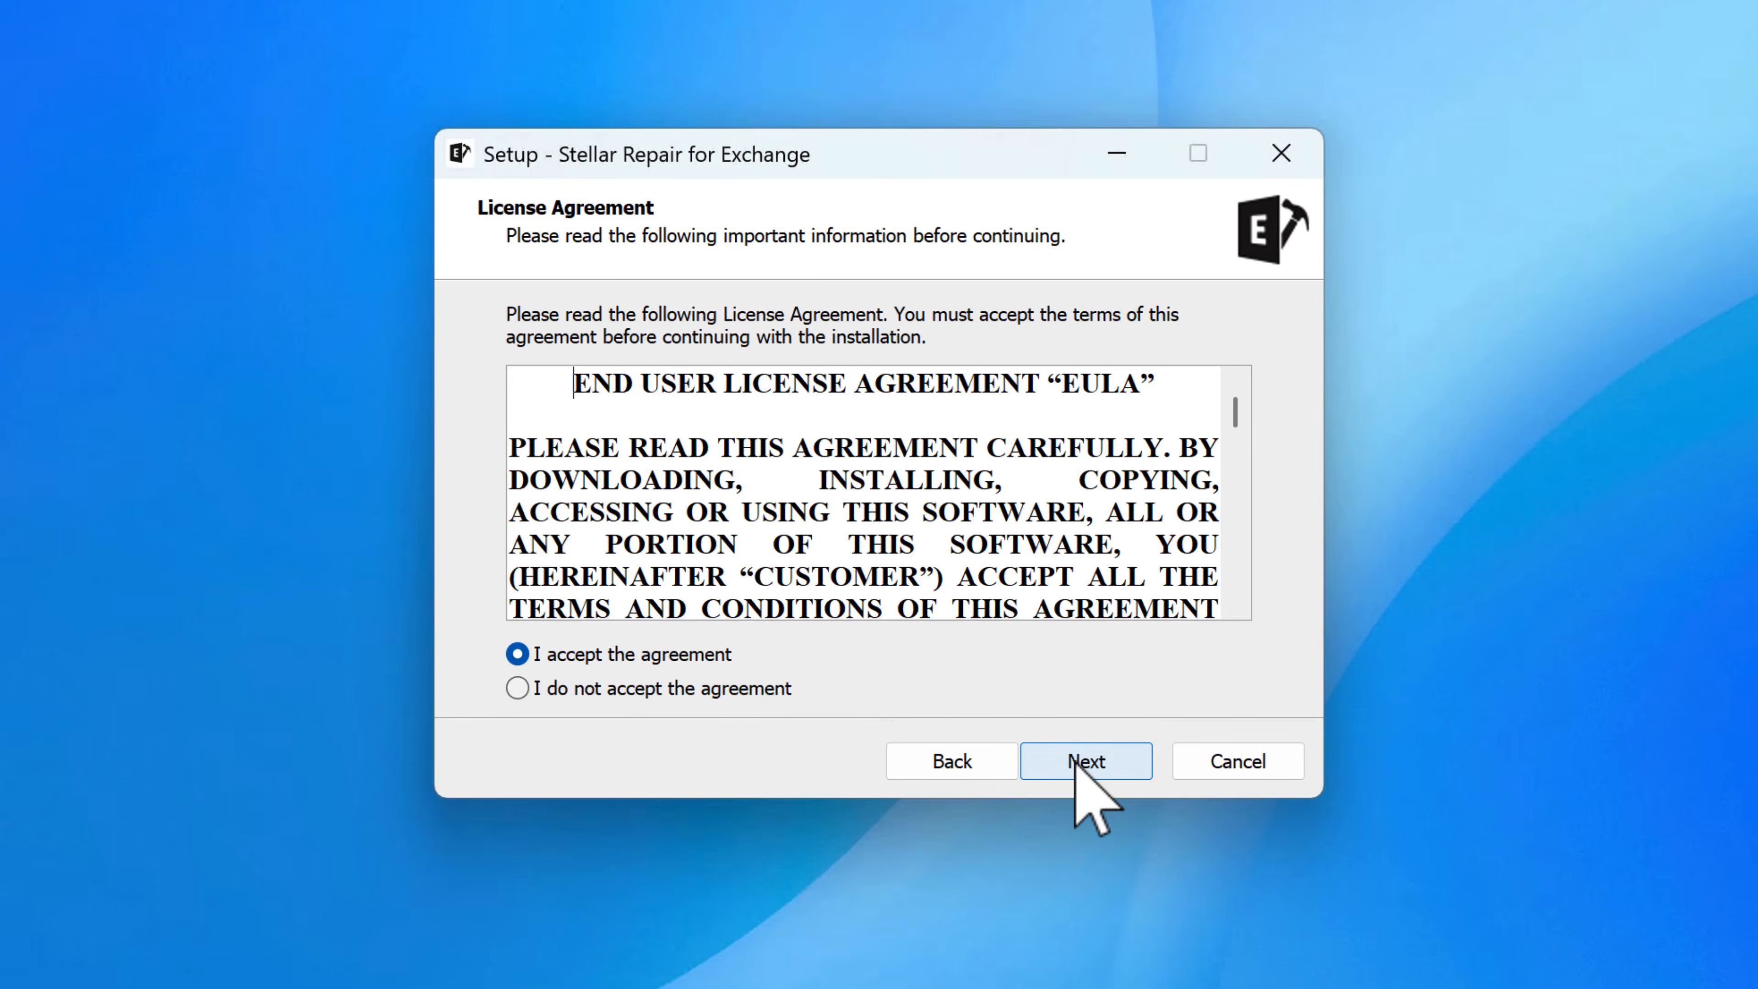
{"action": "left_click", "coordinate": [1077, 756]}
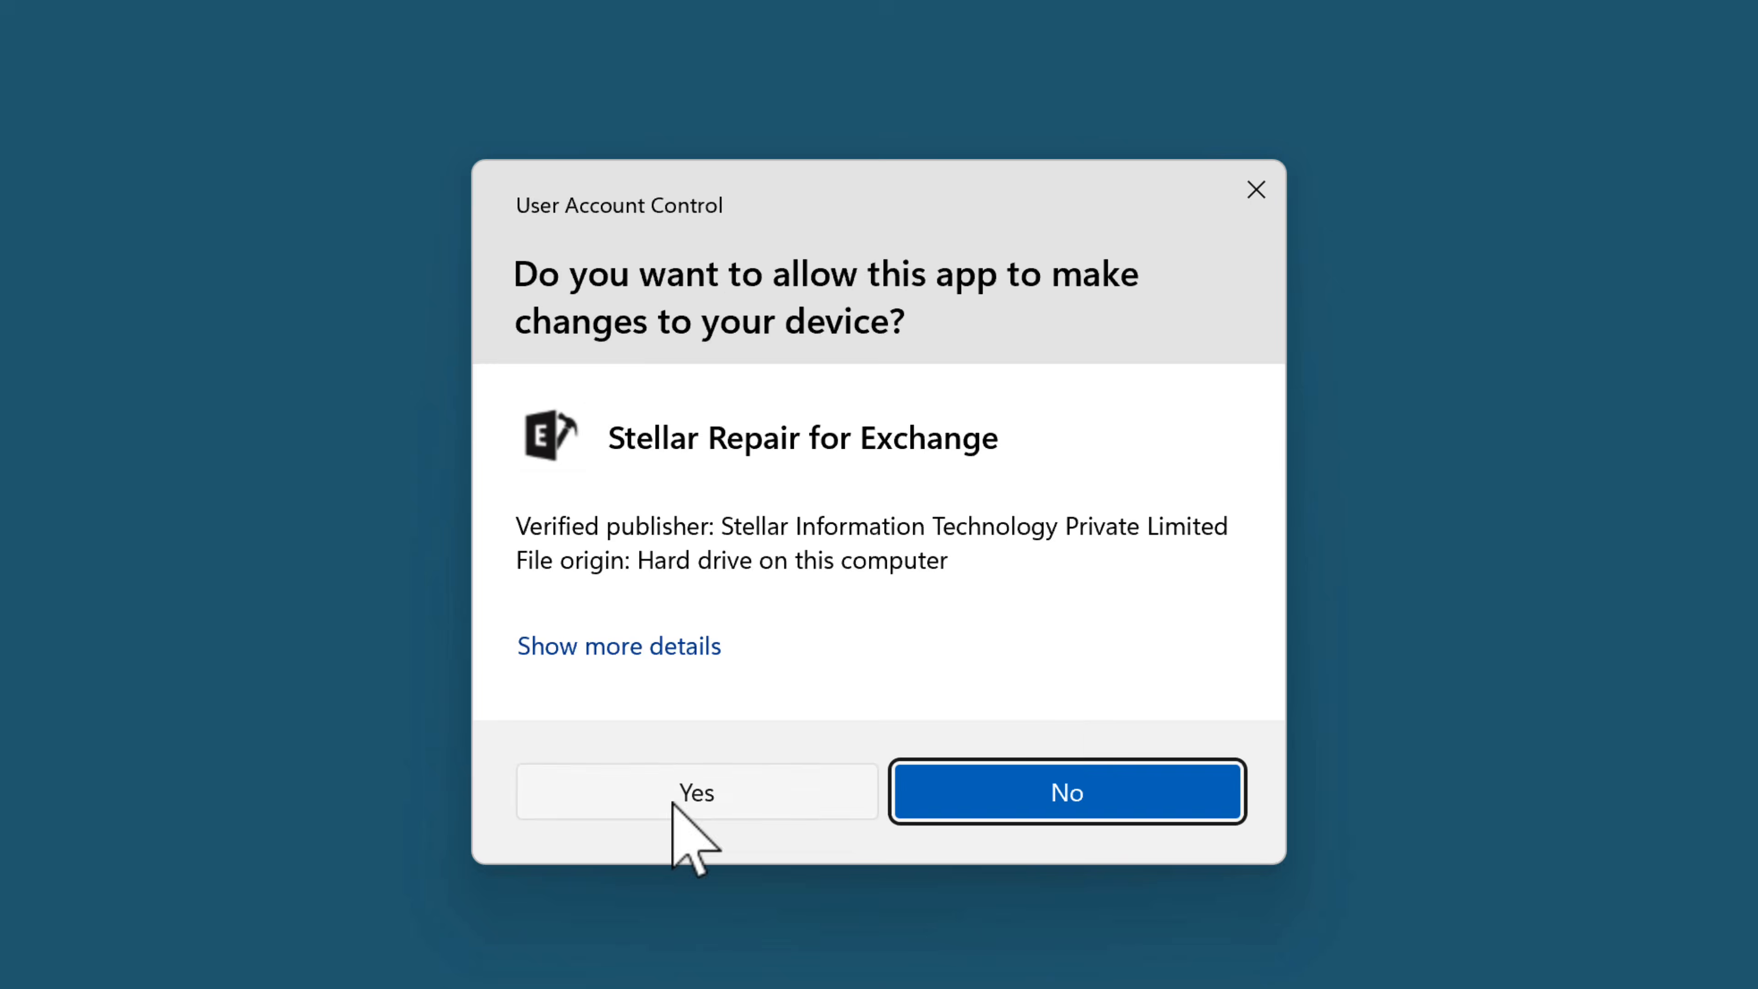
{"action": "left_click", "coordinate": [784, 796]}
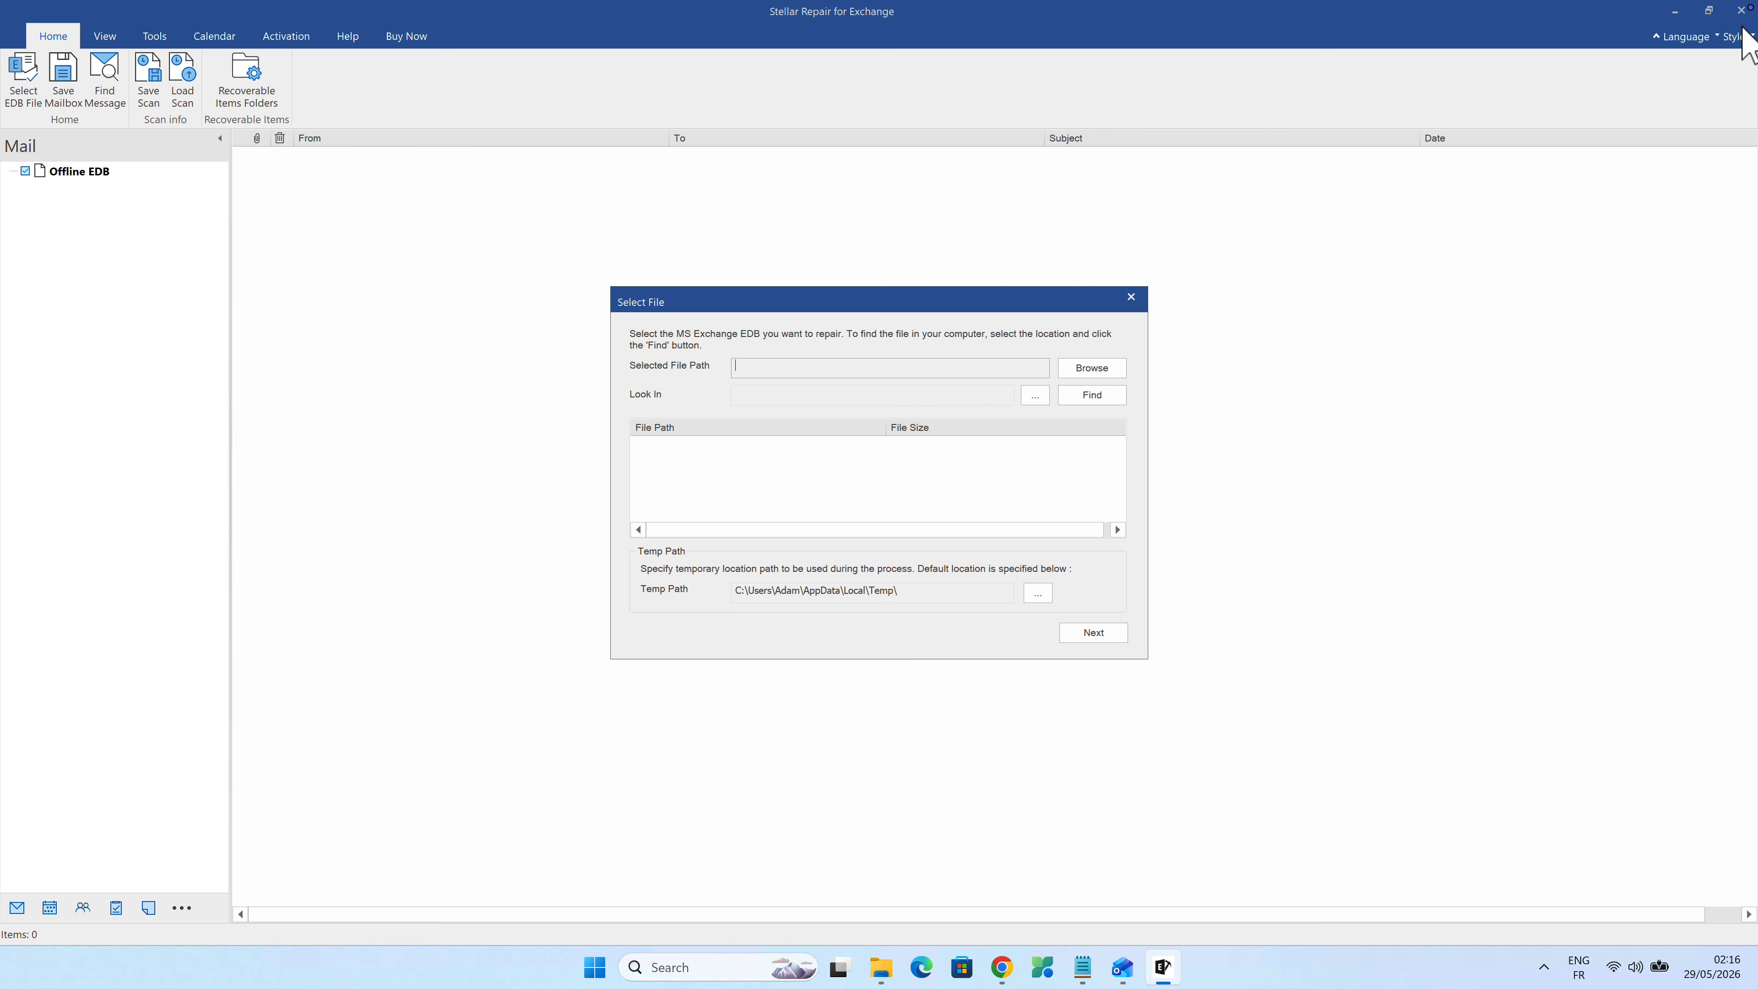
Select Corrupted_Backup.edb from the Backup folder in Documents as the EDB file to repair
{"action": "left_click", "coordinate": [1137, 303]}
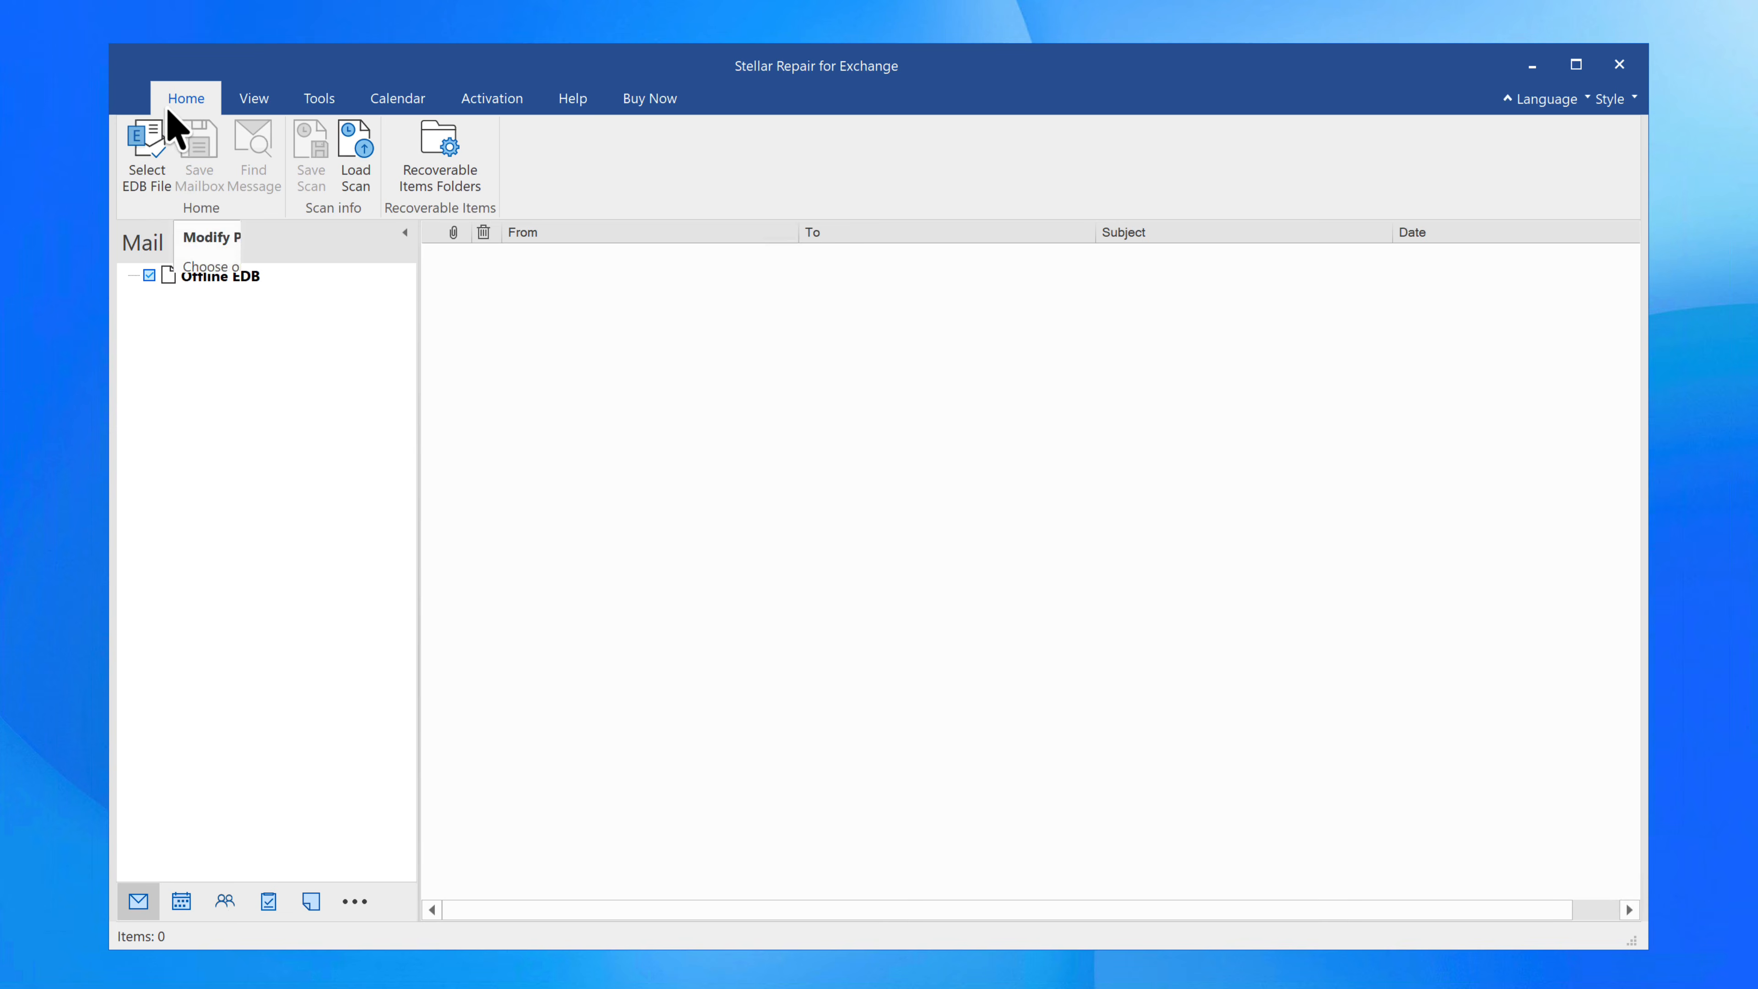
{"action": "left_click", "coordinate": [138, 166]}
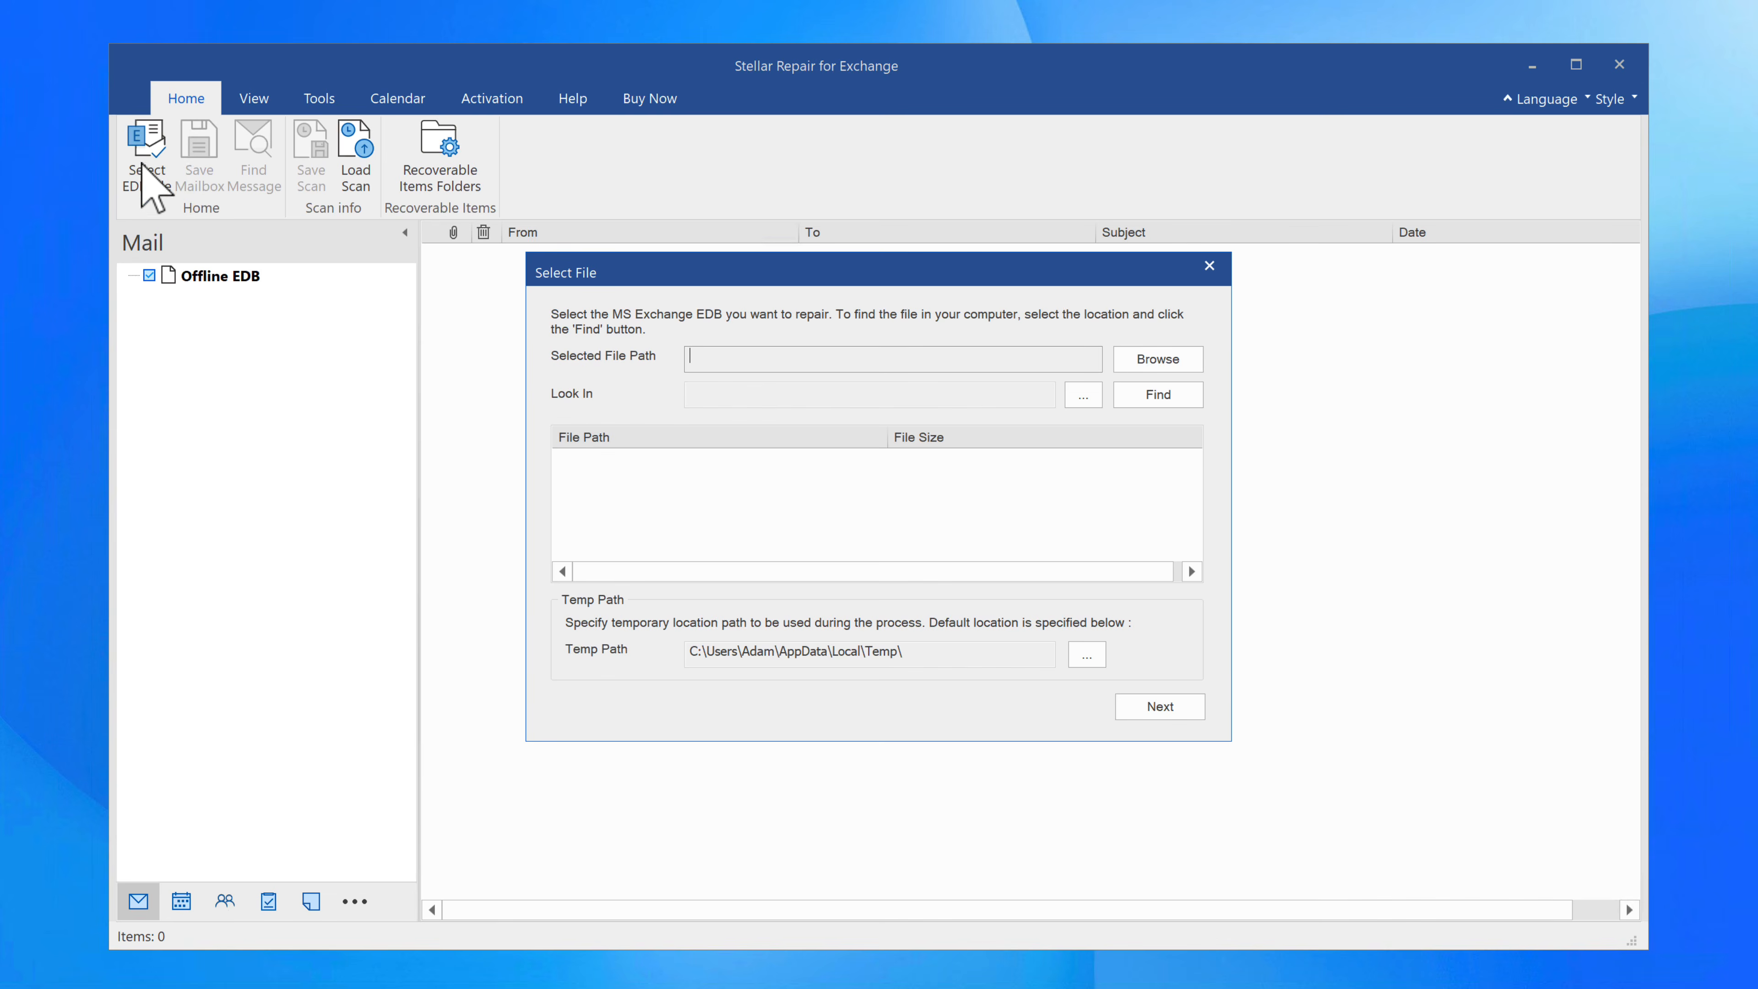
{"action": "left_click", "coordinate": [1152, 362]}
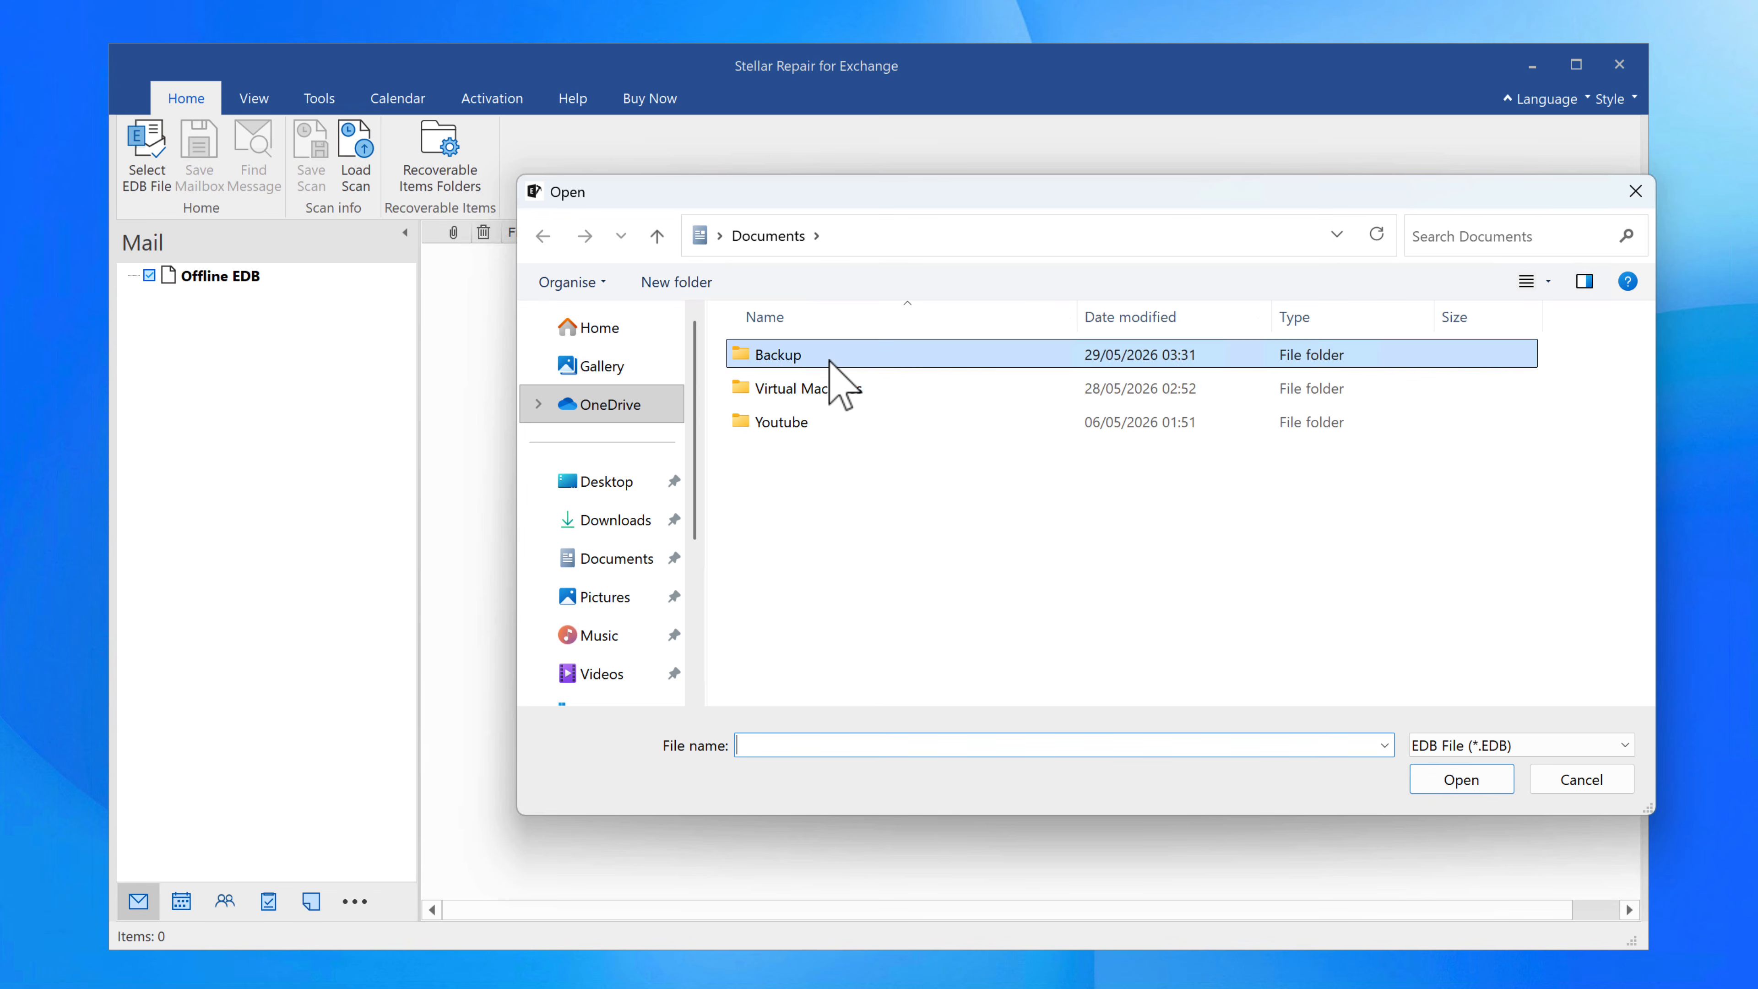
{"action": "double_click", "coordinate": [830, 357]}
{"action": "left_click", "coordinate": [862, 356]}
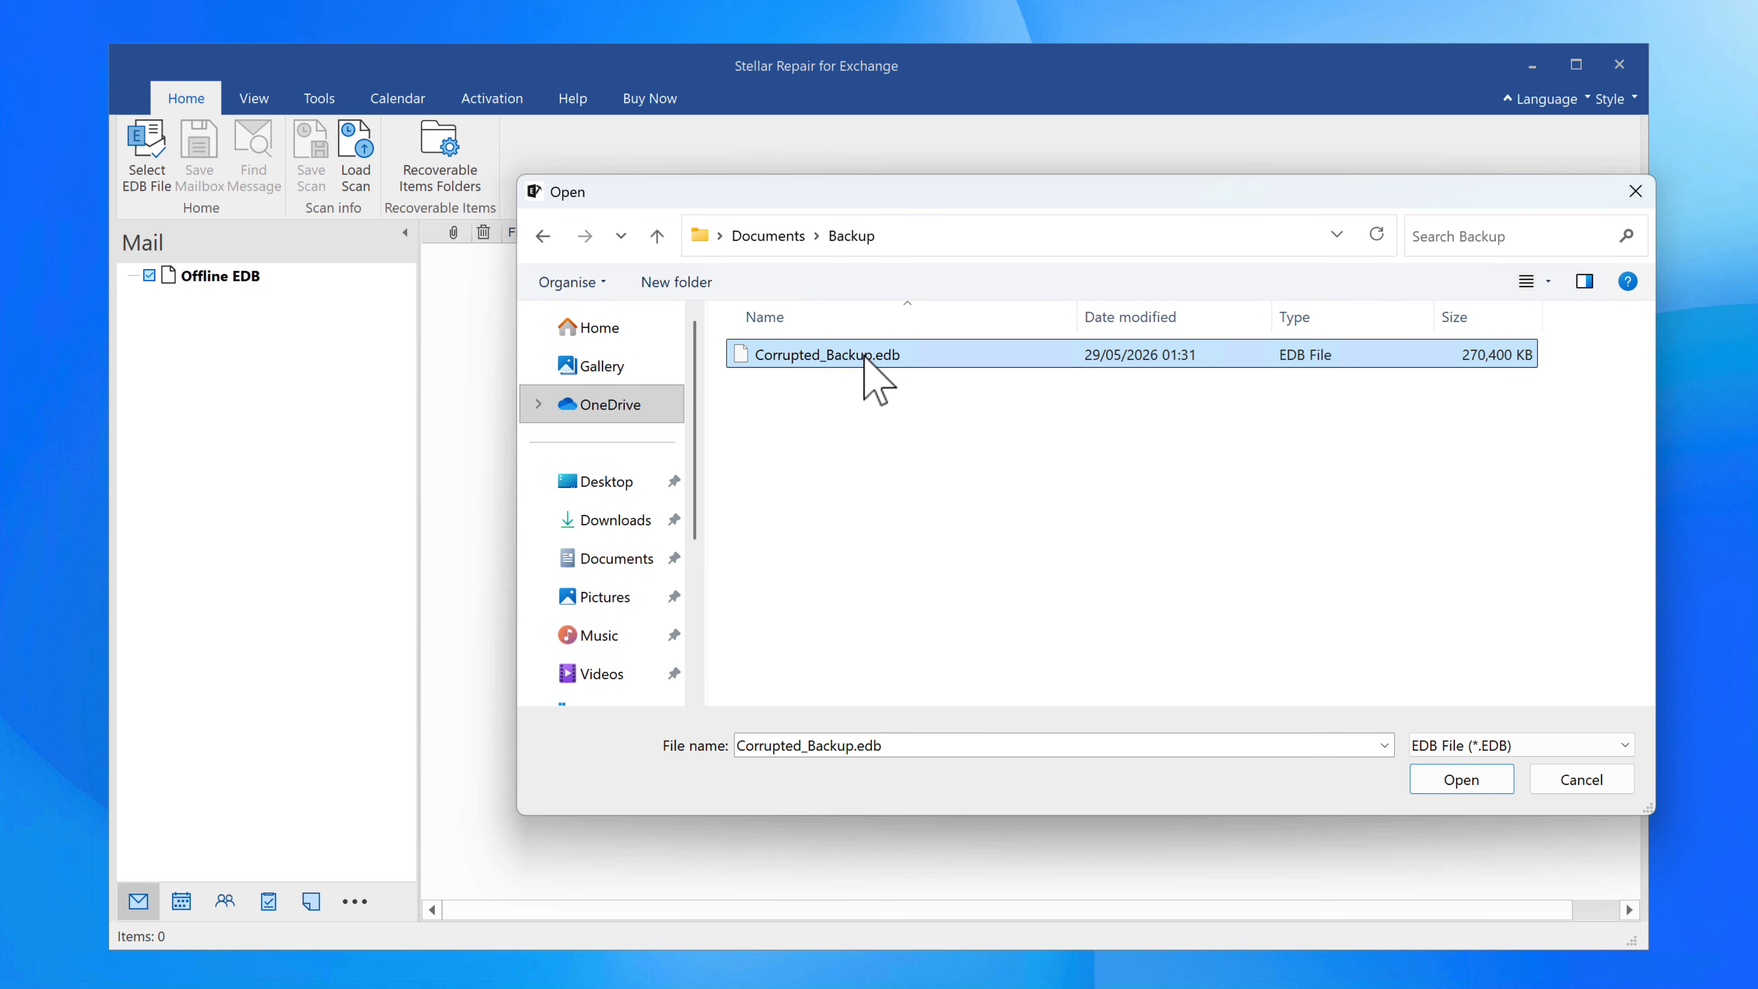
{"action": "left_click", "coordinate": [1447, 785]}
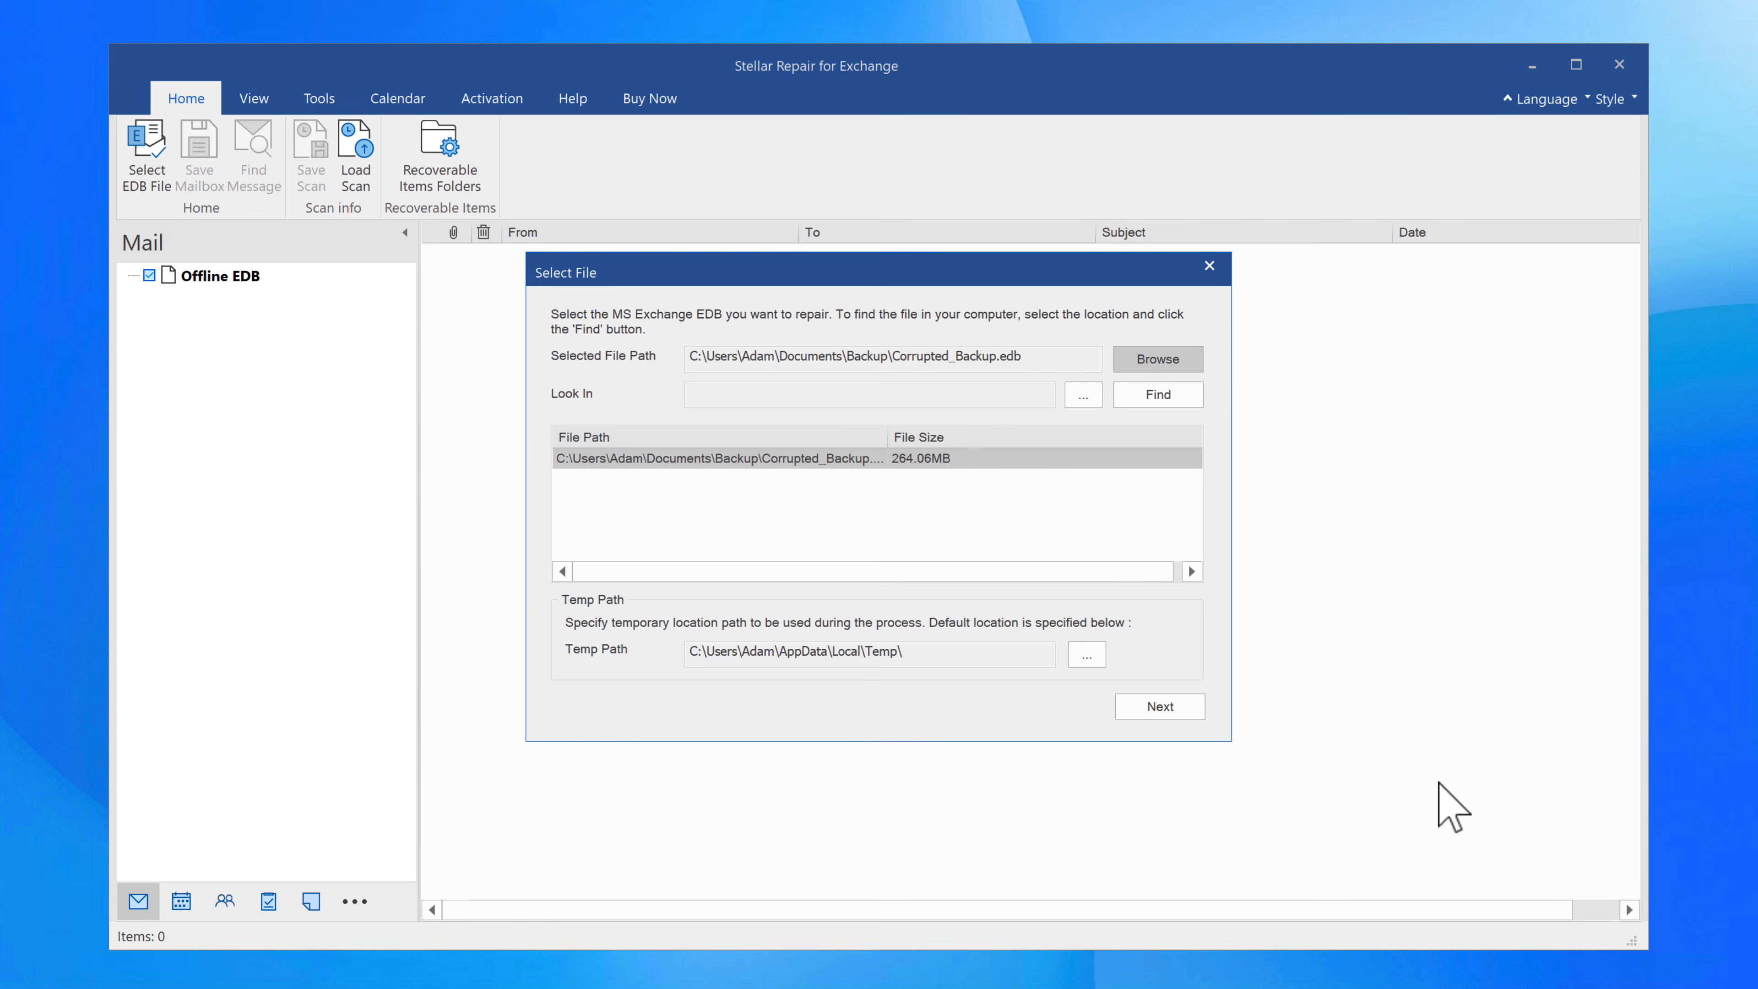
Run a Quick Scan on the selected EDB file, keeping the default temp path
{"action": "left_click", "coordinate": [1176, 711]}
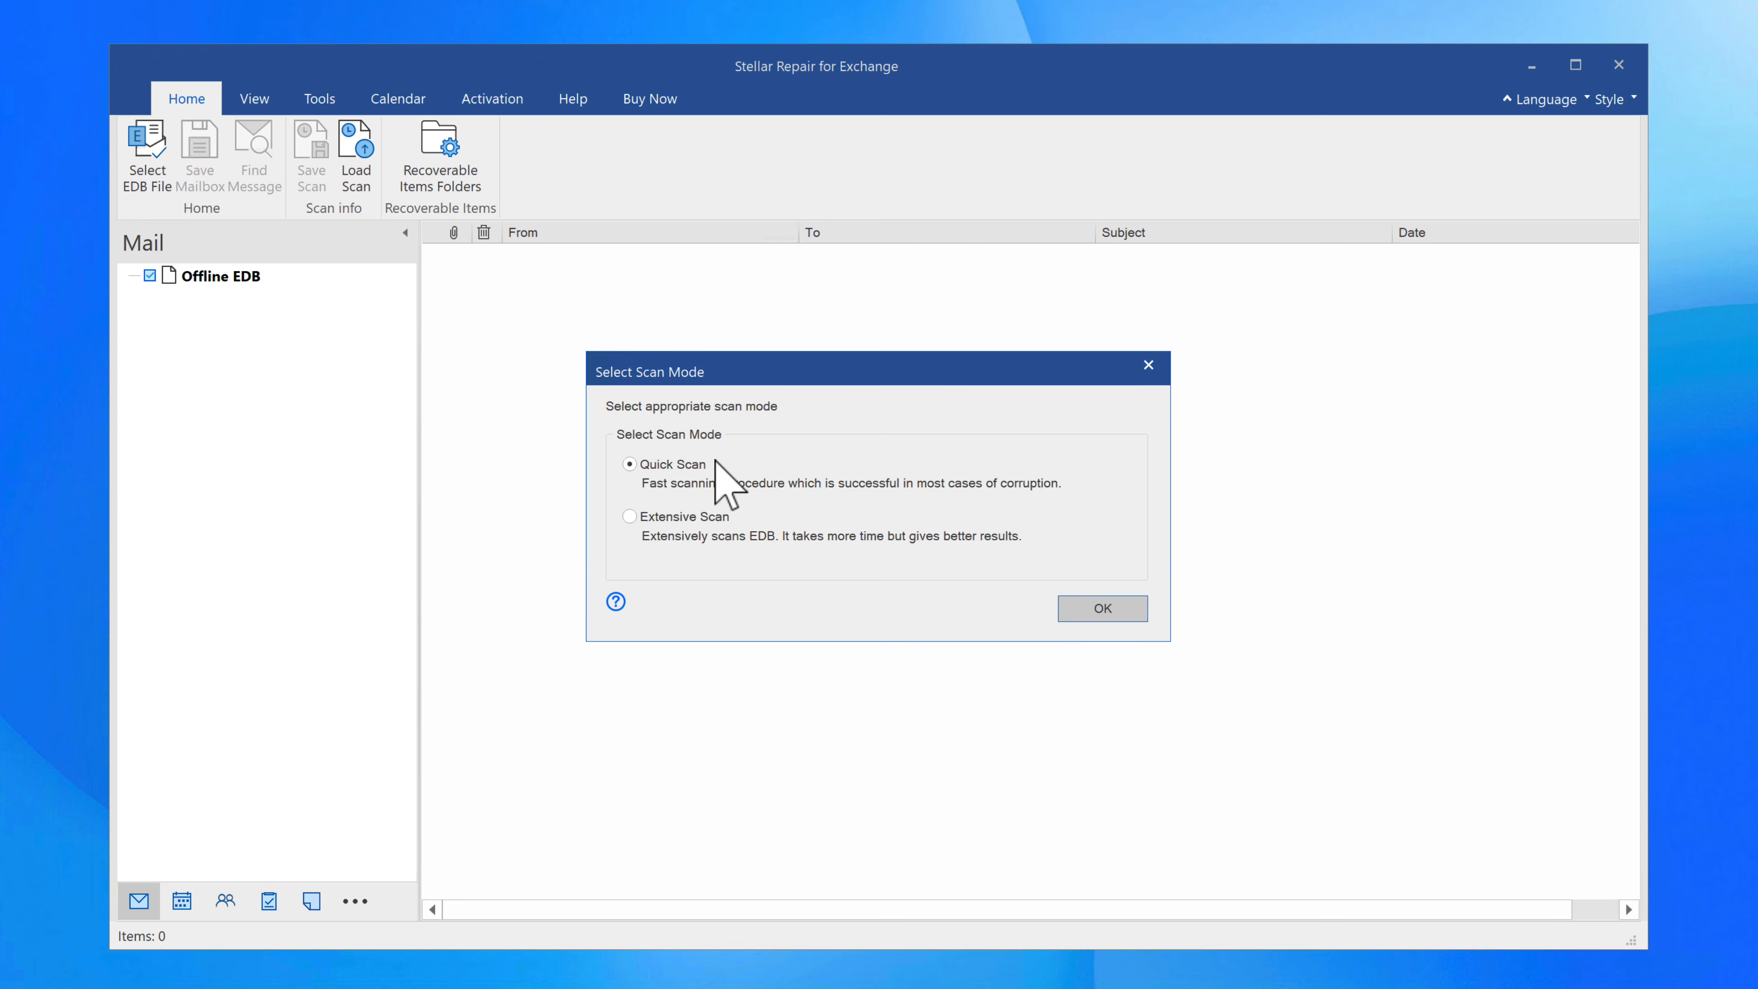
{"action": "left_click", "coordinate": [682, 465]}
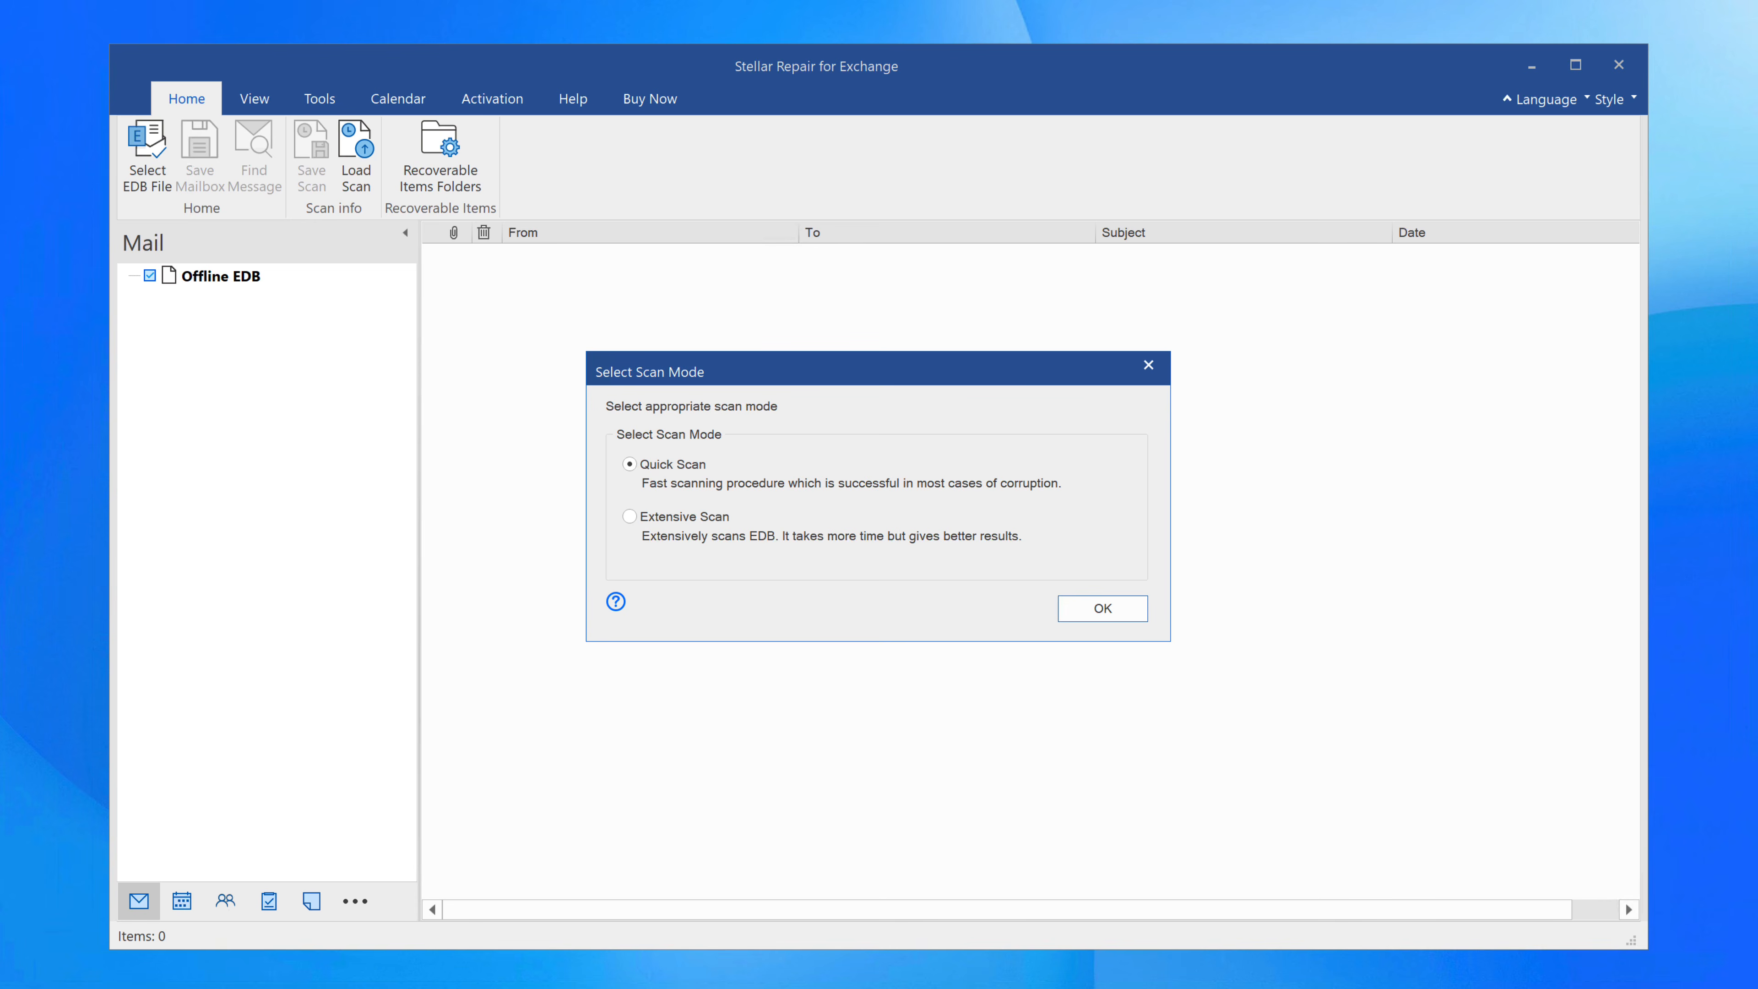
{"action": "left_click", "coordinate": [1106, 607]}
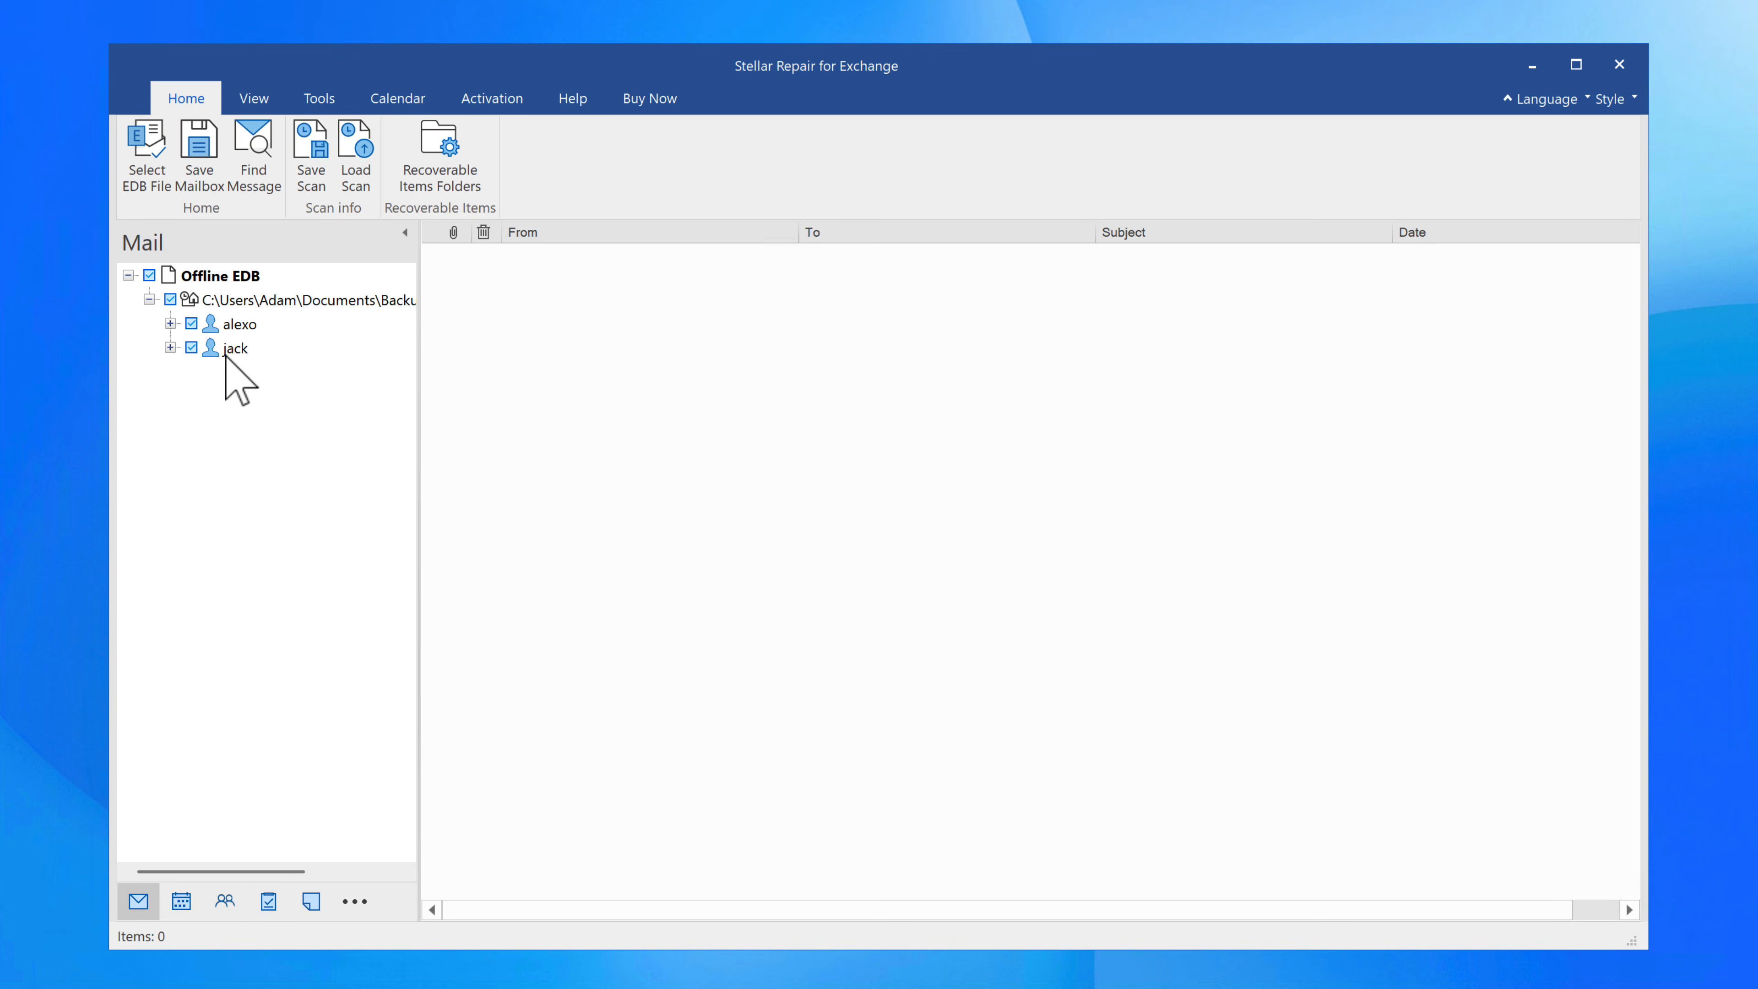
Expand both recovered mailboxes and examine their folder structure
{"action": "left_click", "coordinate": [170, 323]}
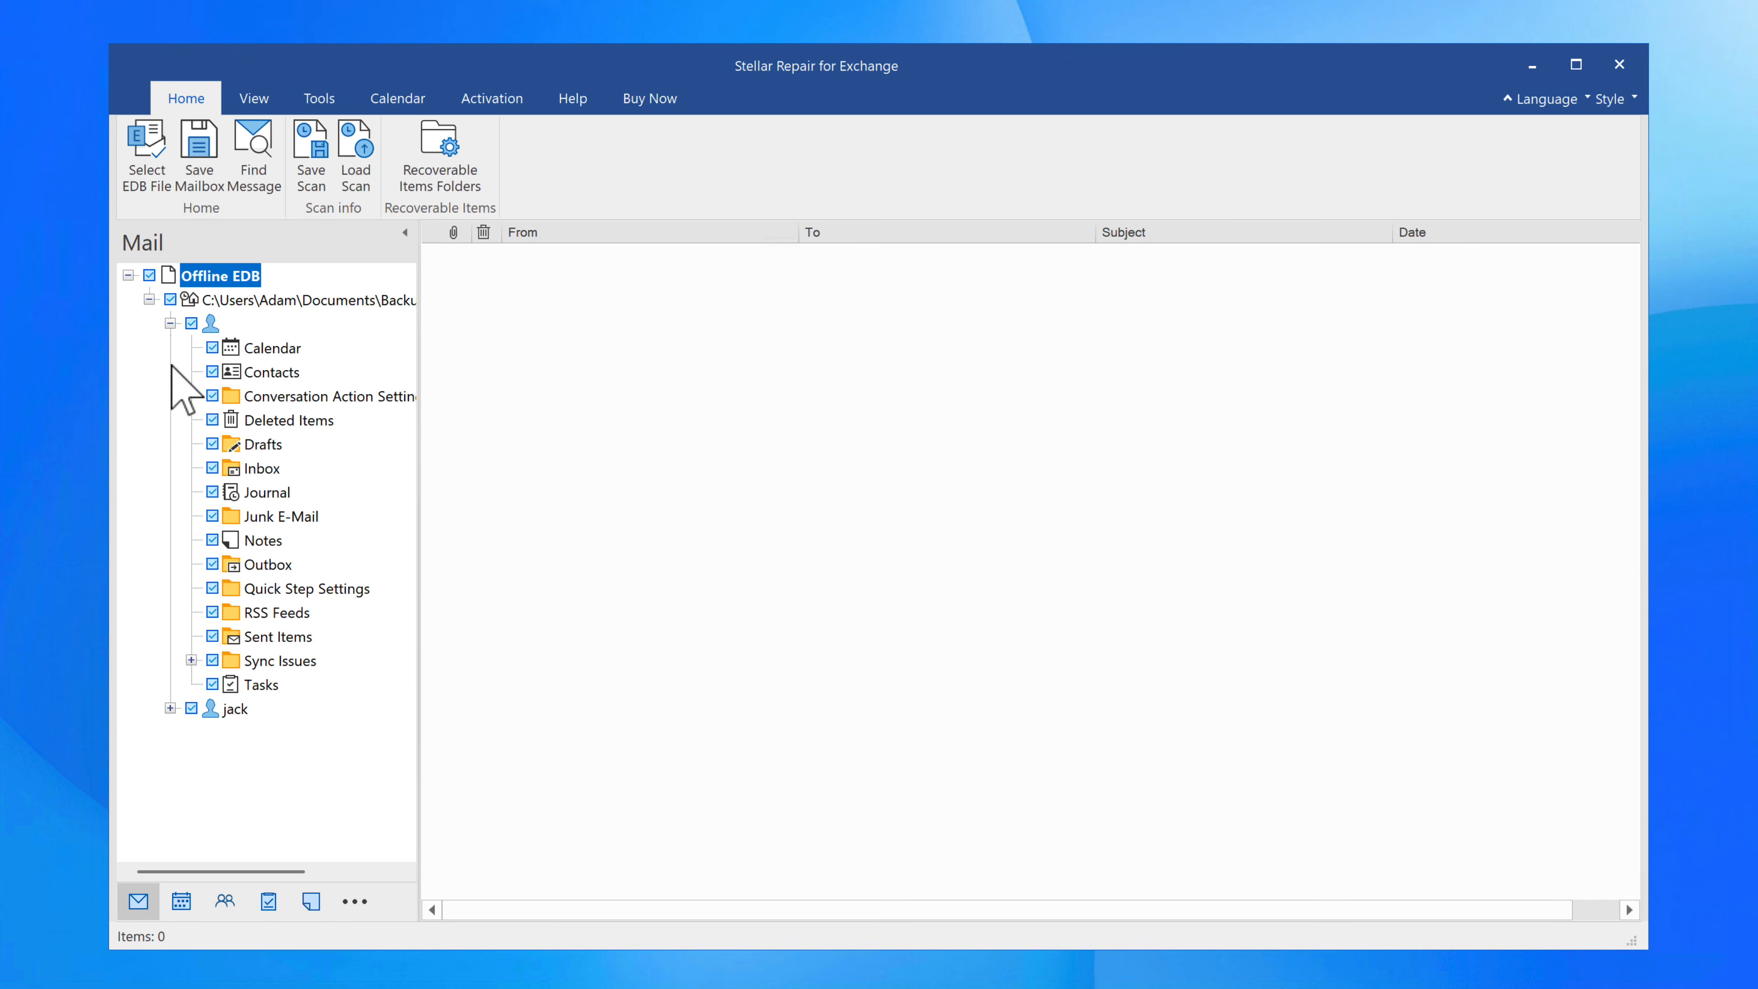
{"action": "left_click", "coordinate": [169, 707]}
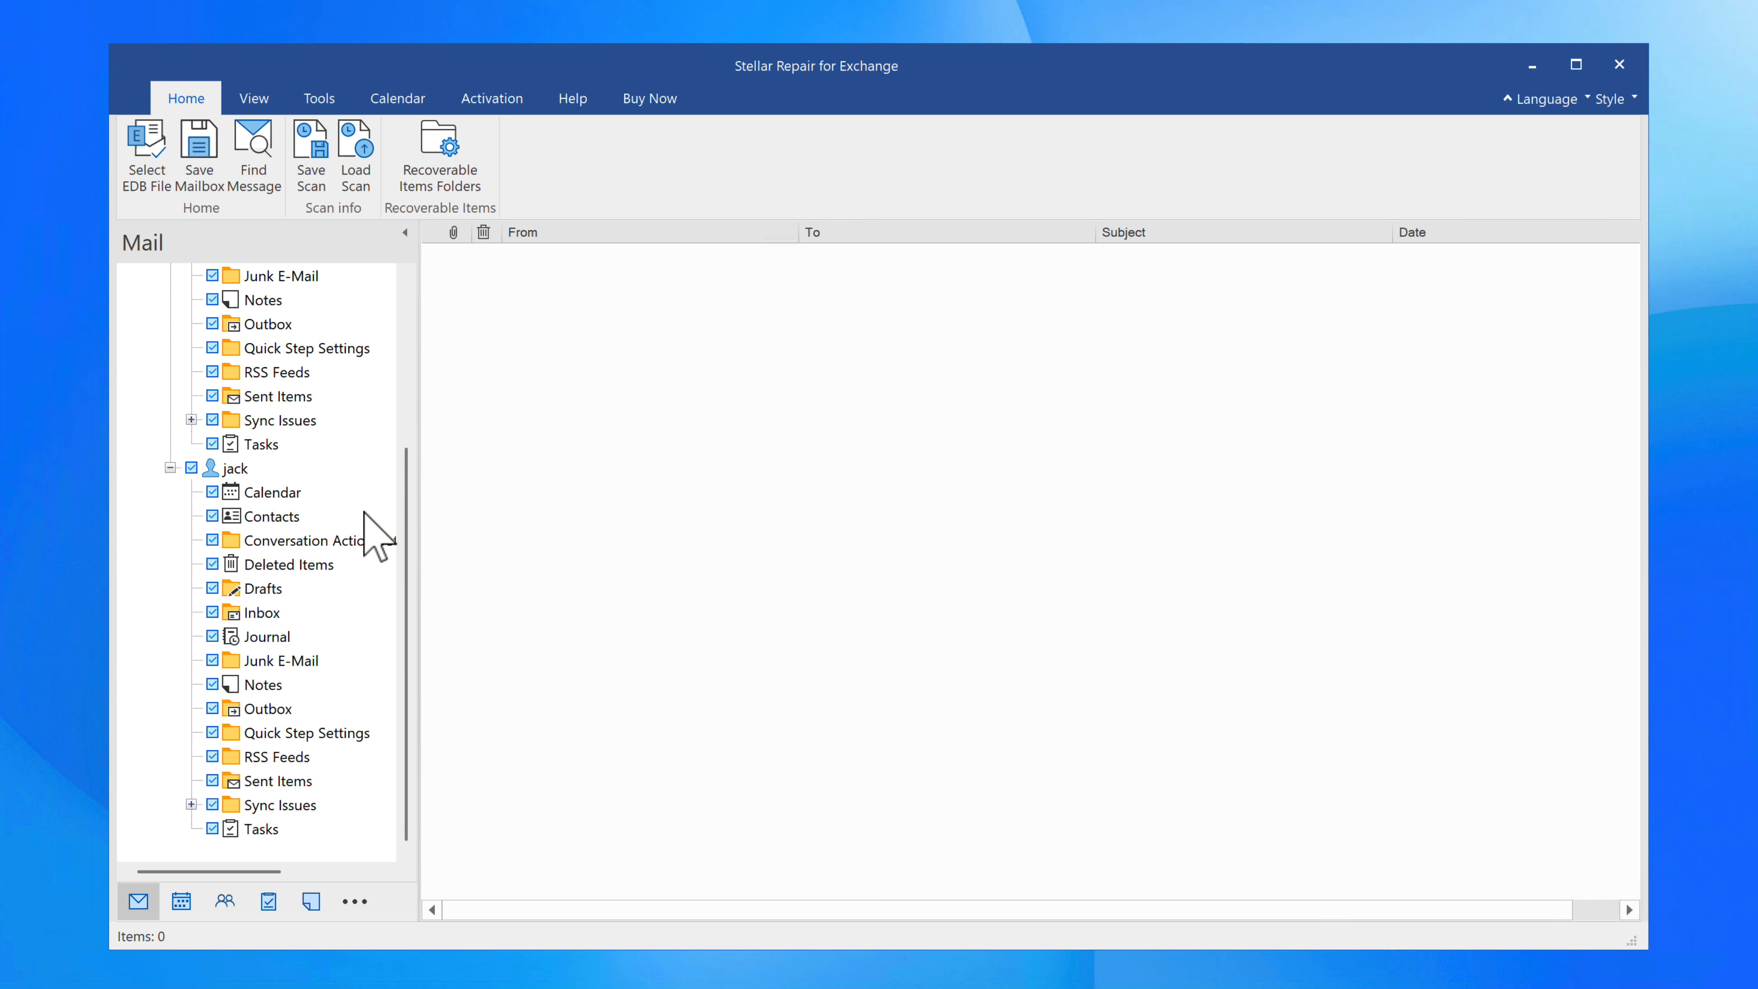
{"action": "scroll", "coordinate": [360, 502], "scroll_direction": "up", "scroll_amount": 3}
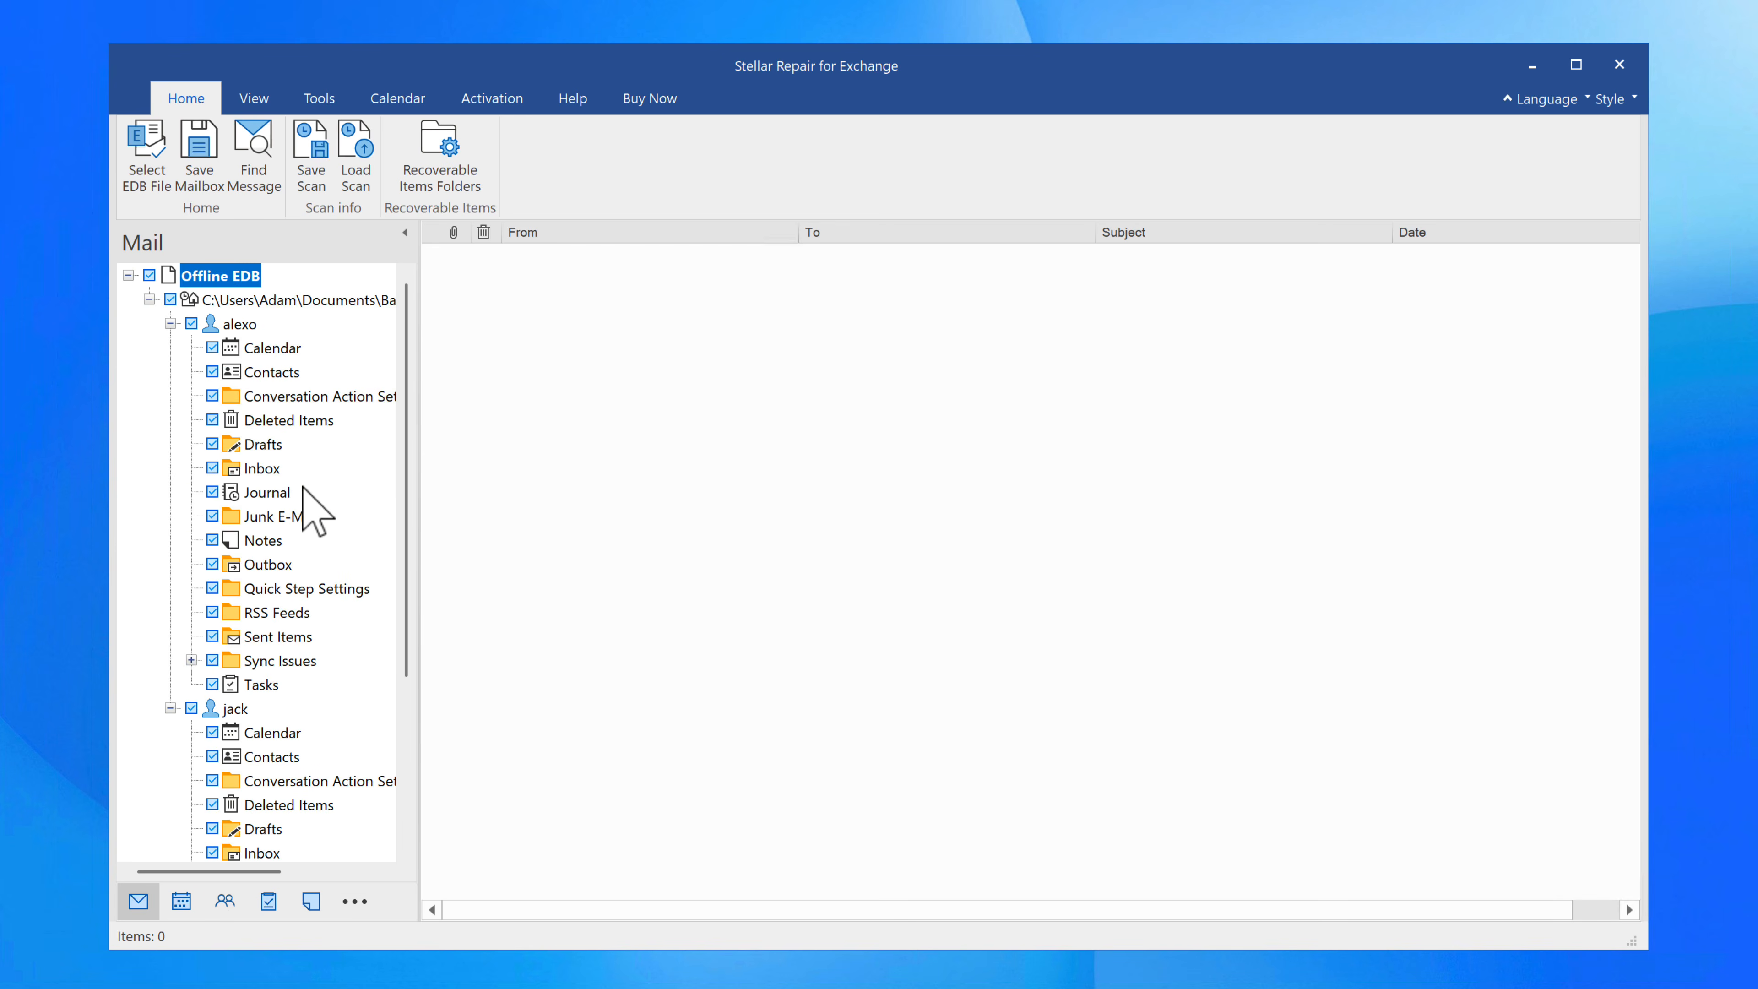
{"action": "scroll", "coordinate": [318, 498], "scroll_direction": "down", "scroll_amount": 3}
{"action": "scroll", "coordinate": [310, 496], "scroll_direction": "up", "scroll_amount": 3}
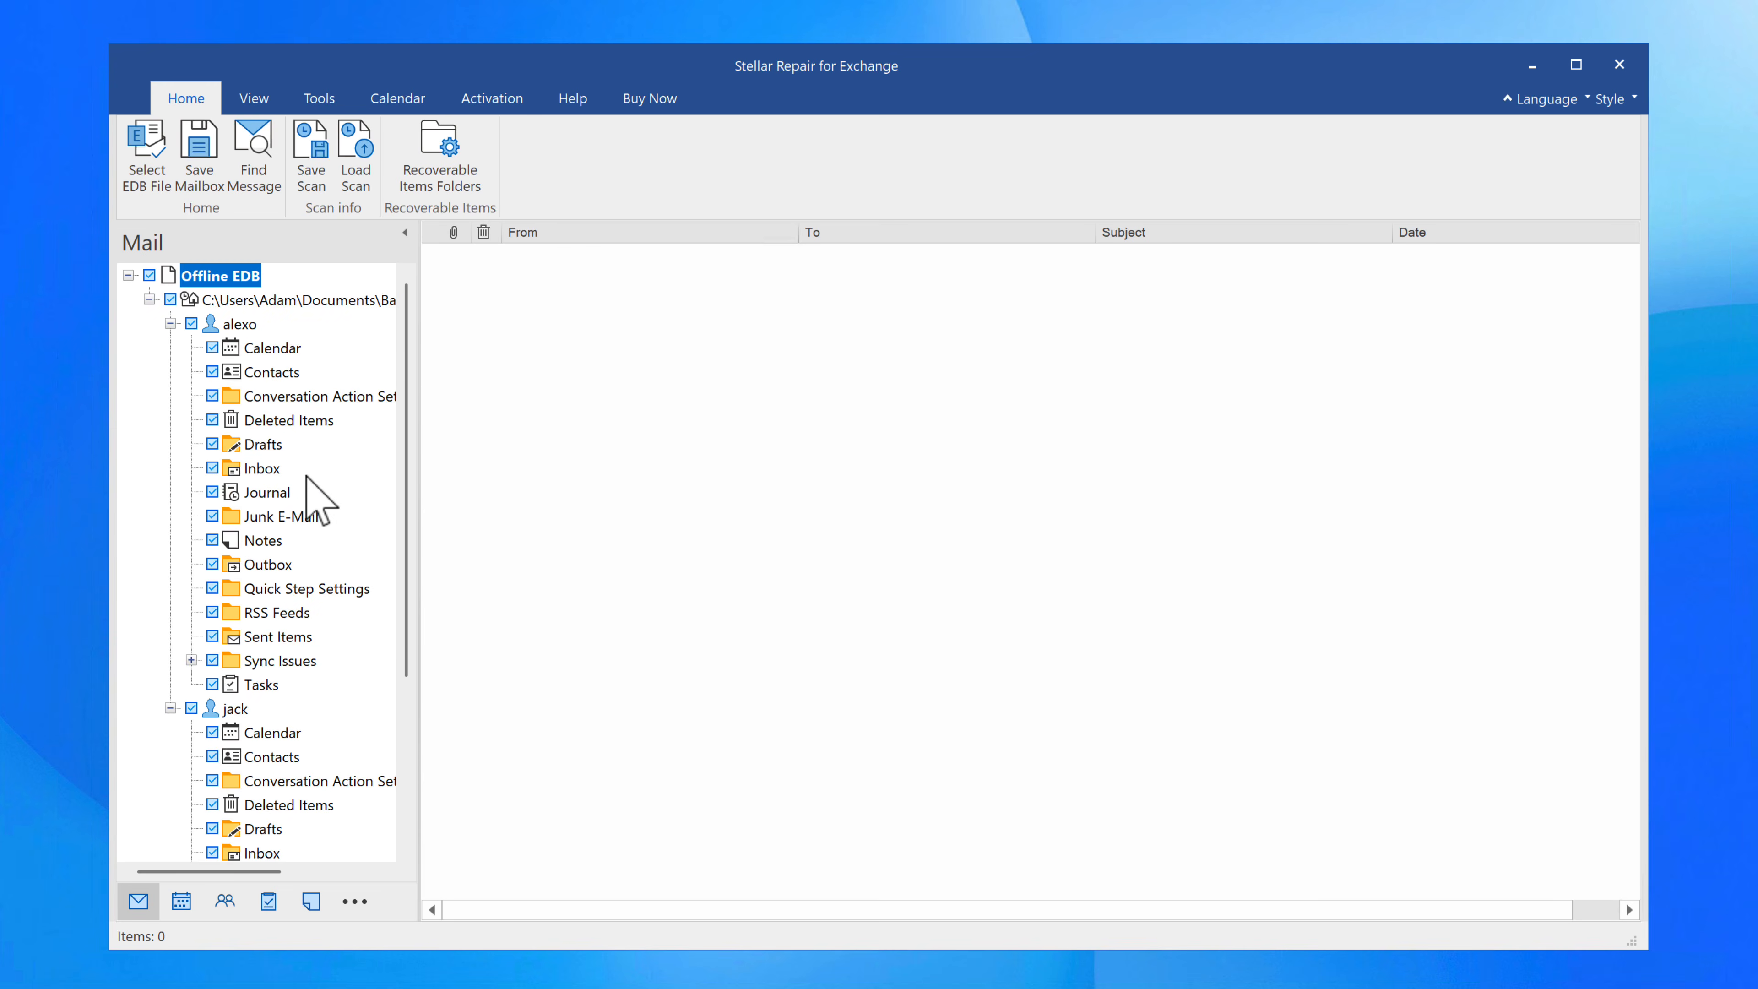
{"action": "left_click", "coordinate": [169, 708]}
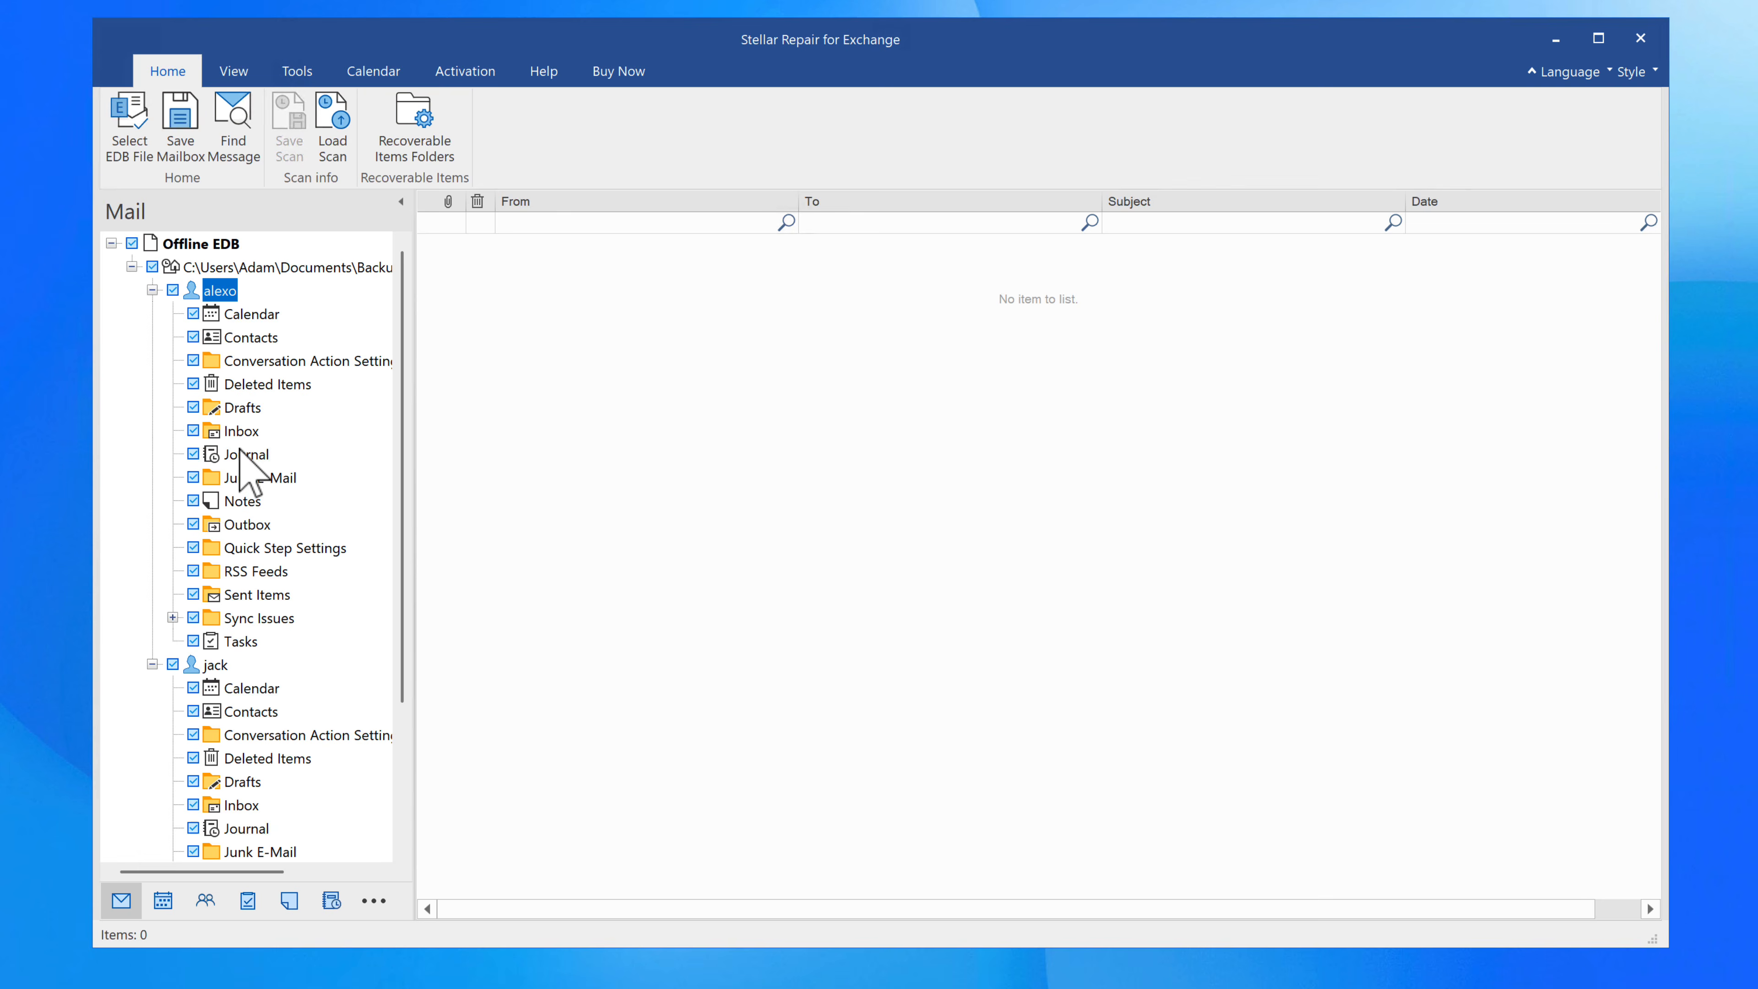
Open the first mailbox's Inbox and preview several messages, ending with the one with the subject "testing"
{"action": "left_click", "coordinate": [242, 432]}
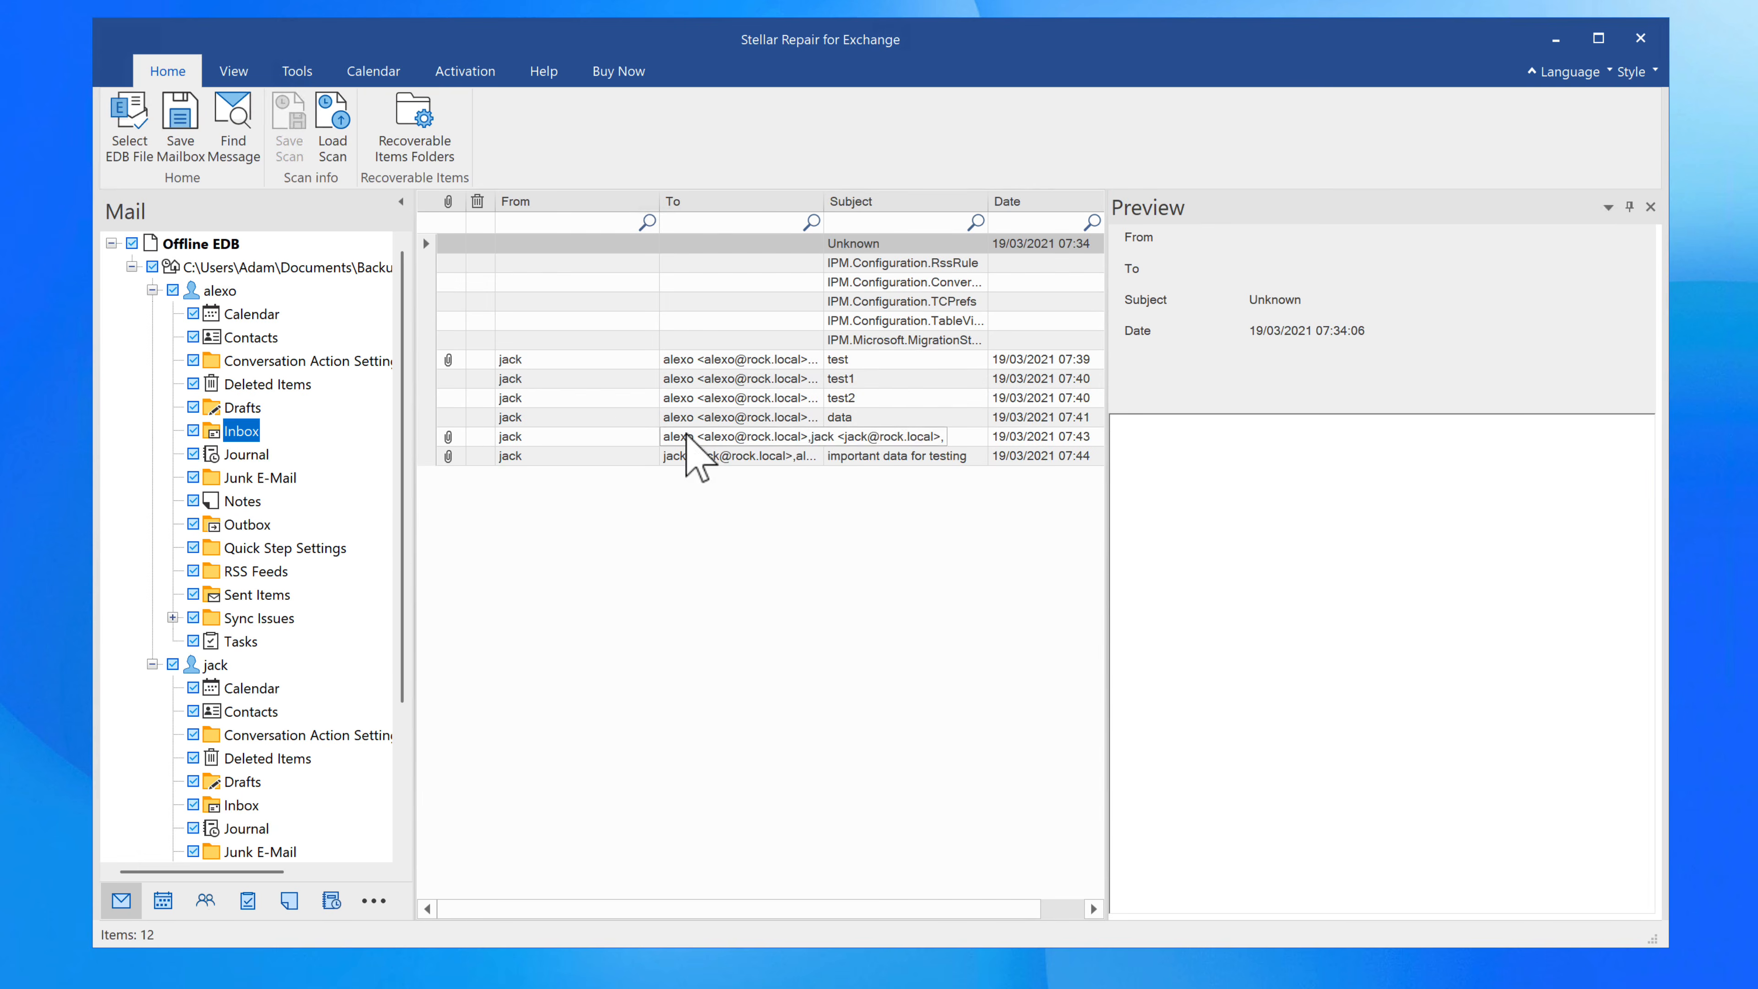
{"action": "left_click", "coordinate": [541, 362]}
{"action": "left_click", "coordinate": [541, 384]}
{"action": "left_click", "coordinate": [541, 400]}
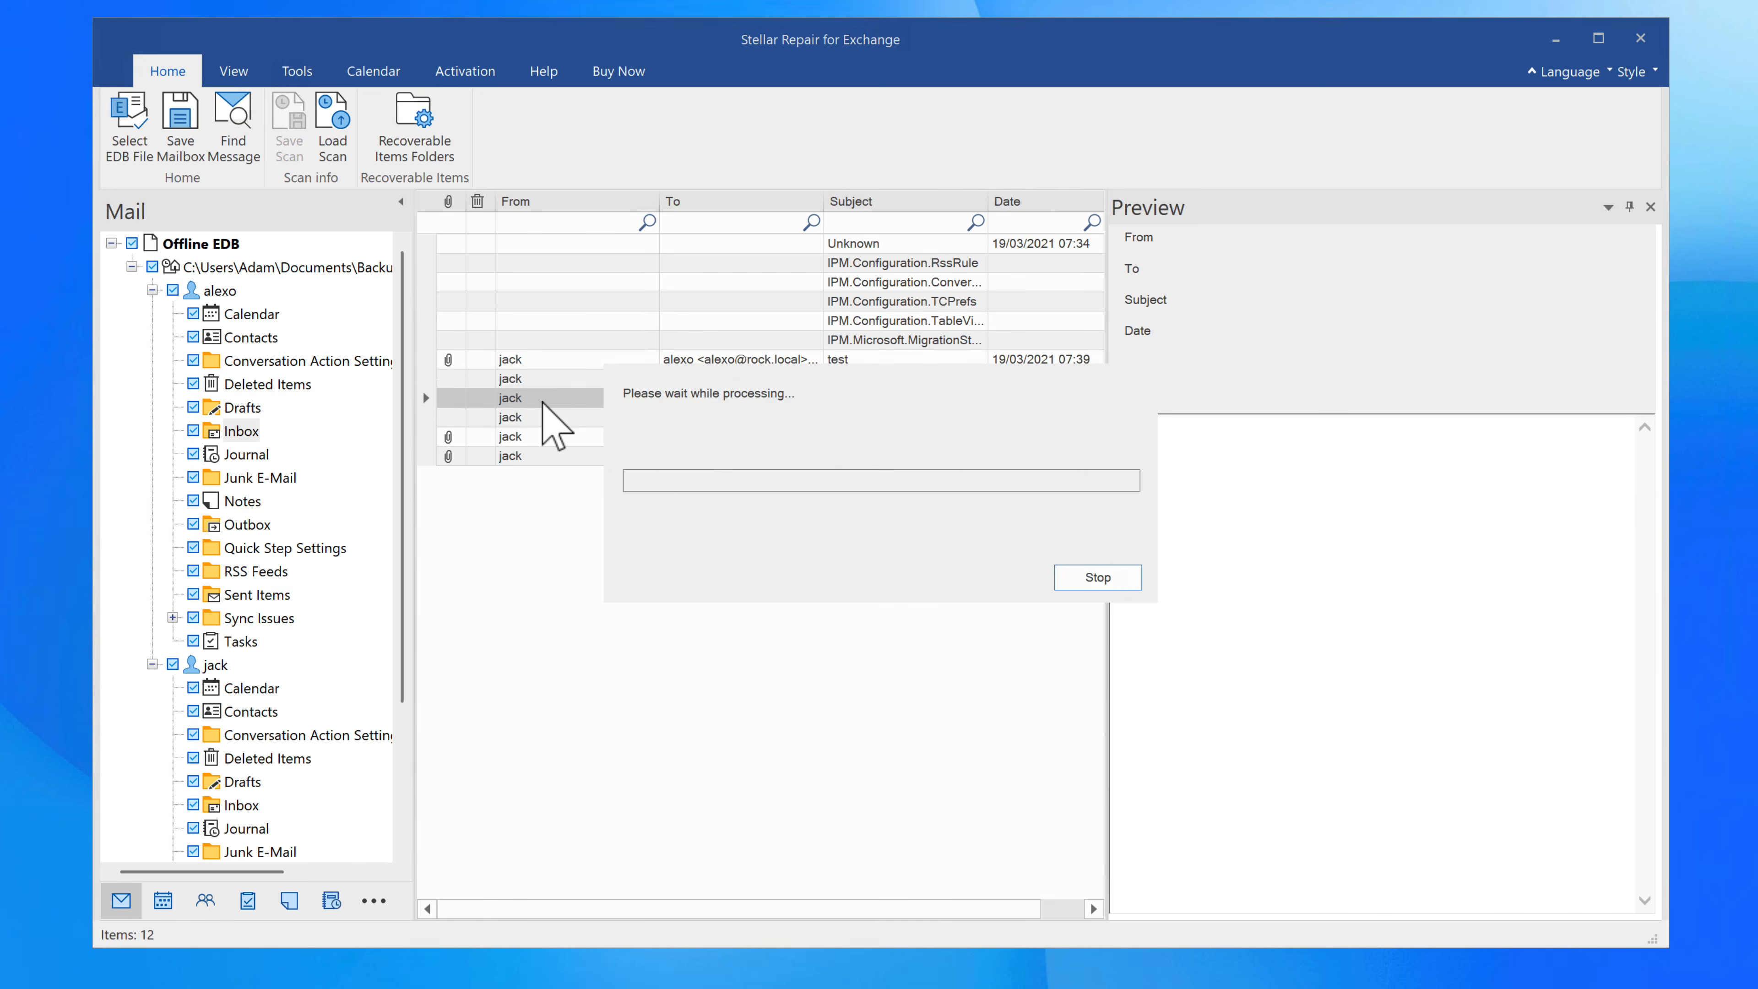
{"action": "left_click", "coordinate": [539, 443]}
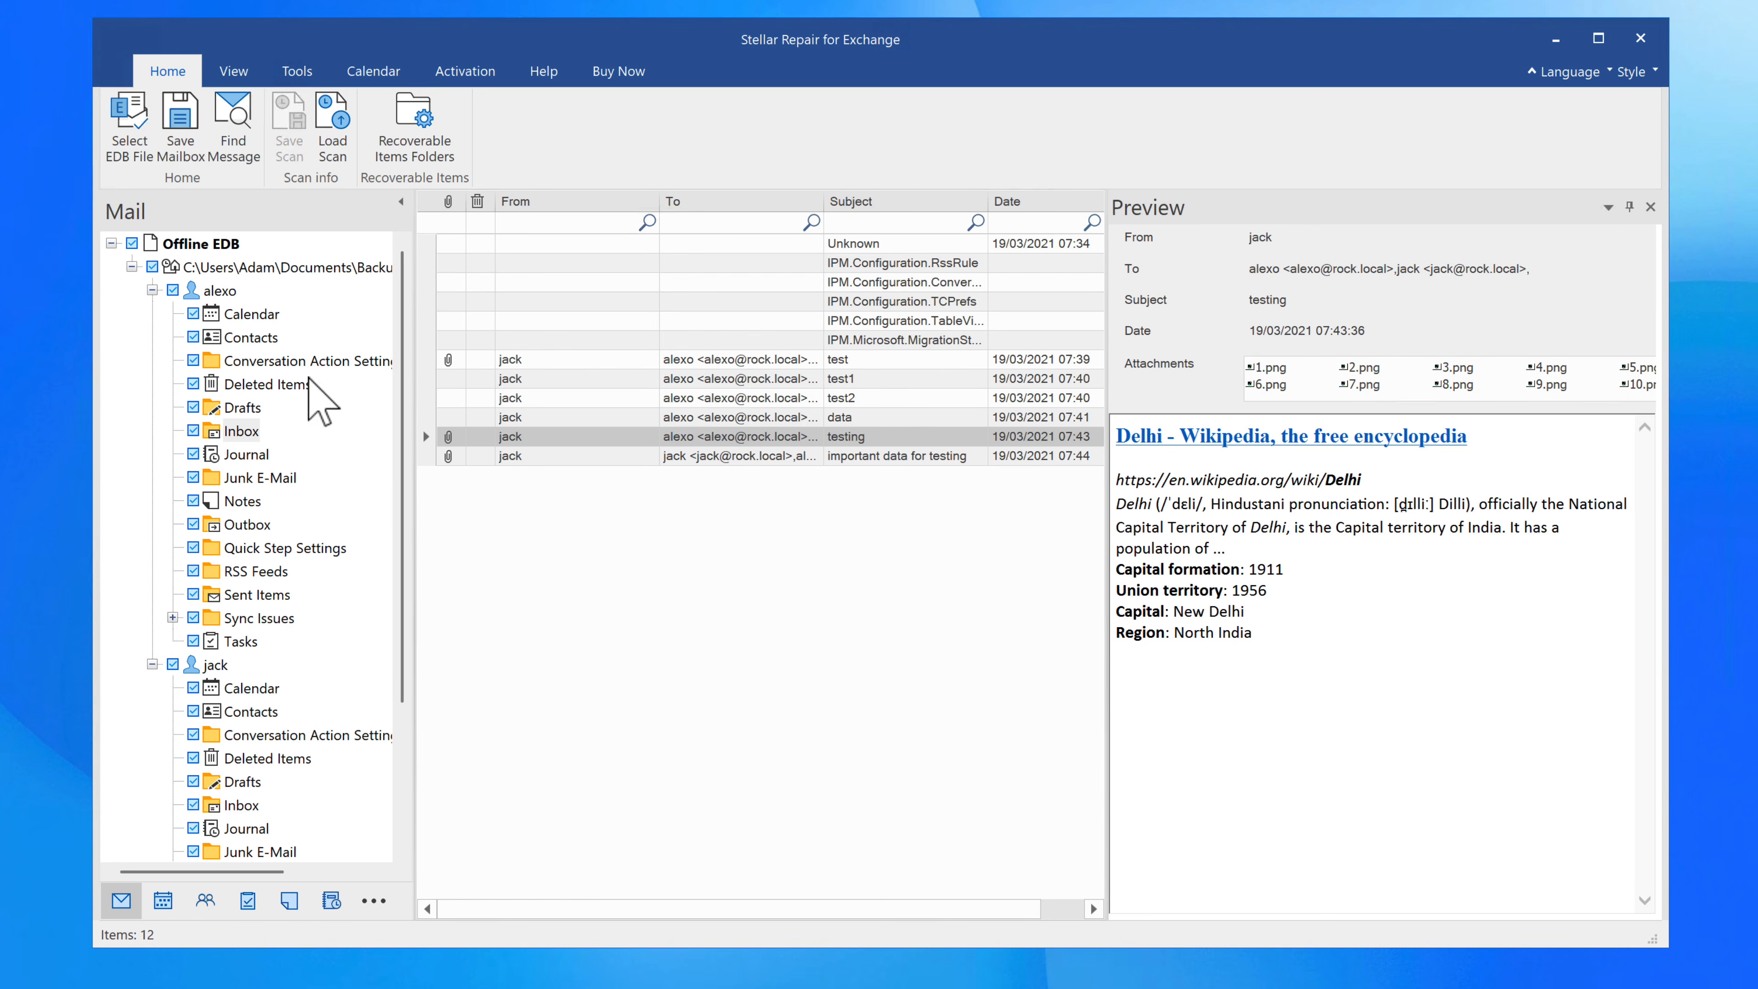
Examine the first mailbox's recovered contacts and calendar entries
{"action": "left_click", "coordinate": [244, 339]}
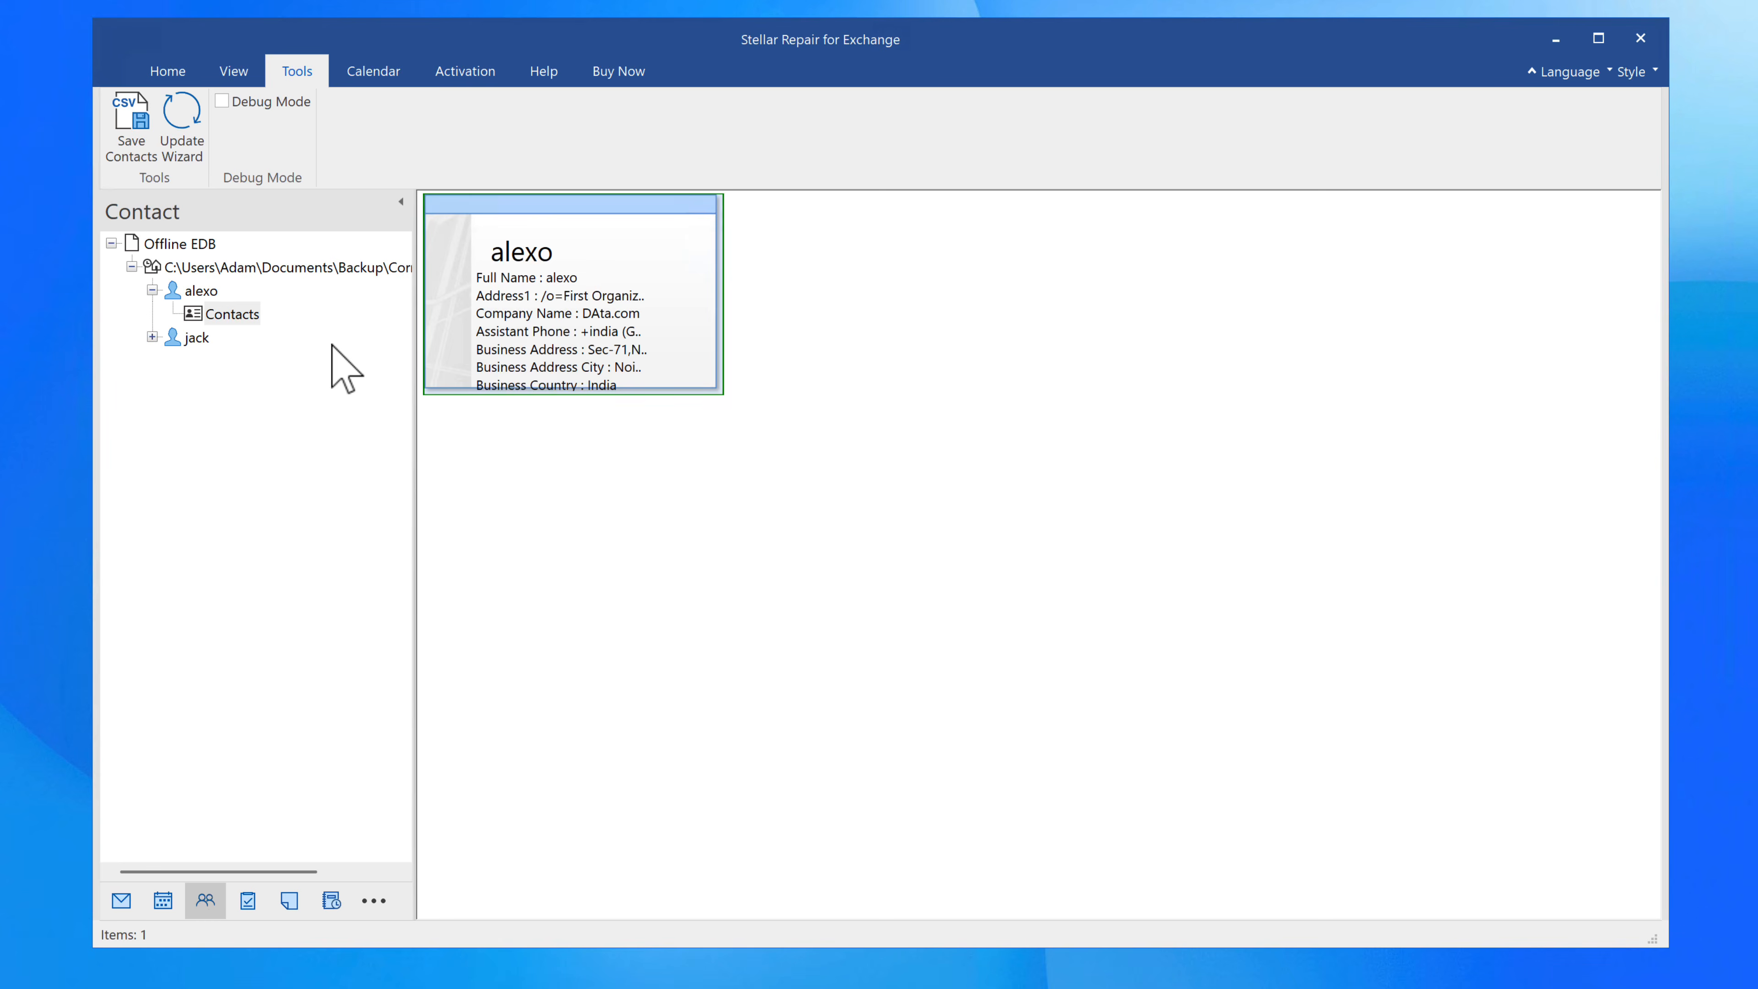
{"action": "mouse_move", "coordinate": [703, 373]}
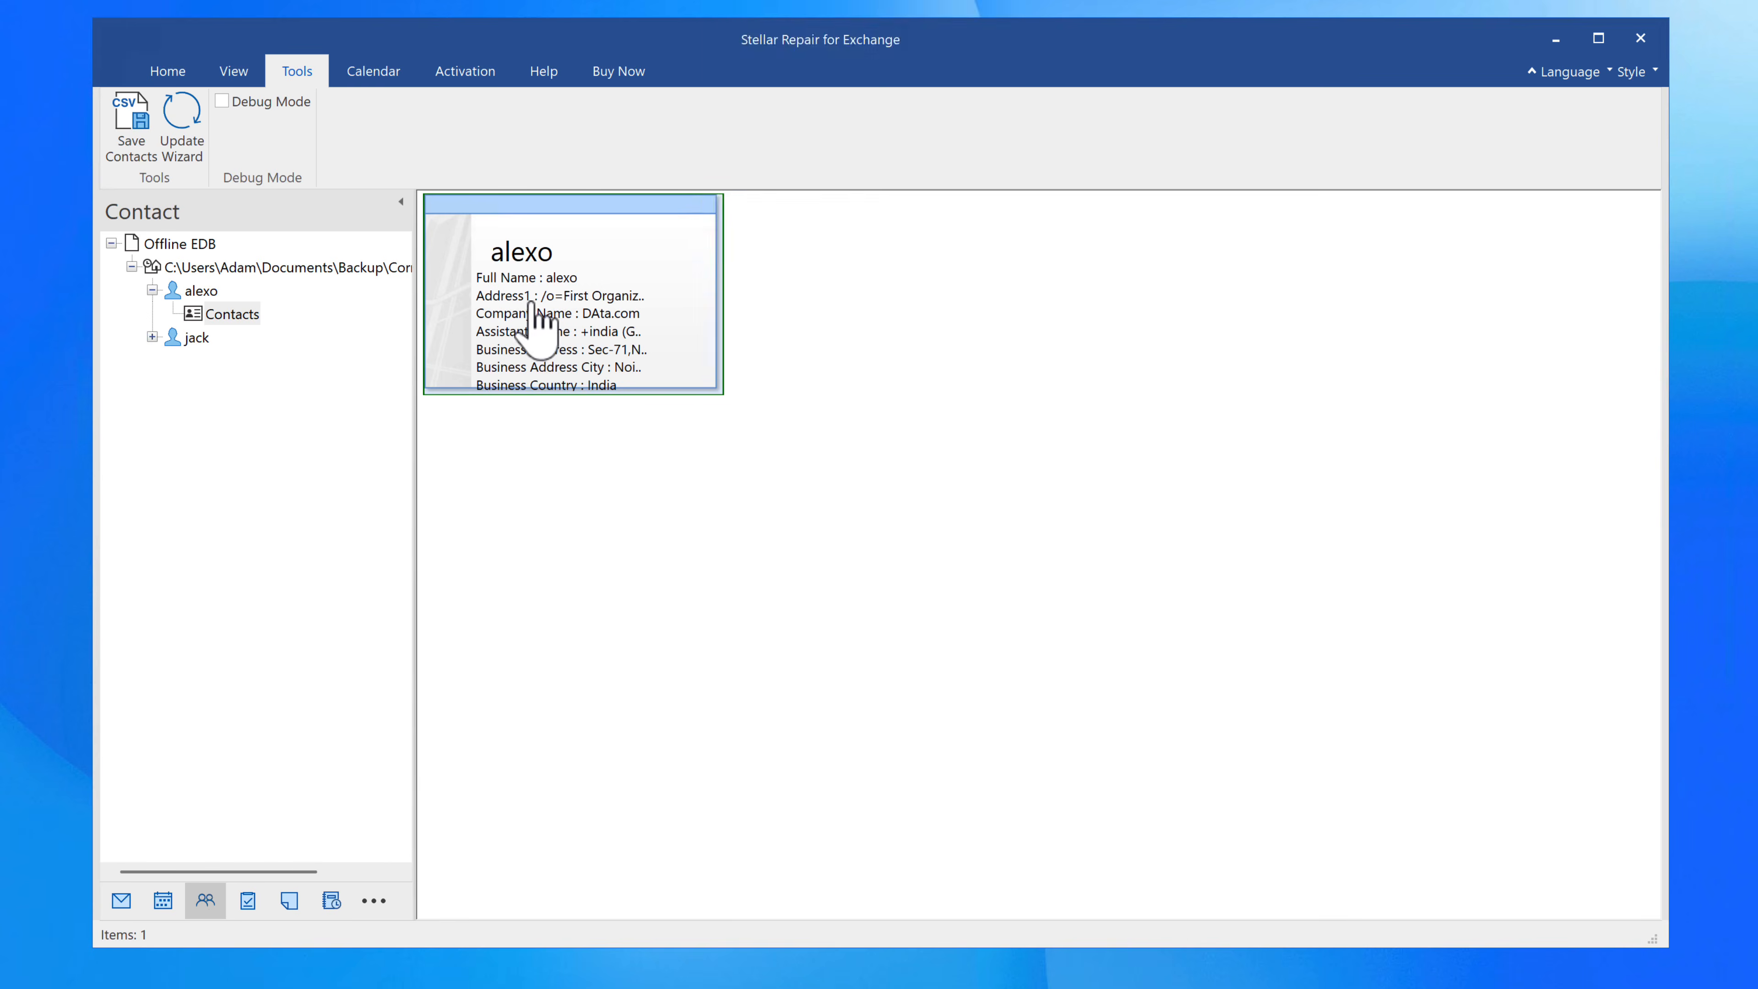
{"action": "left_click", "coordinate": [197, 290]}
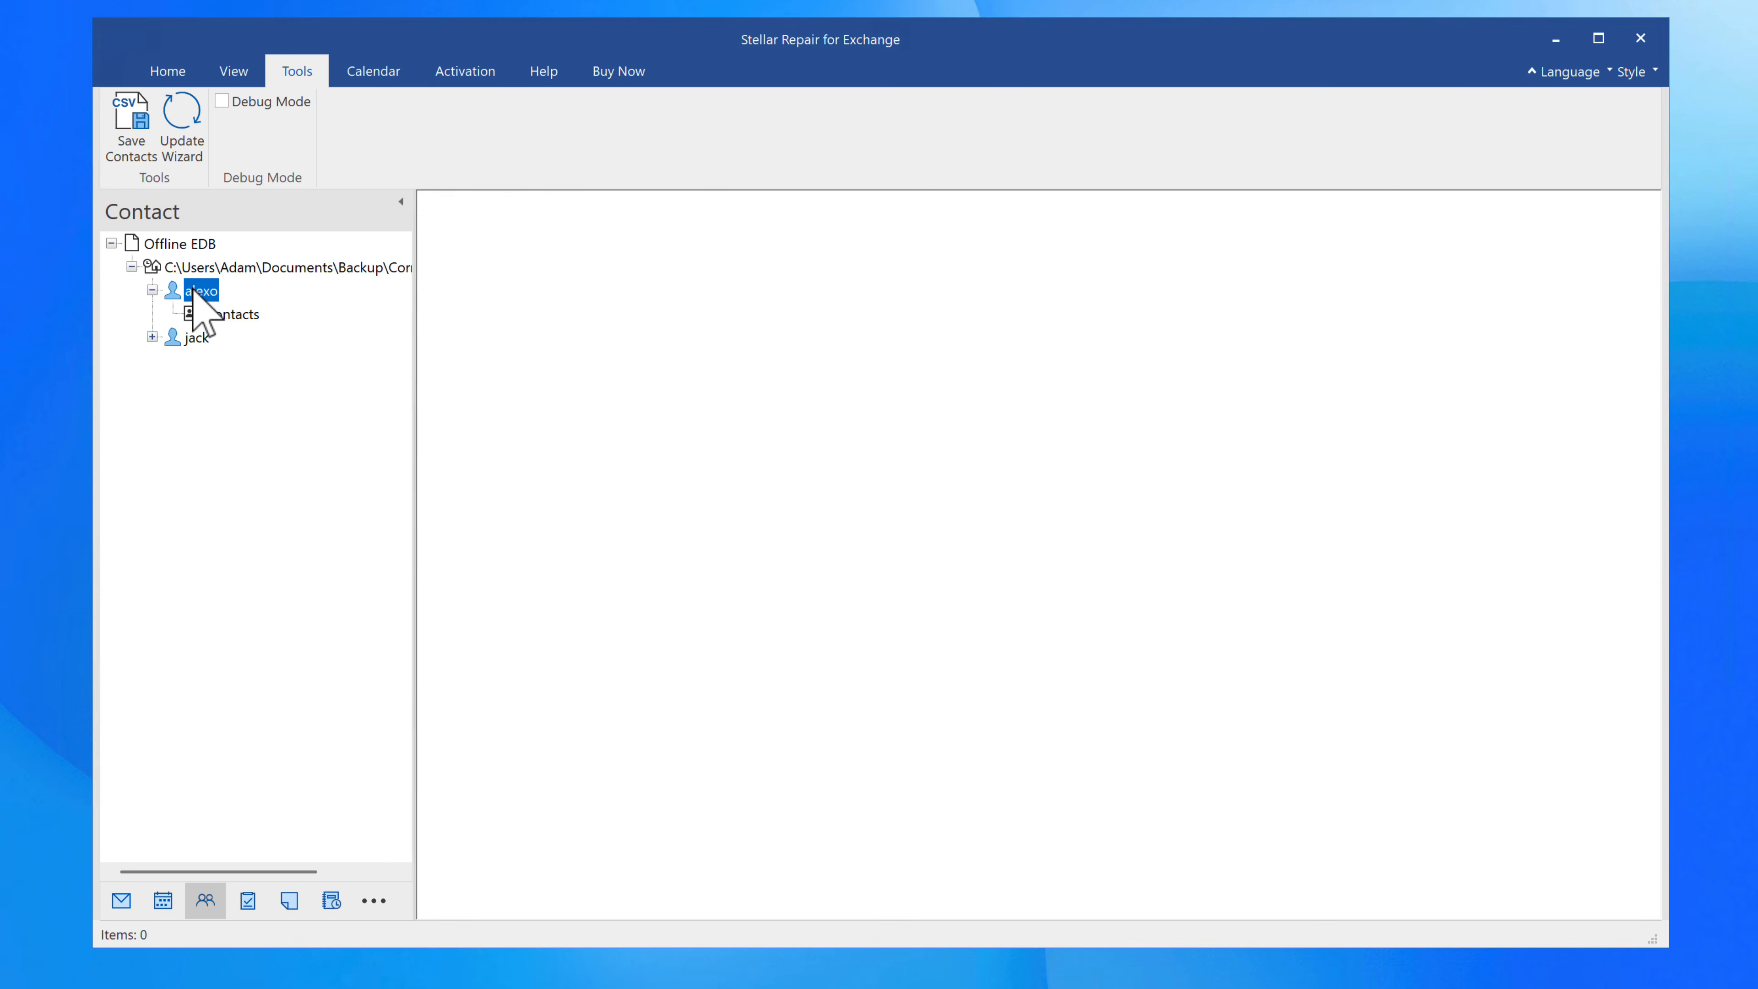
{"action": "left_click", "coordinate": [163, 900]}
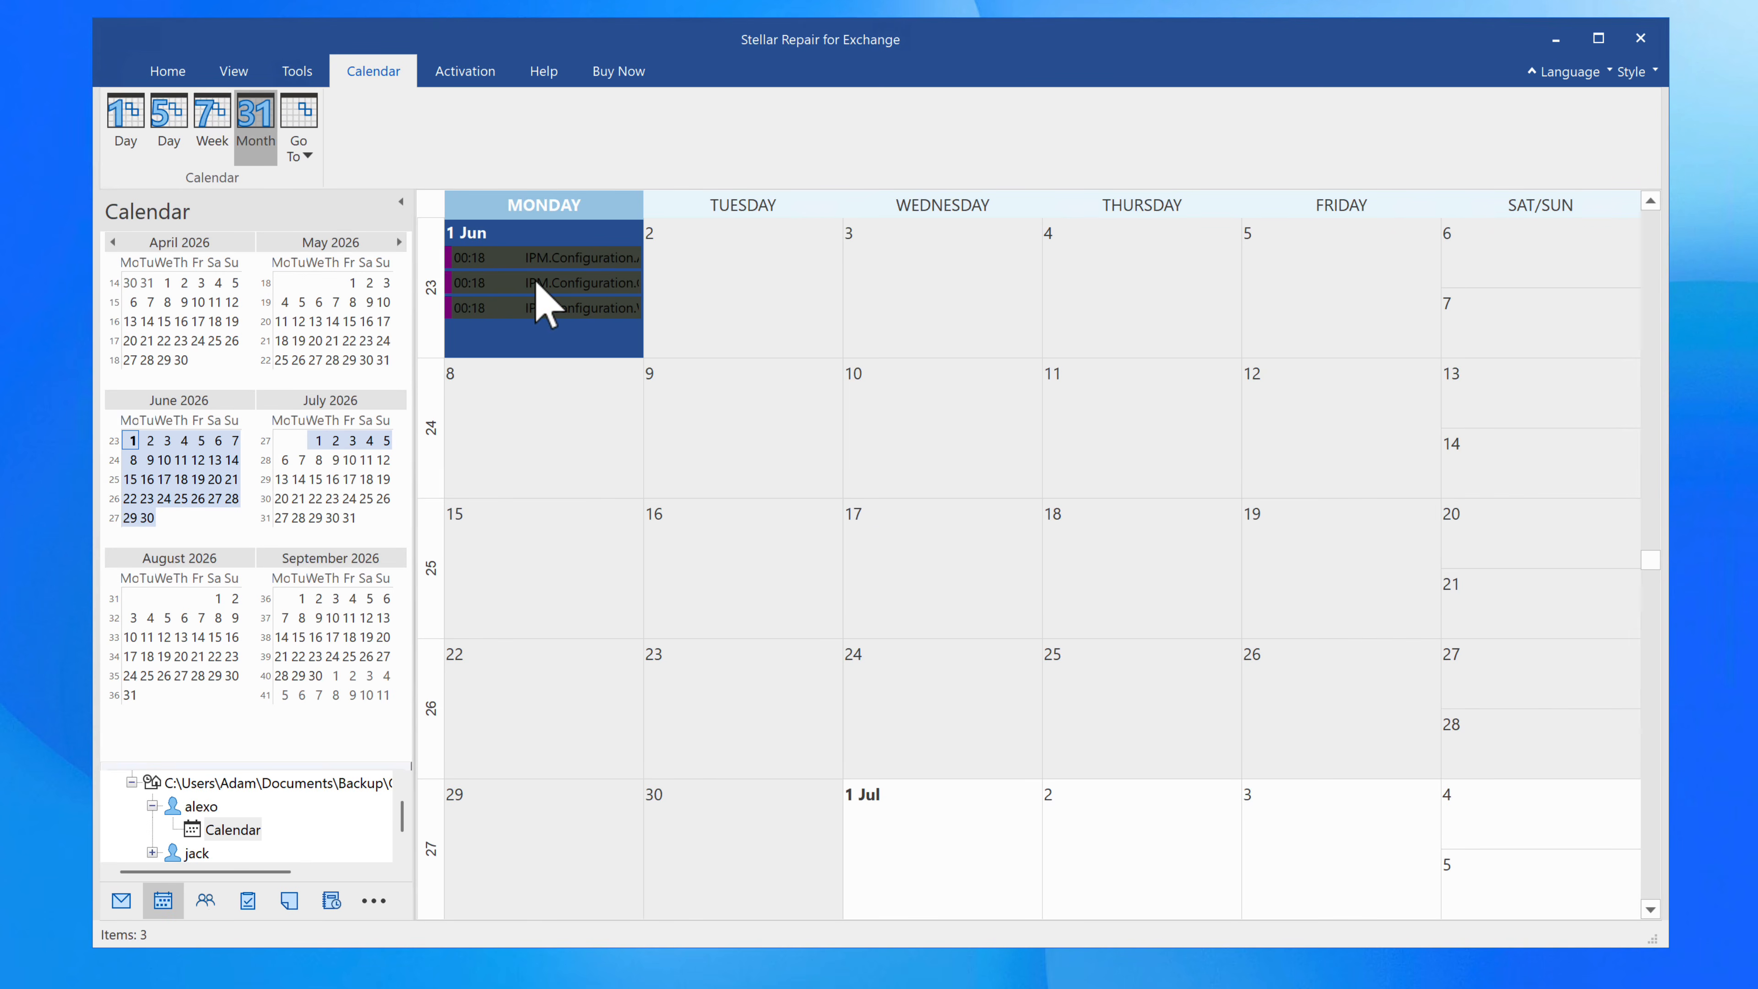
{"action": "mouse_move", "coordinate": [535, 281]}
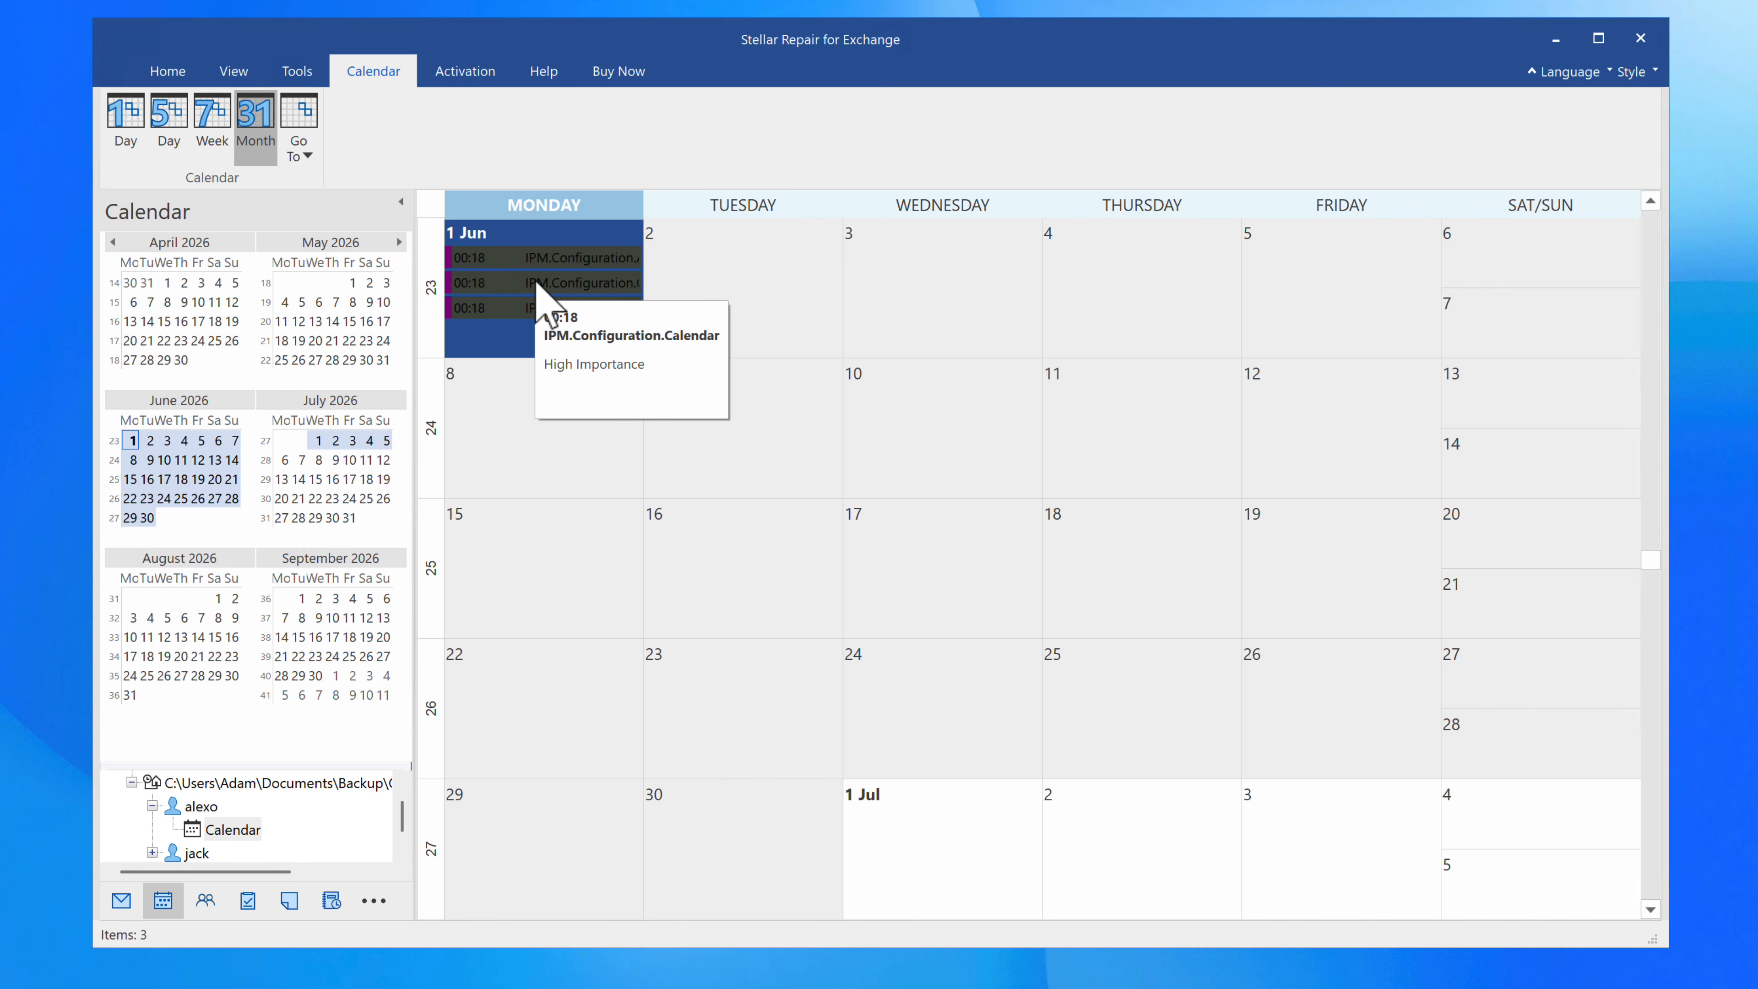
Return to the mail view and start saving the mailboxes with Export to Live Exchange as the export option
{"action": "left_click", "coordinate": [121, 900]}
{"action": "right_click", "coordinate": [222, 305]}
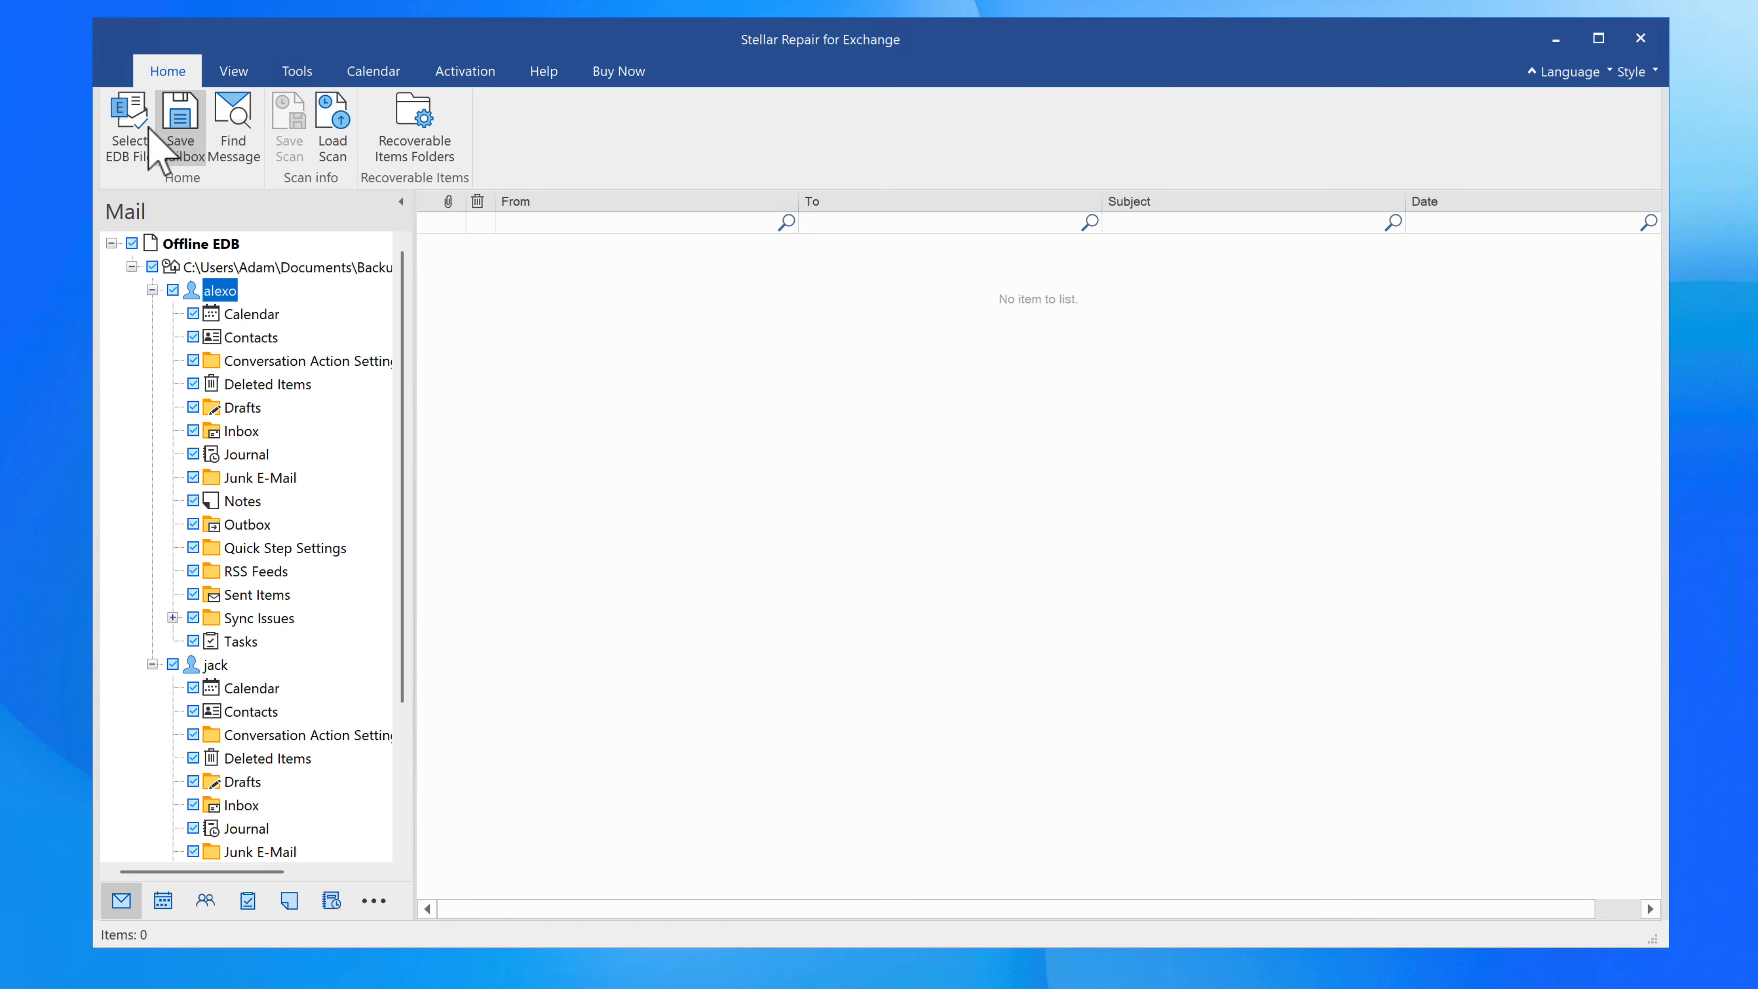
{"action": "left_click", "coordinate": [182, 121]}
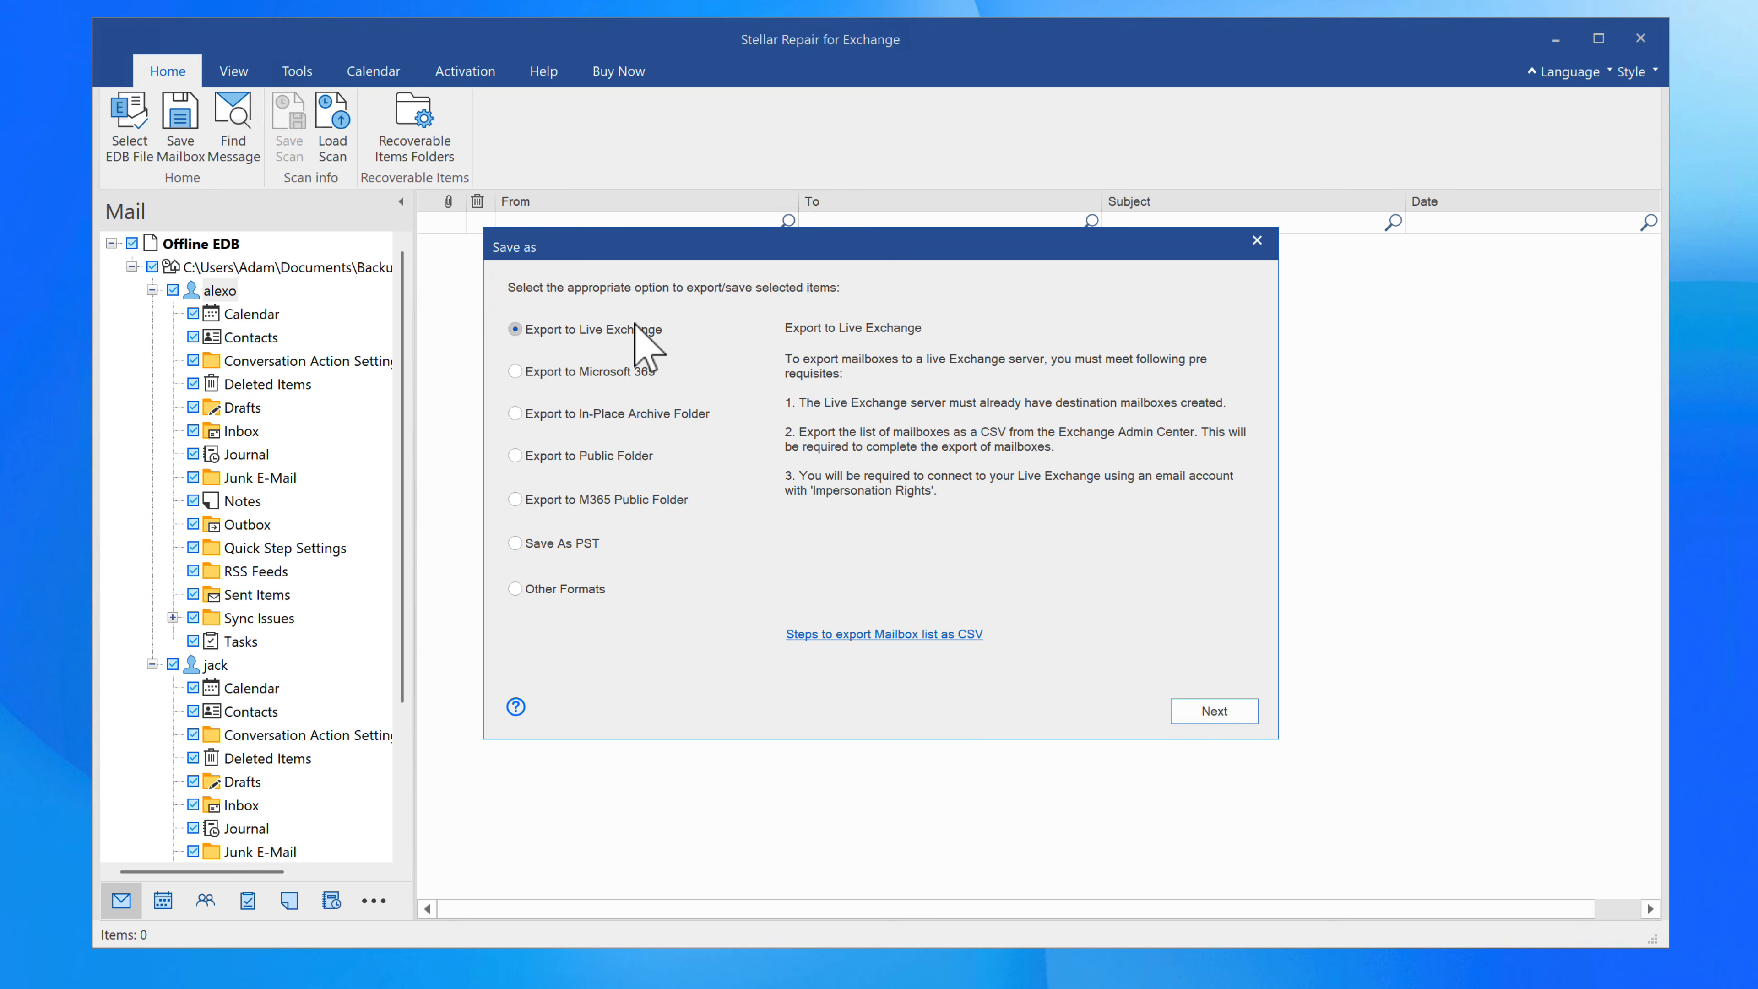
{"action": "left_click", "coordinate": [550, 373]}
{"action": "left_click", "coordinate": [572, 332]}
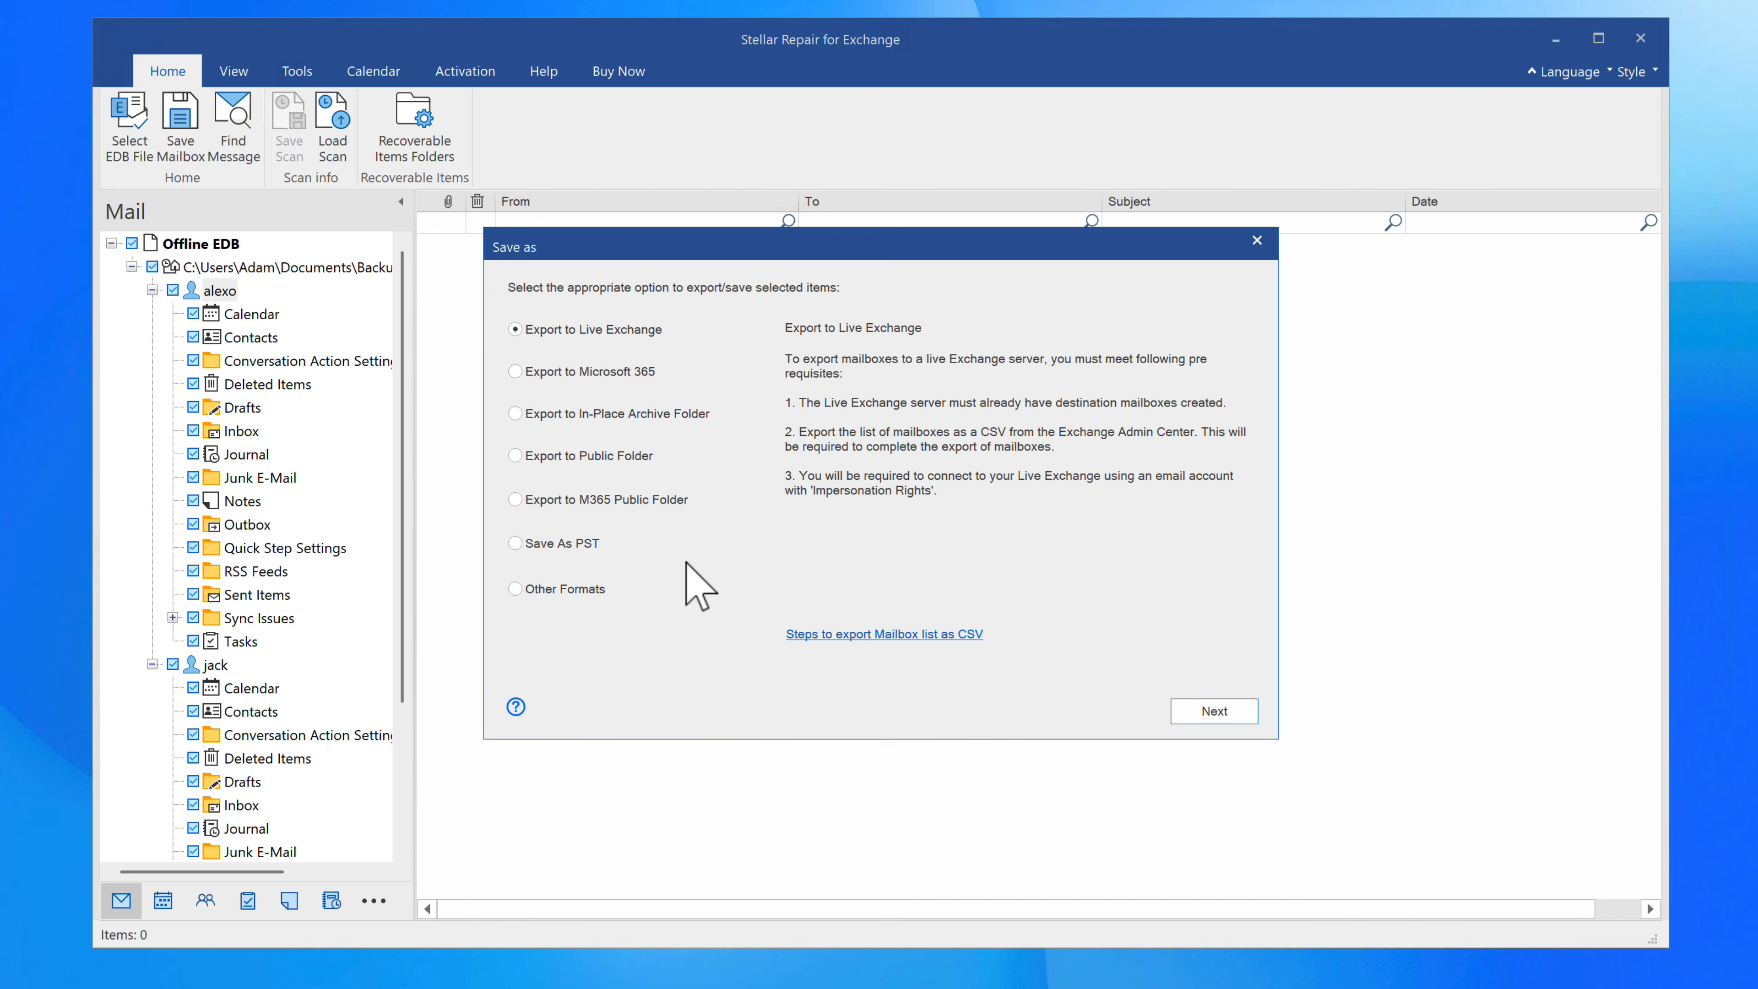
Check the Live Exchange login dialog and the Microsoft 365 export option
{"action": "left_click", "coordinate": [1213, 713]}
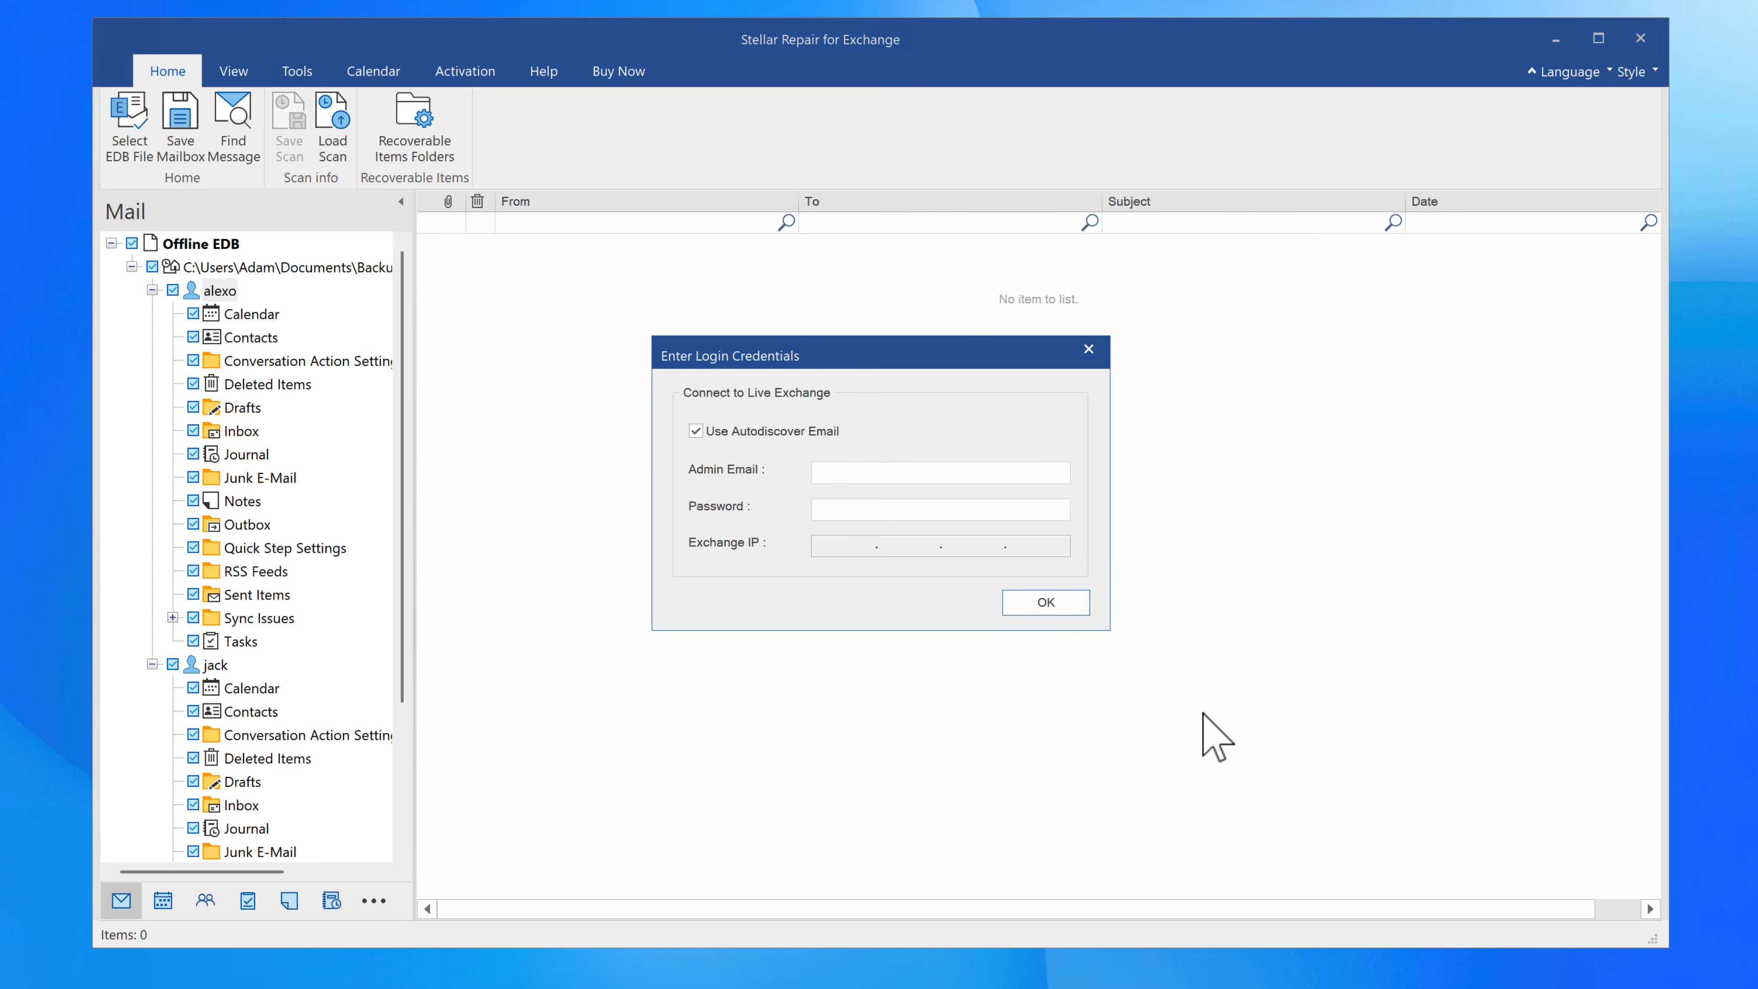
{"action": "left_click", "coordinate": [580, 372]}
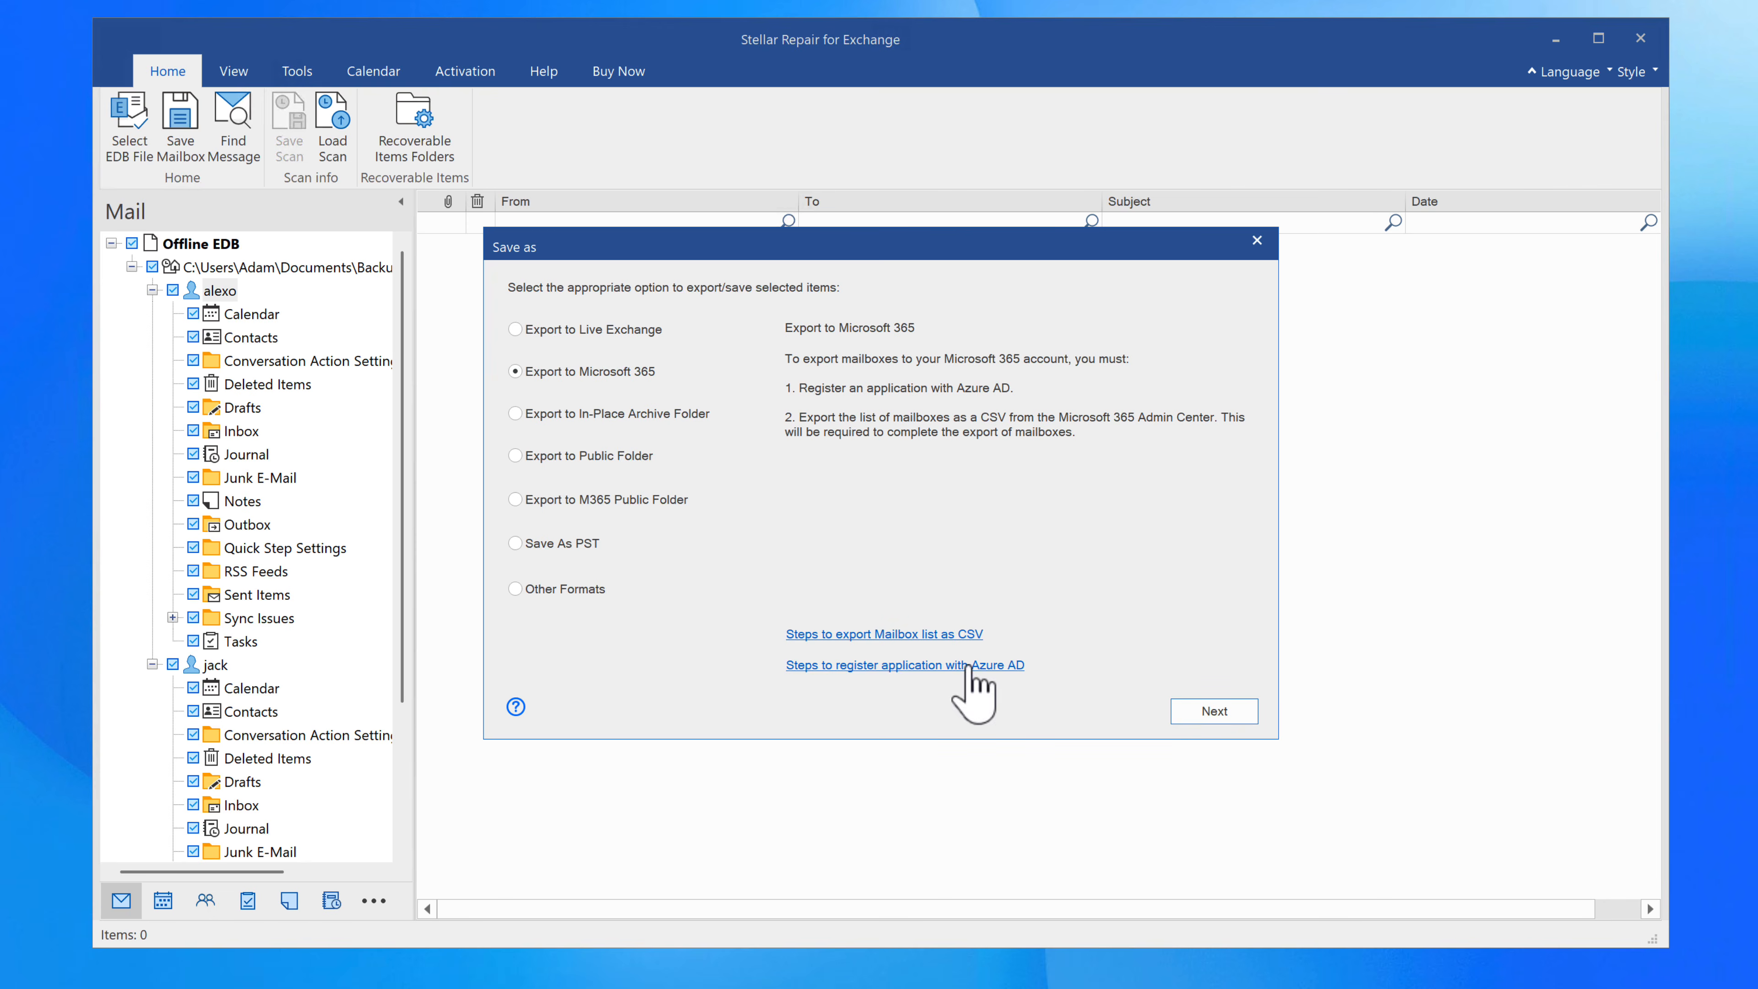
{"action": "left_click", "coordinate": [1219, 716]}
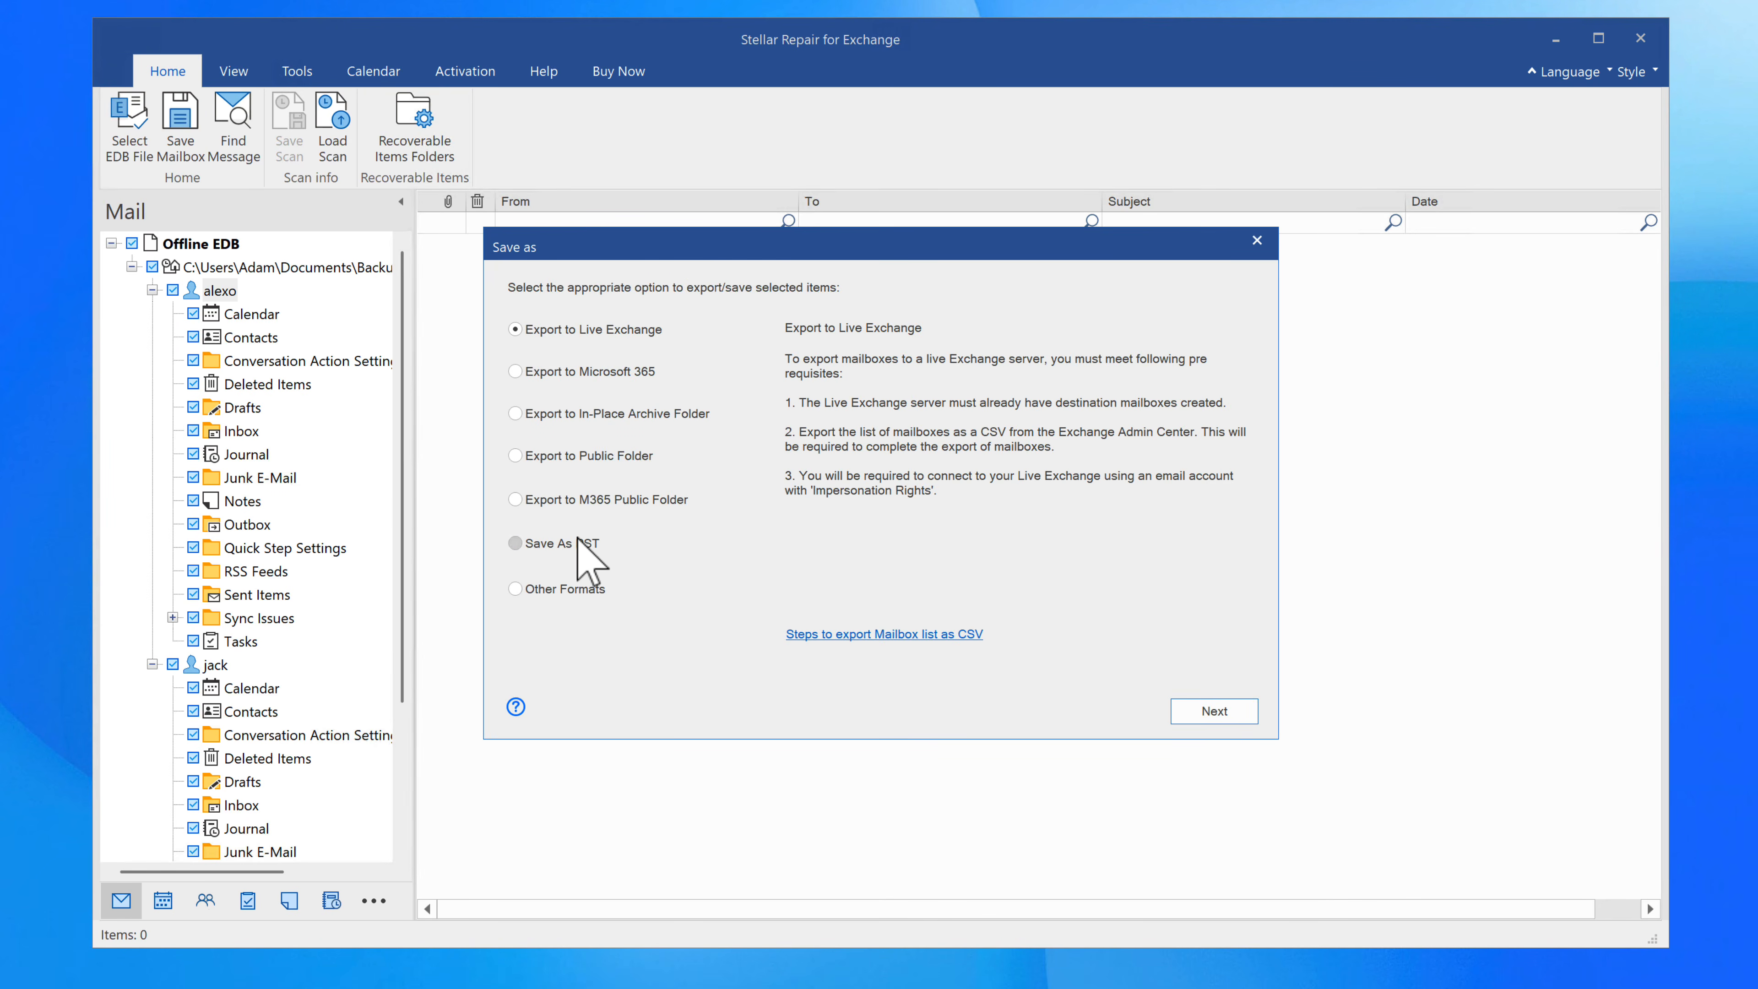
Choose Save As PST with the Backup folder in Documents as the destination, and review the available filters without applying any
{"action": "left_click", "coordinate": [560, 545]}
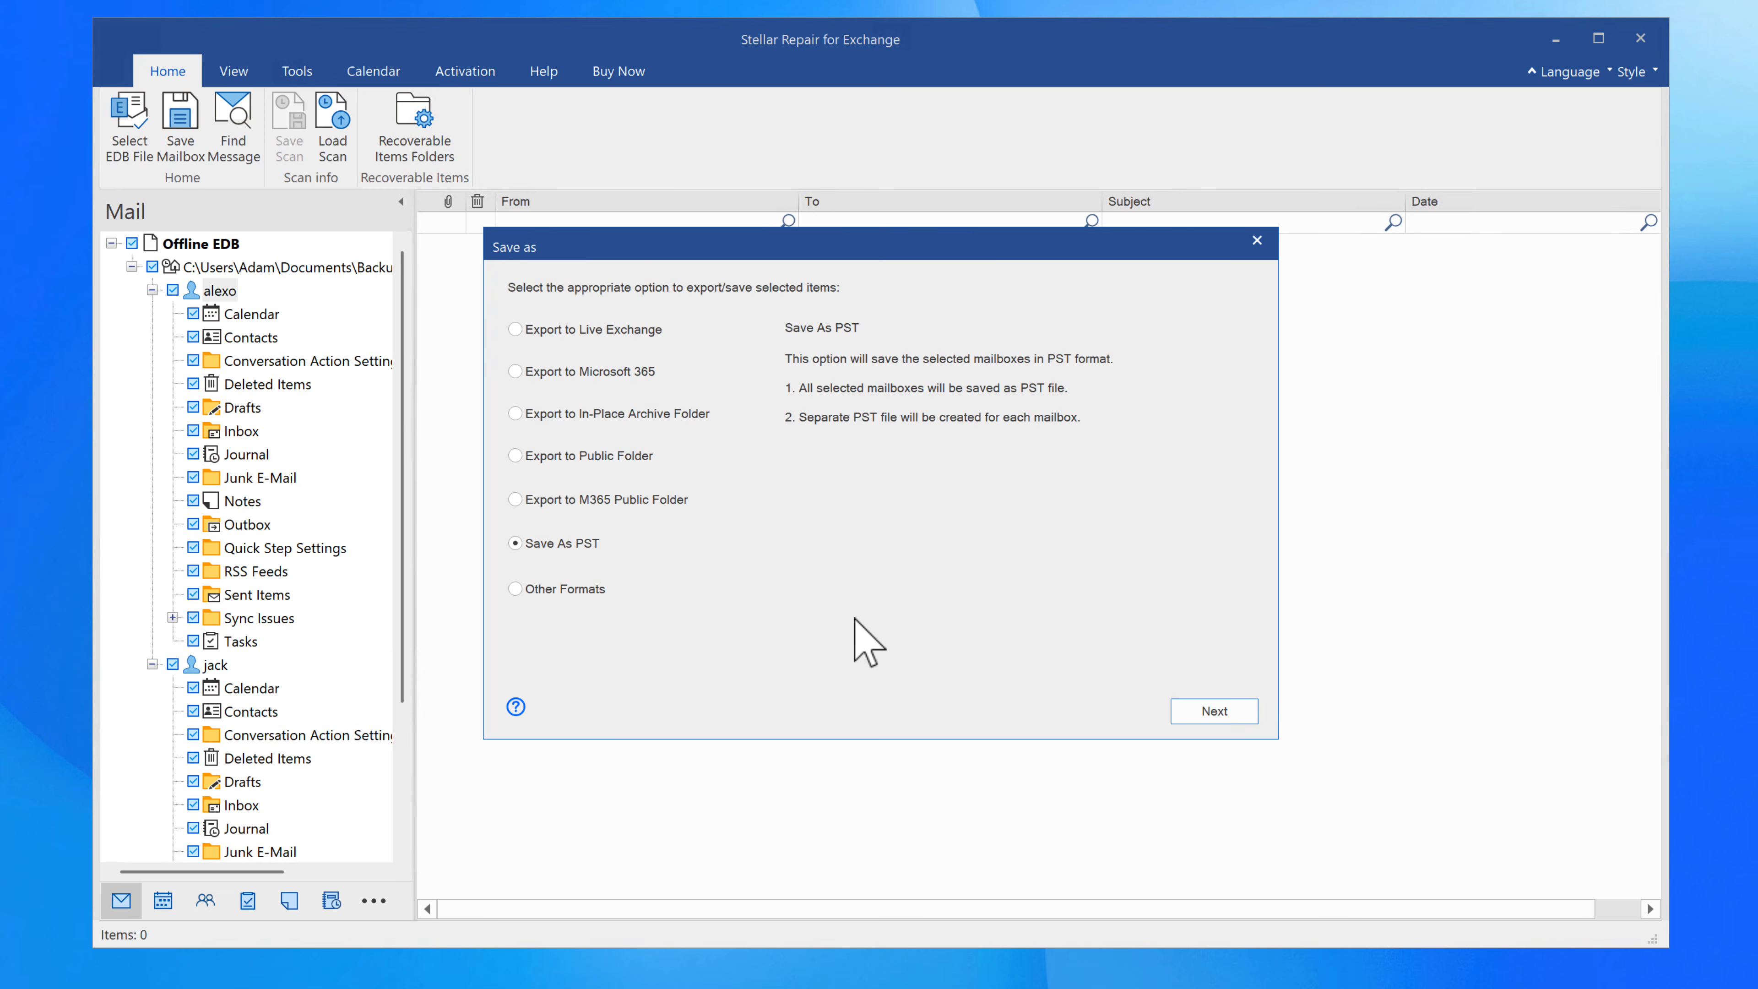
{"action": "left_click", "coordinate": [1210, 714]}
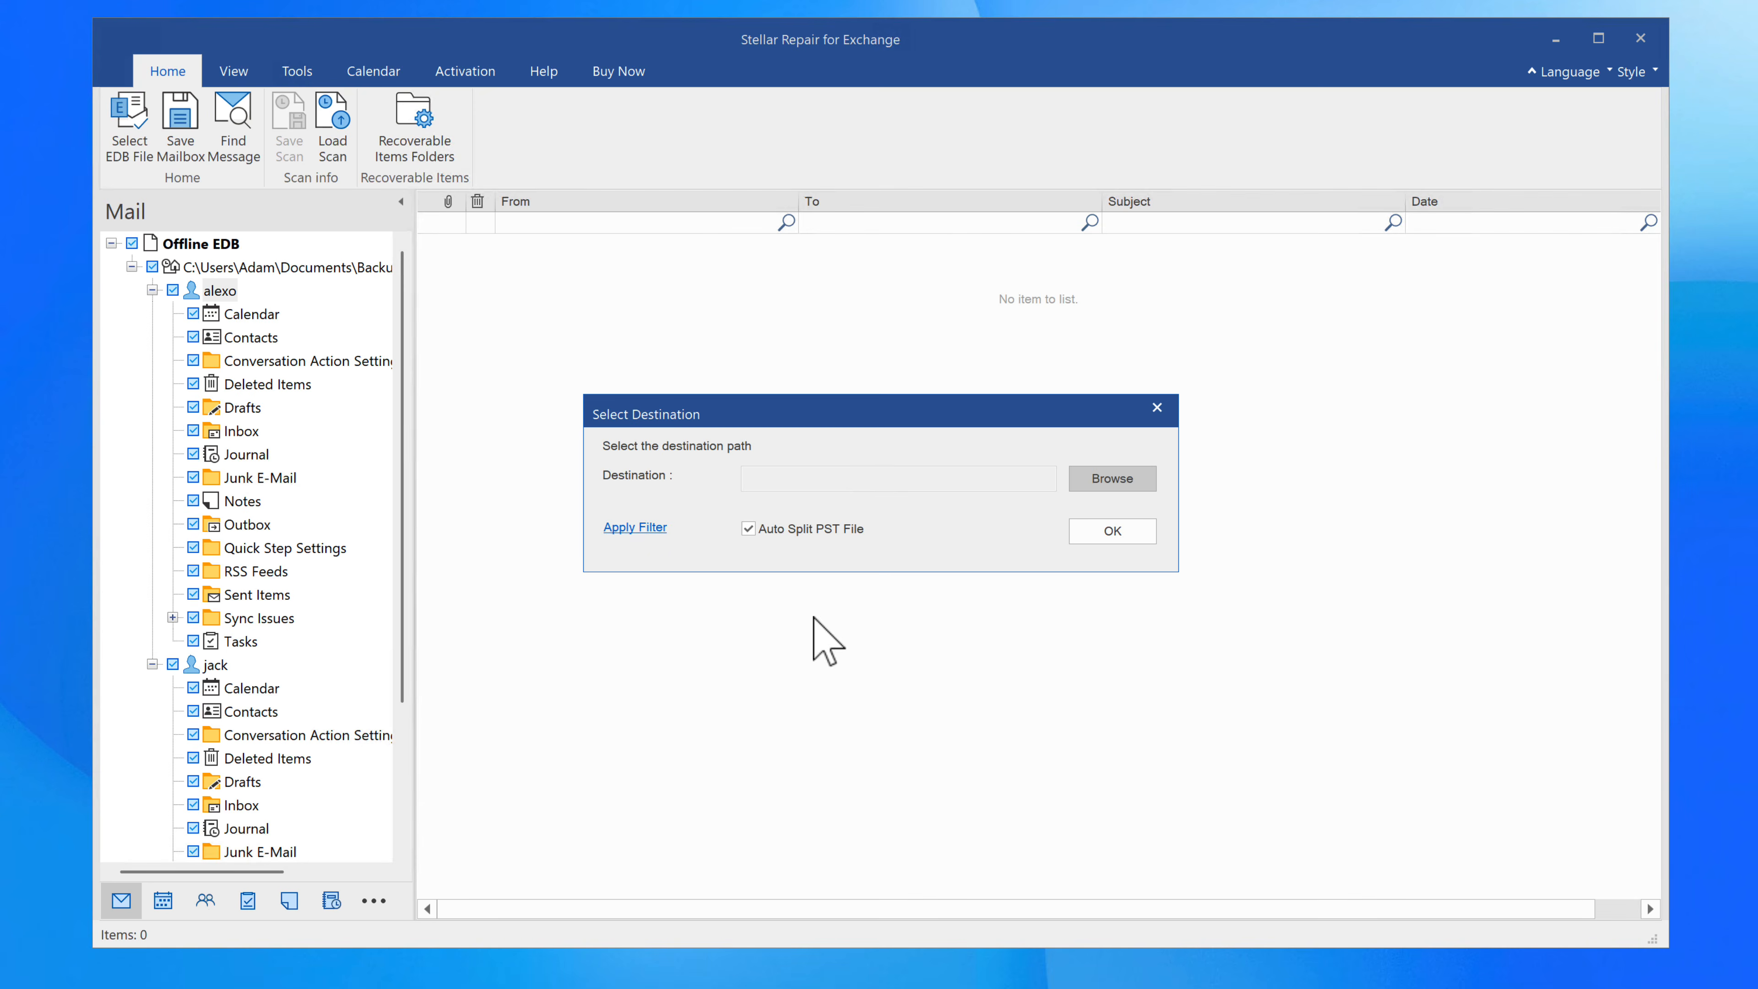
{"action": "left_click", "coordinate": [1110, 482]}
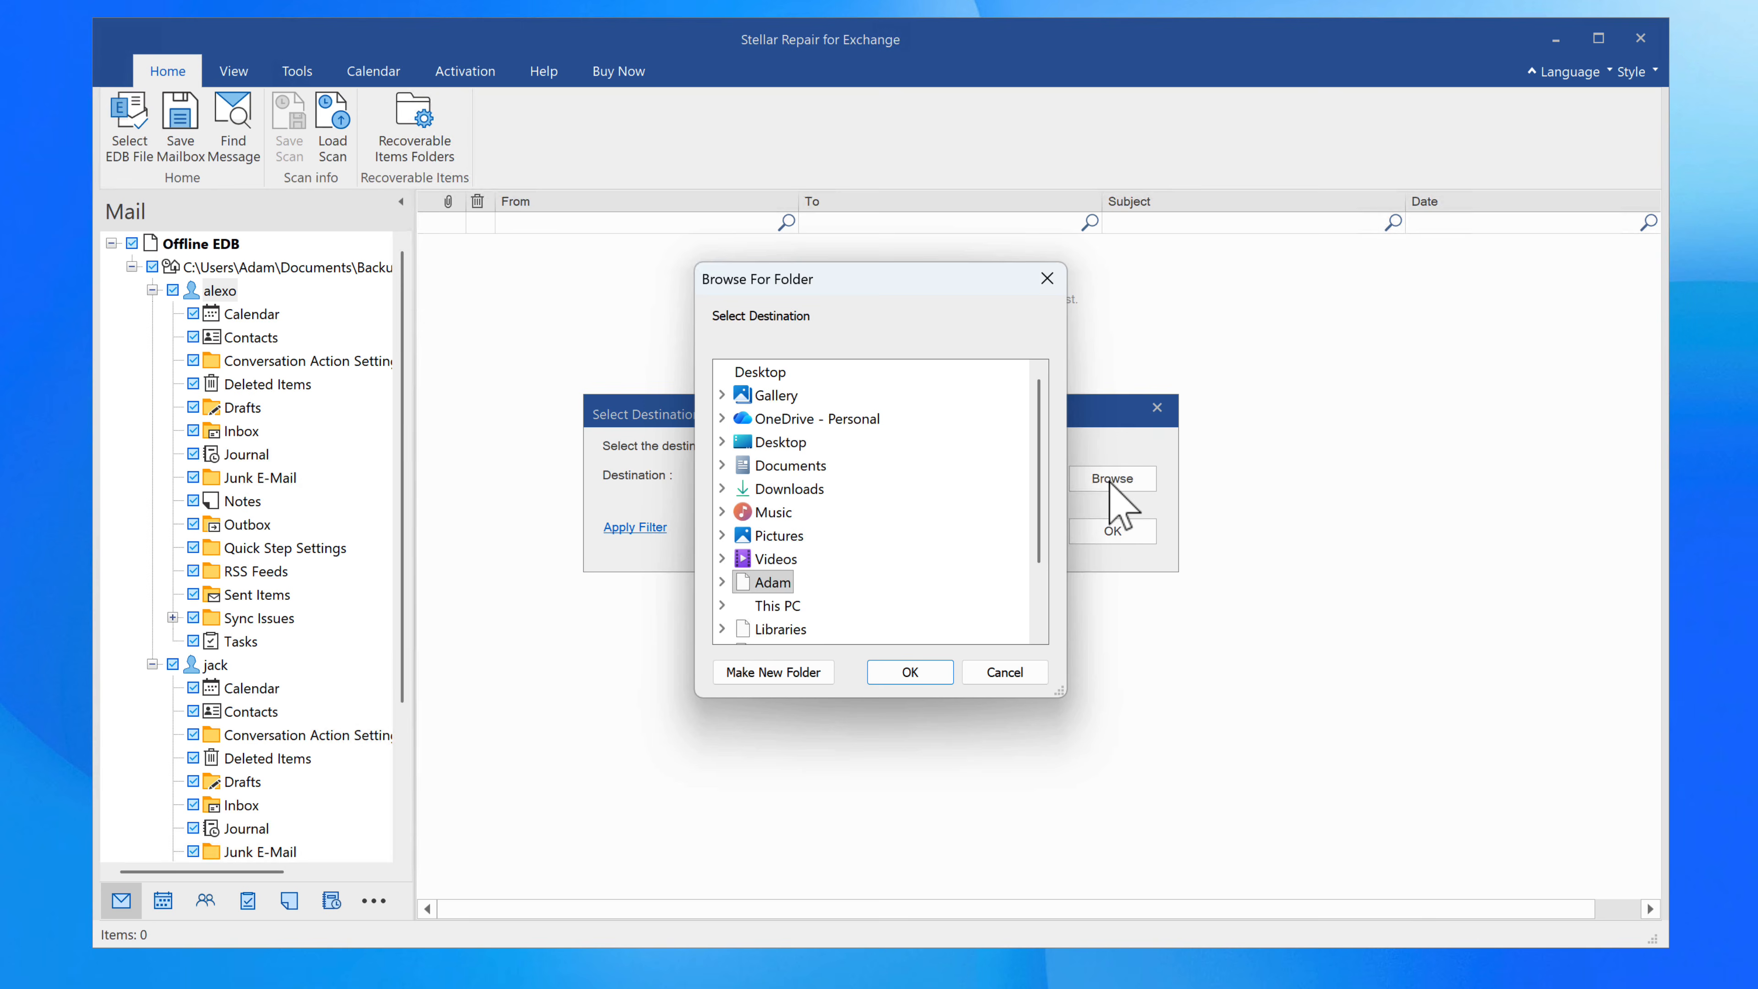
{"action": "left_click", "coordinate": [788, 466]}
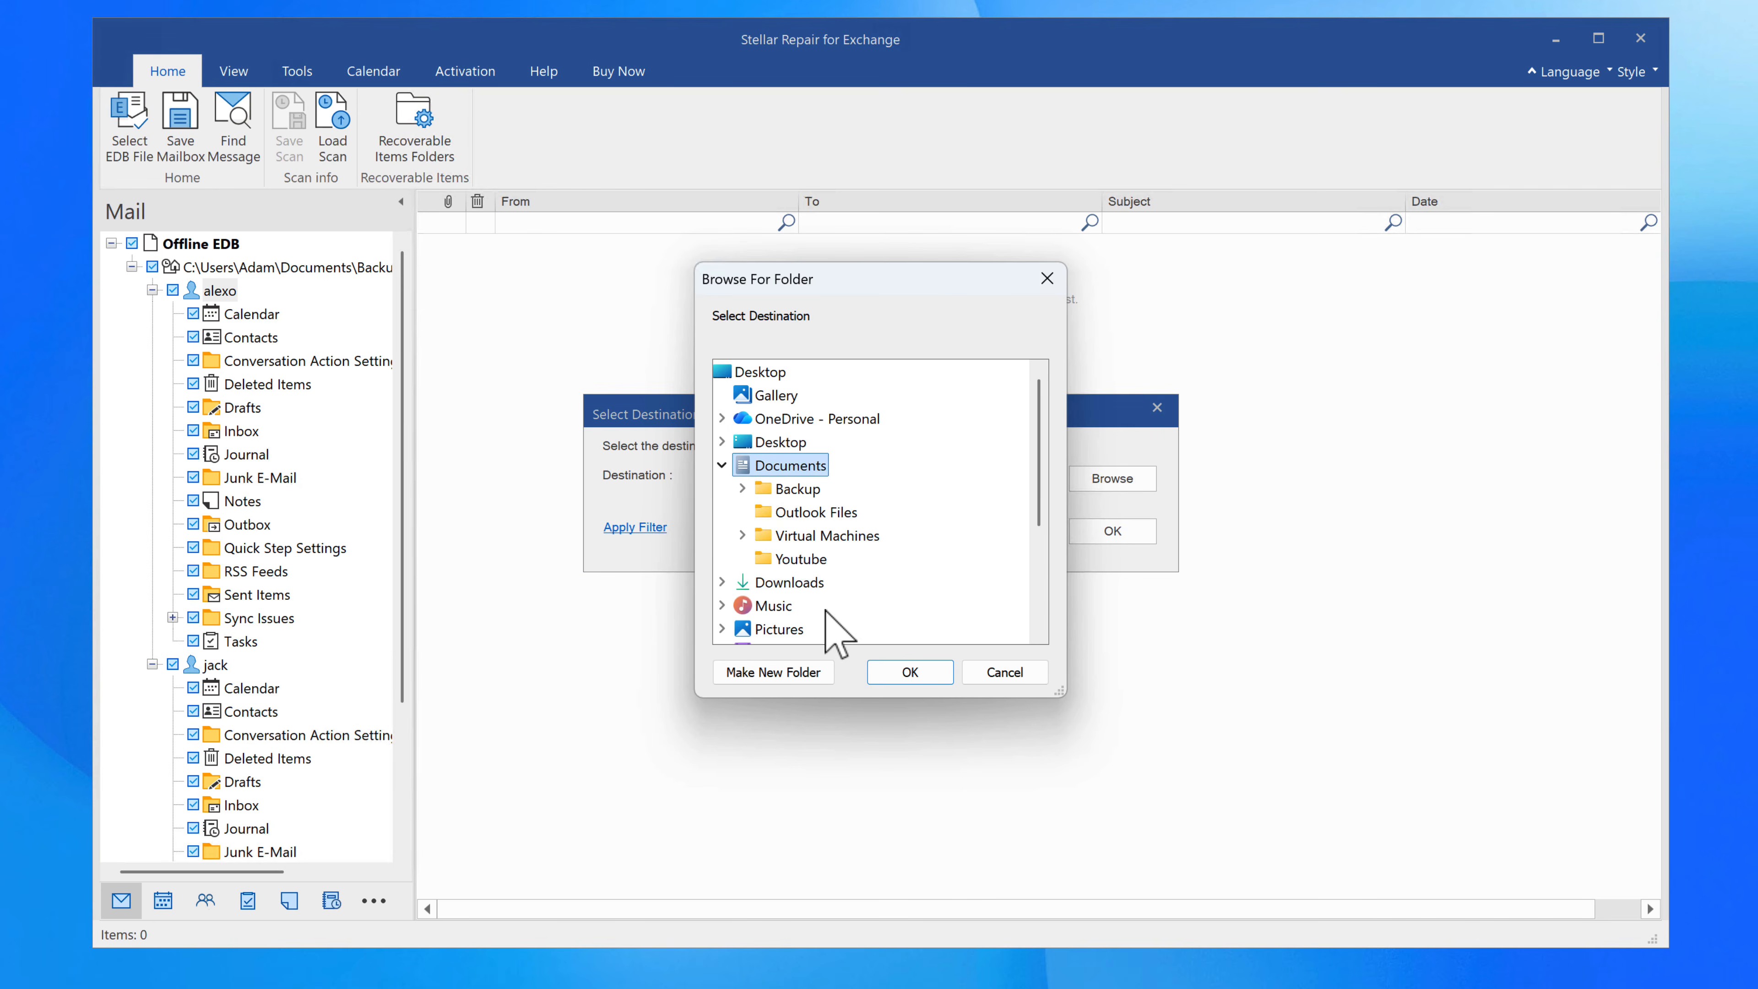
{"action": "left_click", "coordinate": [817, 512]}
{"action": "left_click", "coordinate": [900, 671]}
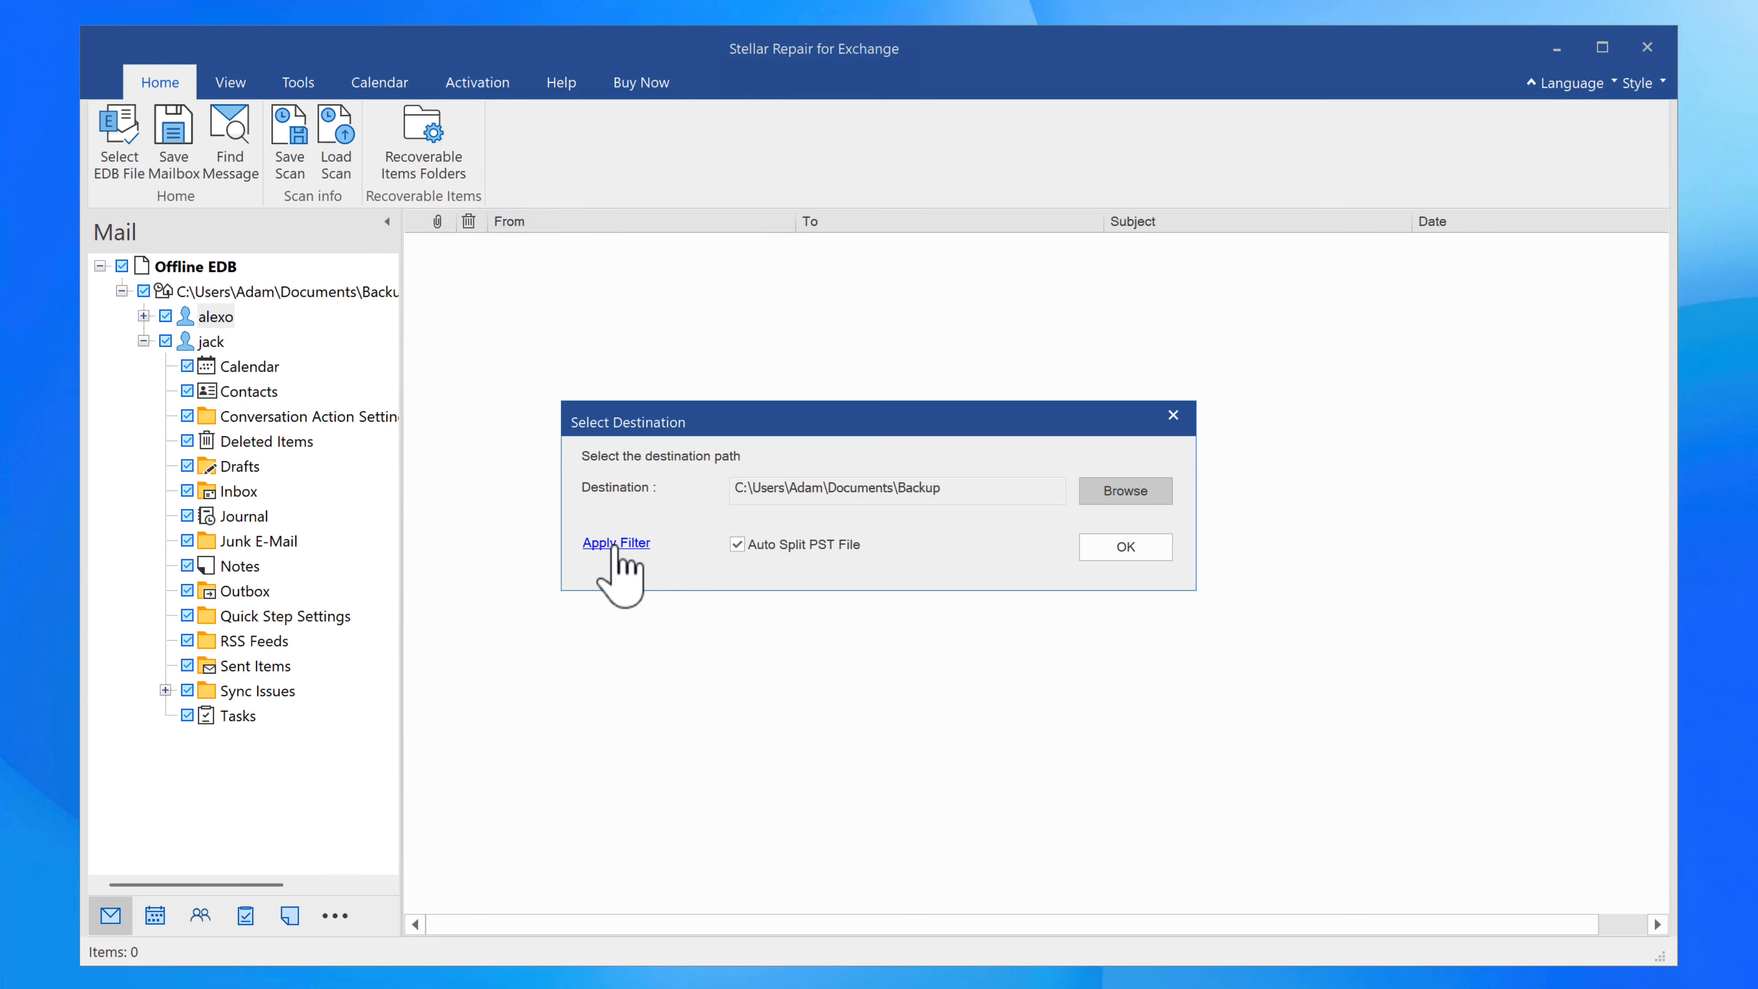
{"action": "left_click", "coordinate": [606, 547]}
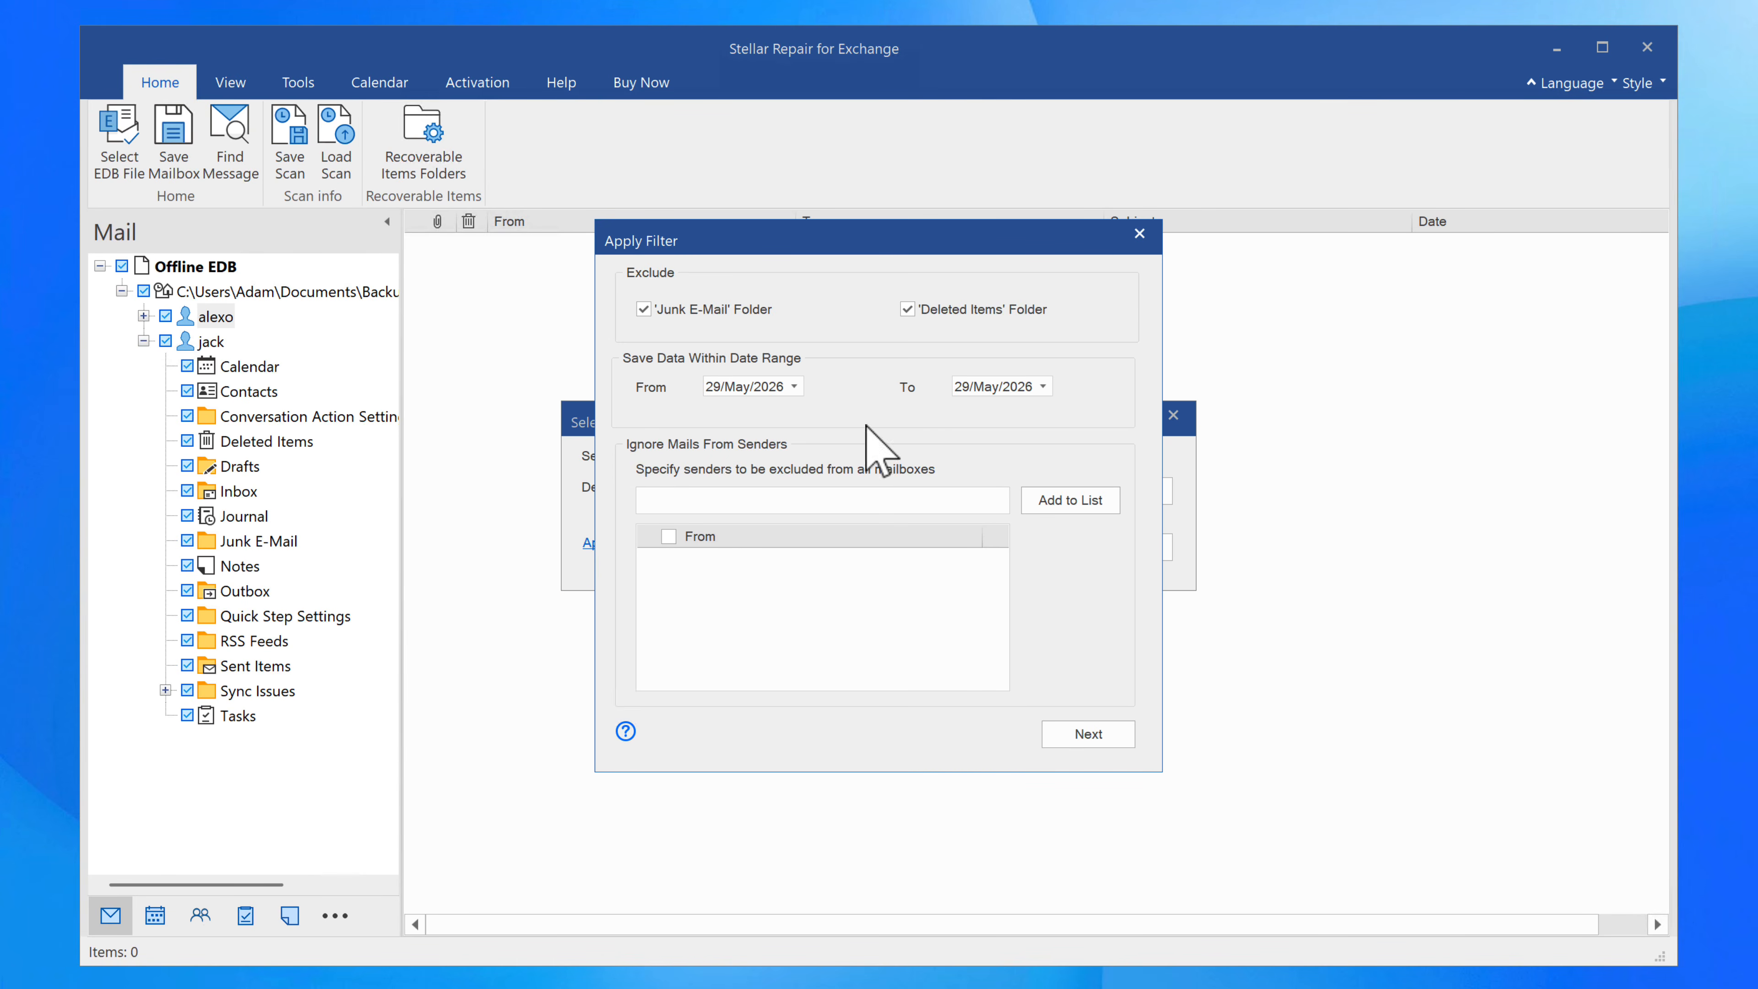
{"action": "left_click", "coordinate": [1138, 234]}
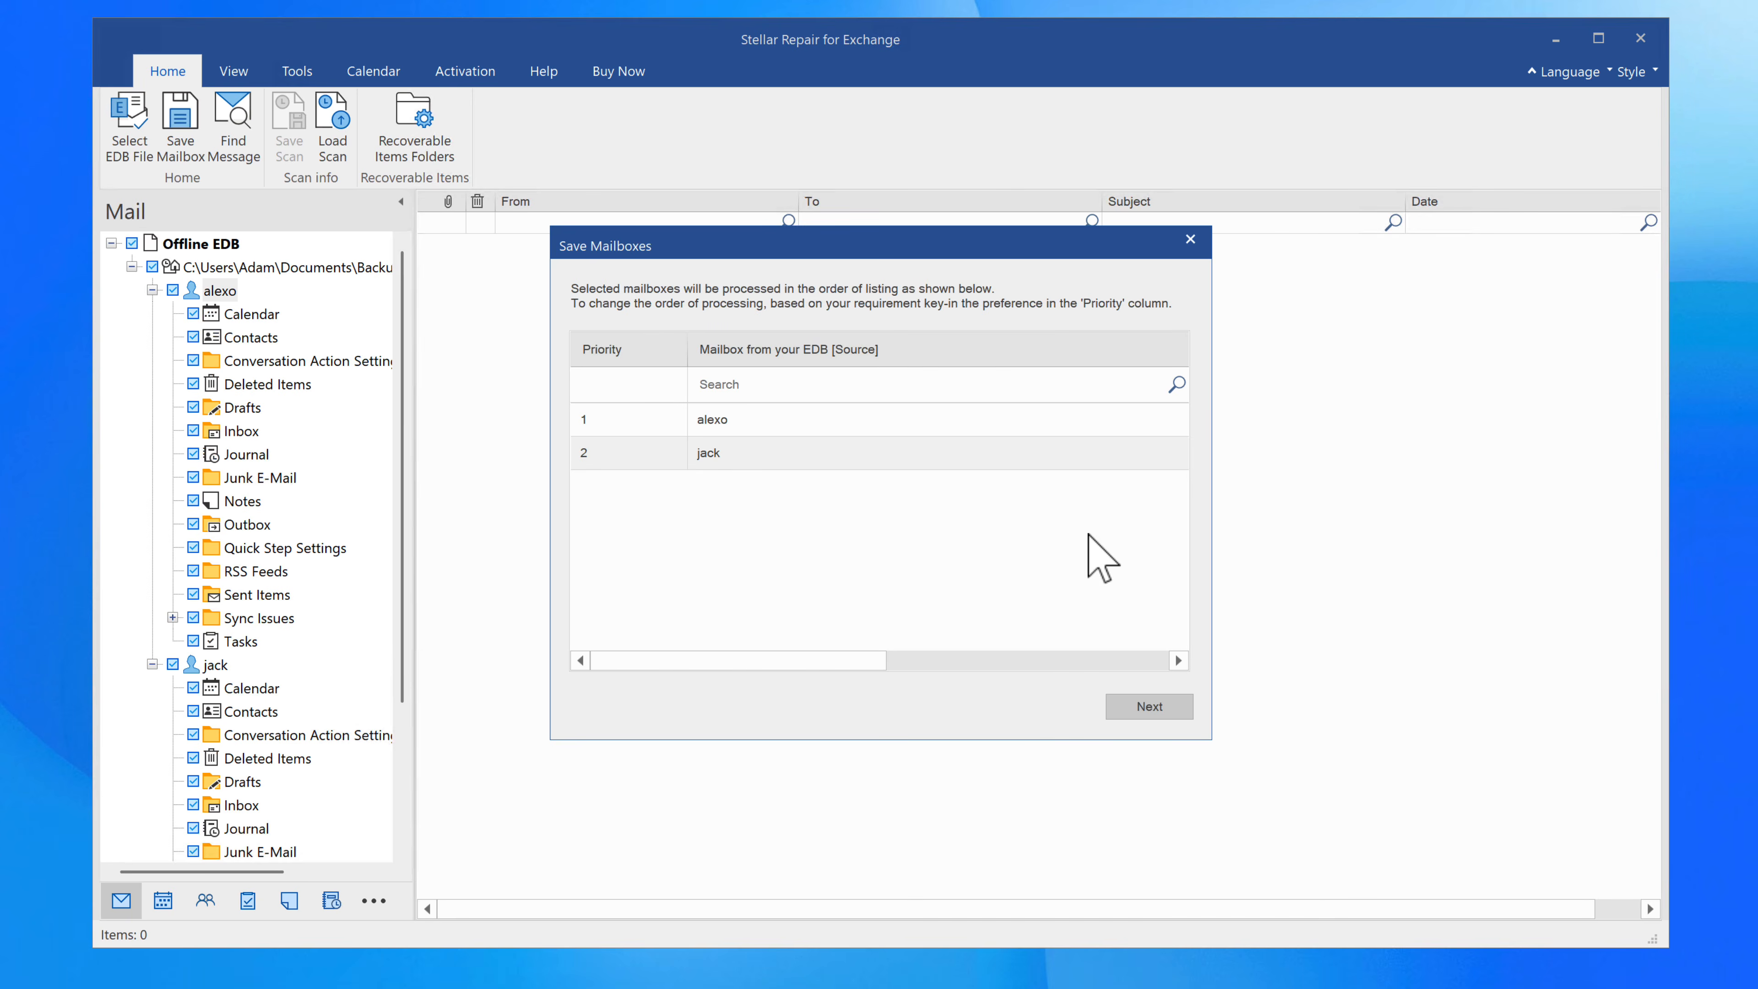
Keep the processing priority at 1 for the first mailbox and 2 for the second, and start saving them
{"action": "left_click", "coordinate": [633, 420]}
{"action": "left_click", "coordinate": [669, 420]}
{"action": "left_click", "coordinate": [669, 420]}
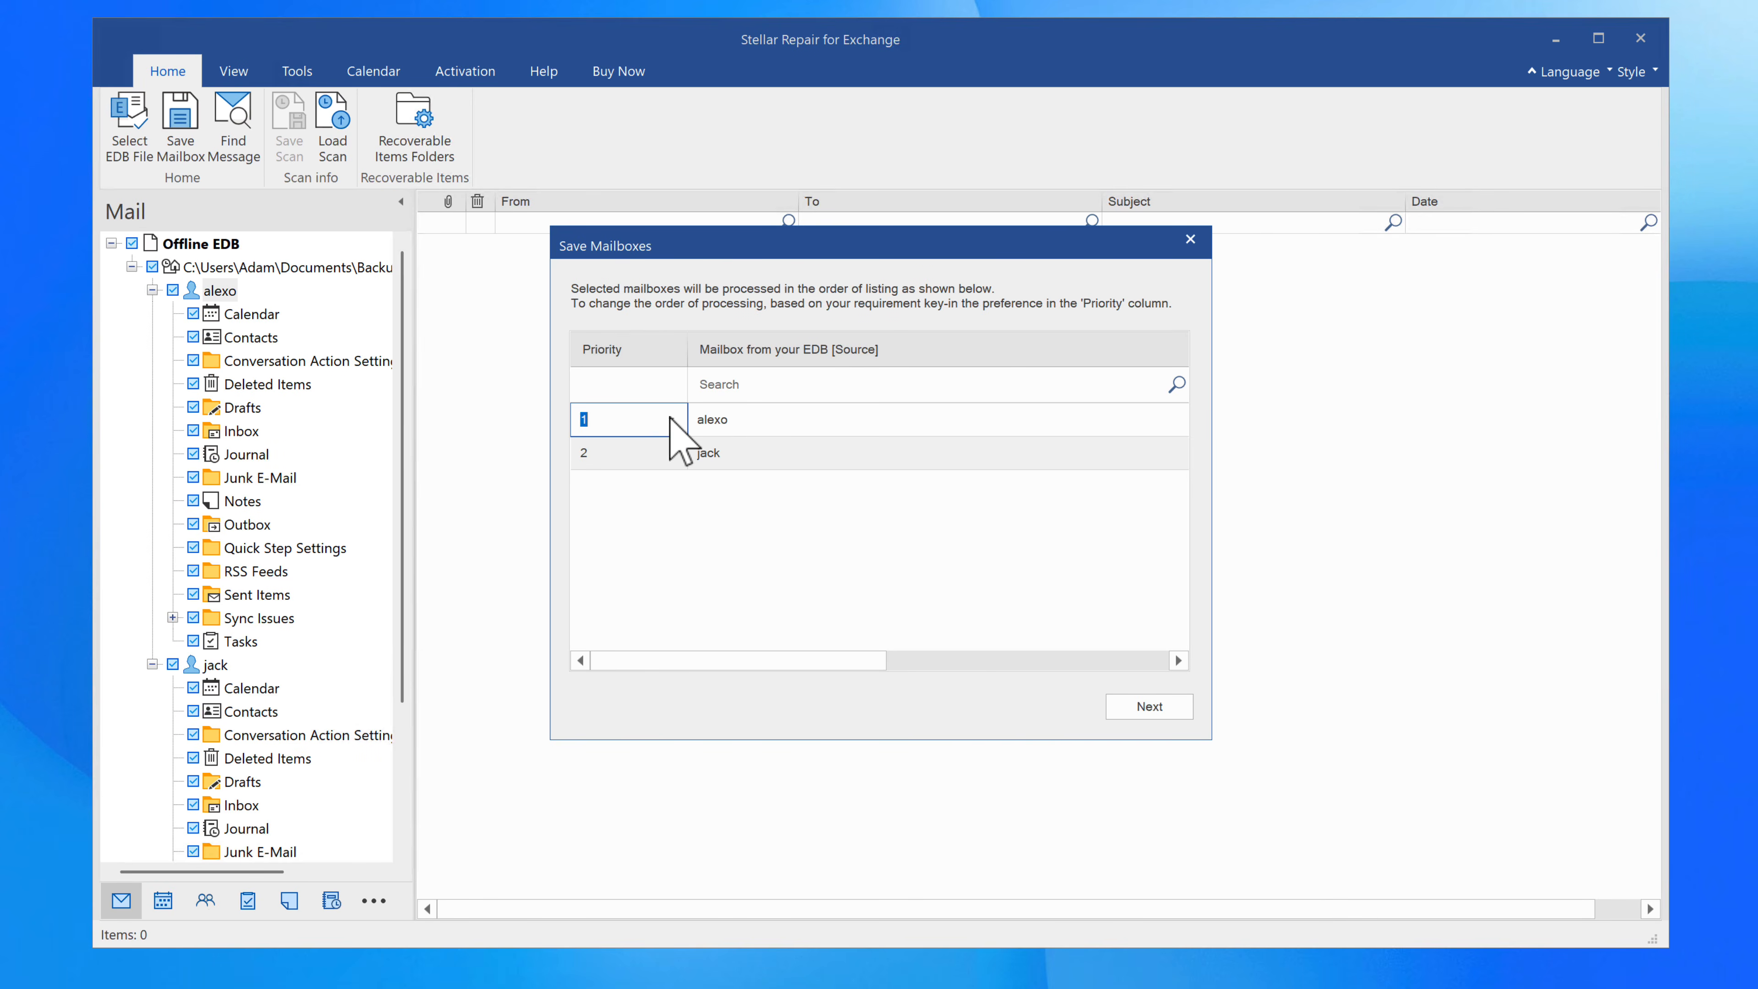
{"action": "key", "text": "BackSpace"}
{"action": "left_click", "coordinate": [612, 452]}
{"action": "left_click", "coordinate": [669, 454]}
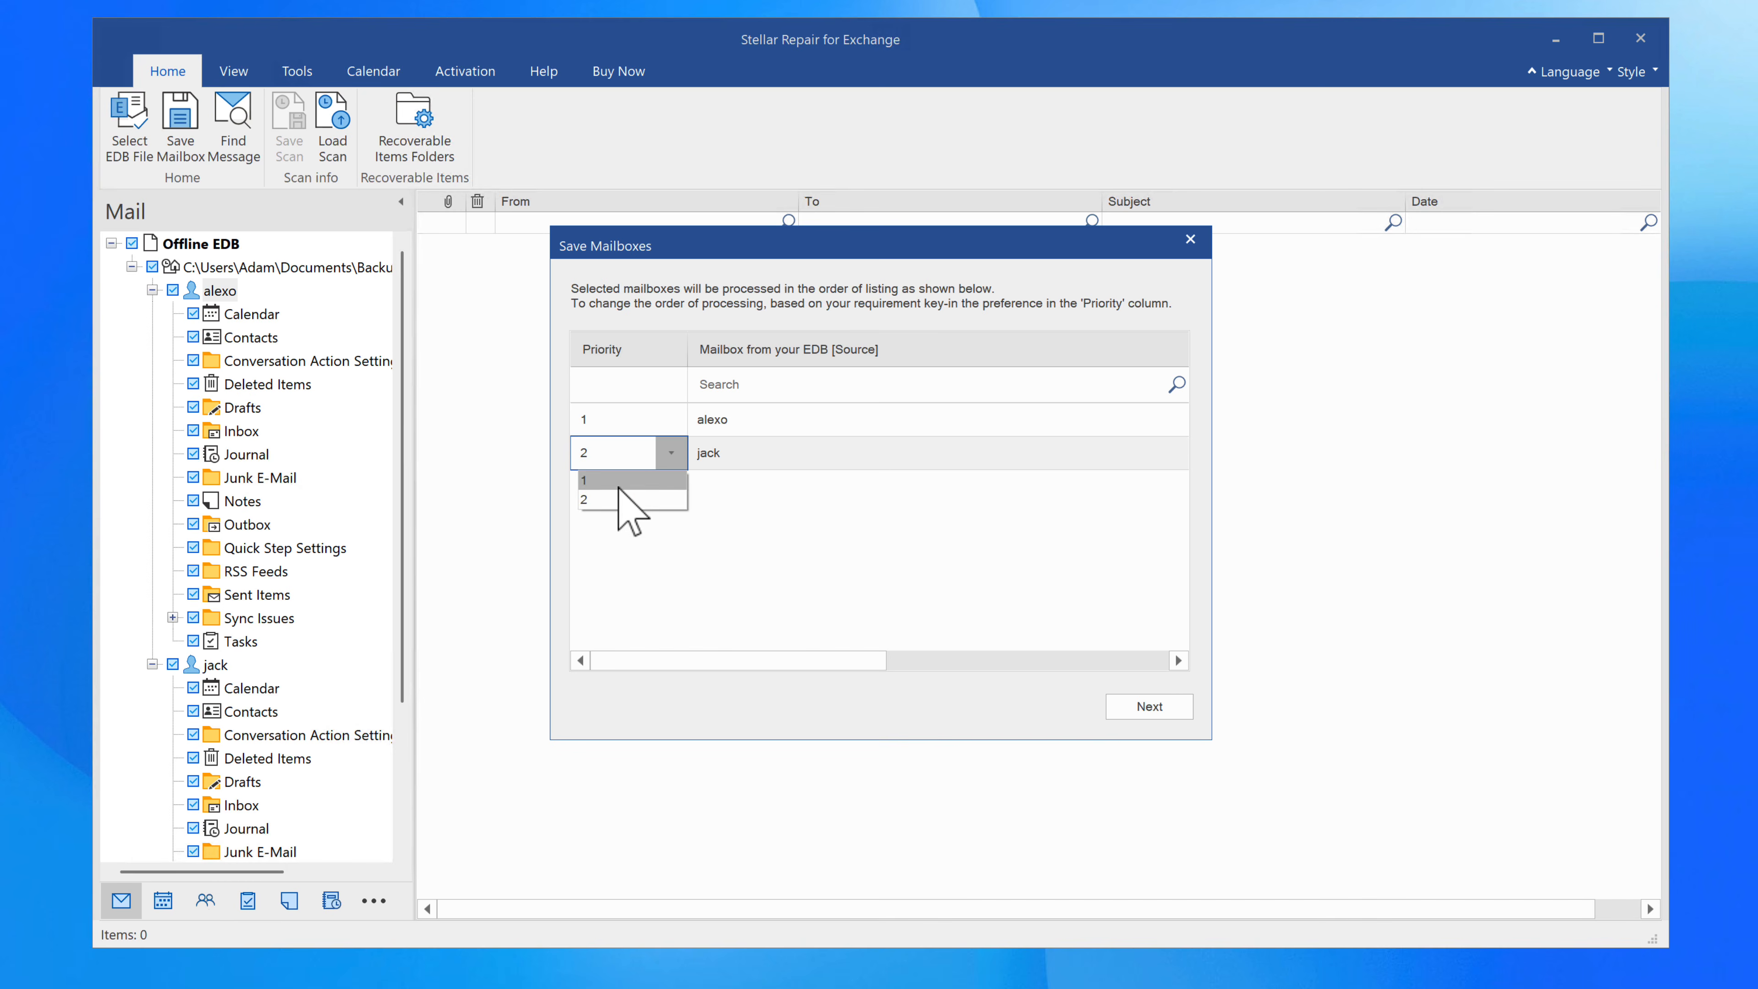
{"action": "left_click", "coordinate": [626, 486]}
{"action": "left_click", "coordinate": [669, 453]}
{"action": "left_click", "coordinate": [643, 485]}
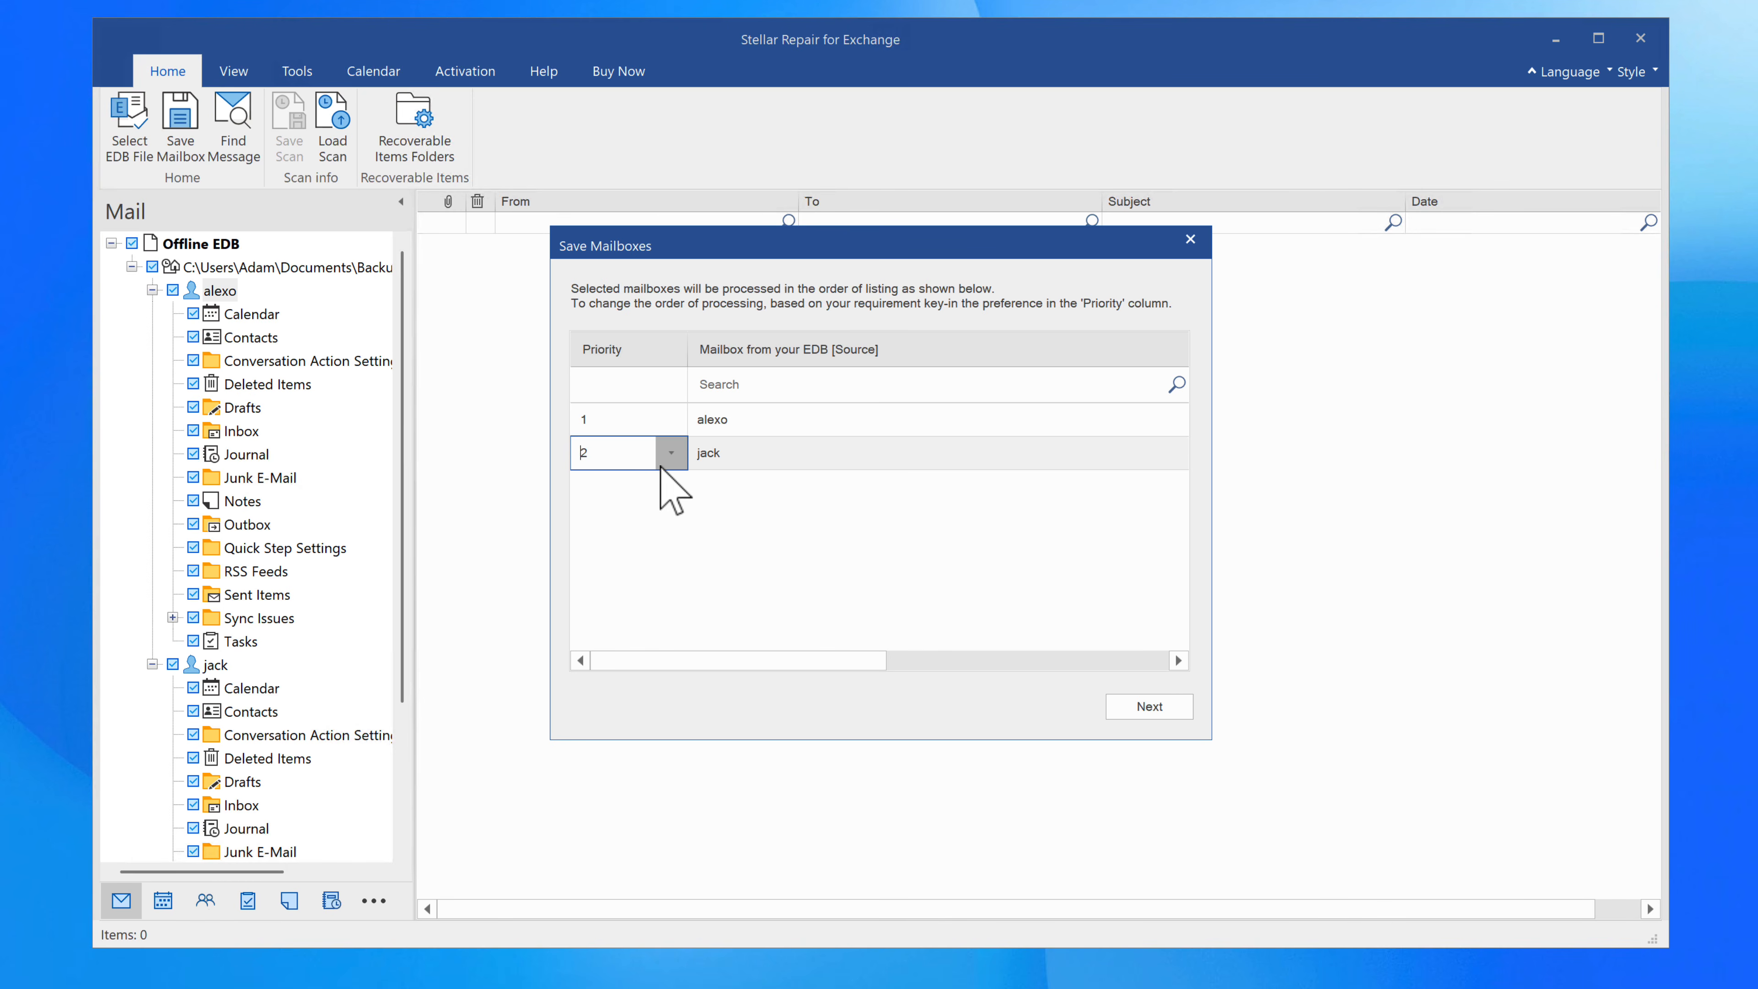
{"action": "left_click", "coordinate": [669, 453]}
{"action": "left_click", "coordinate": [657, 501]}
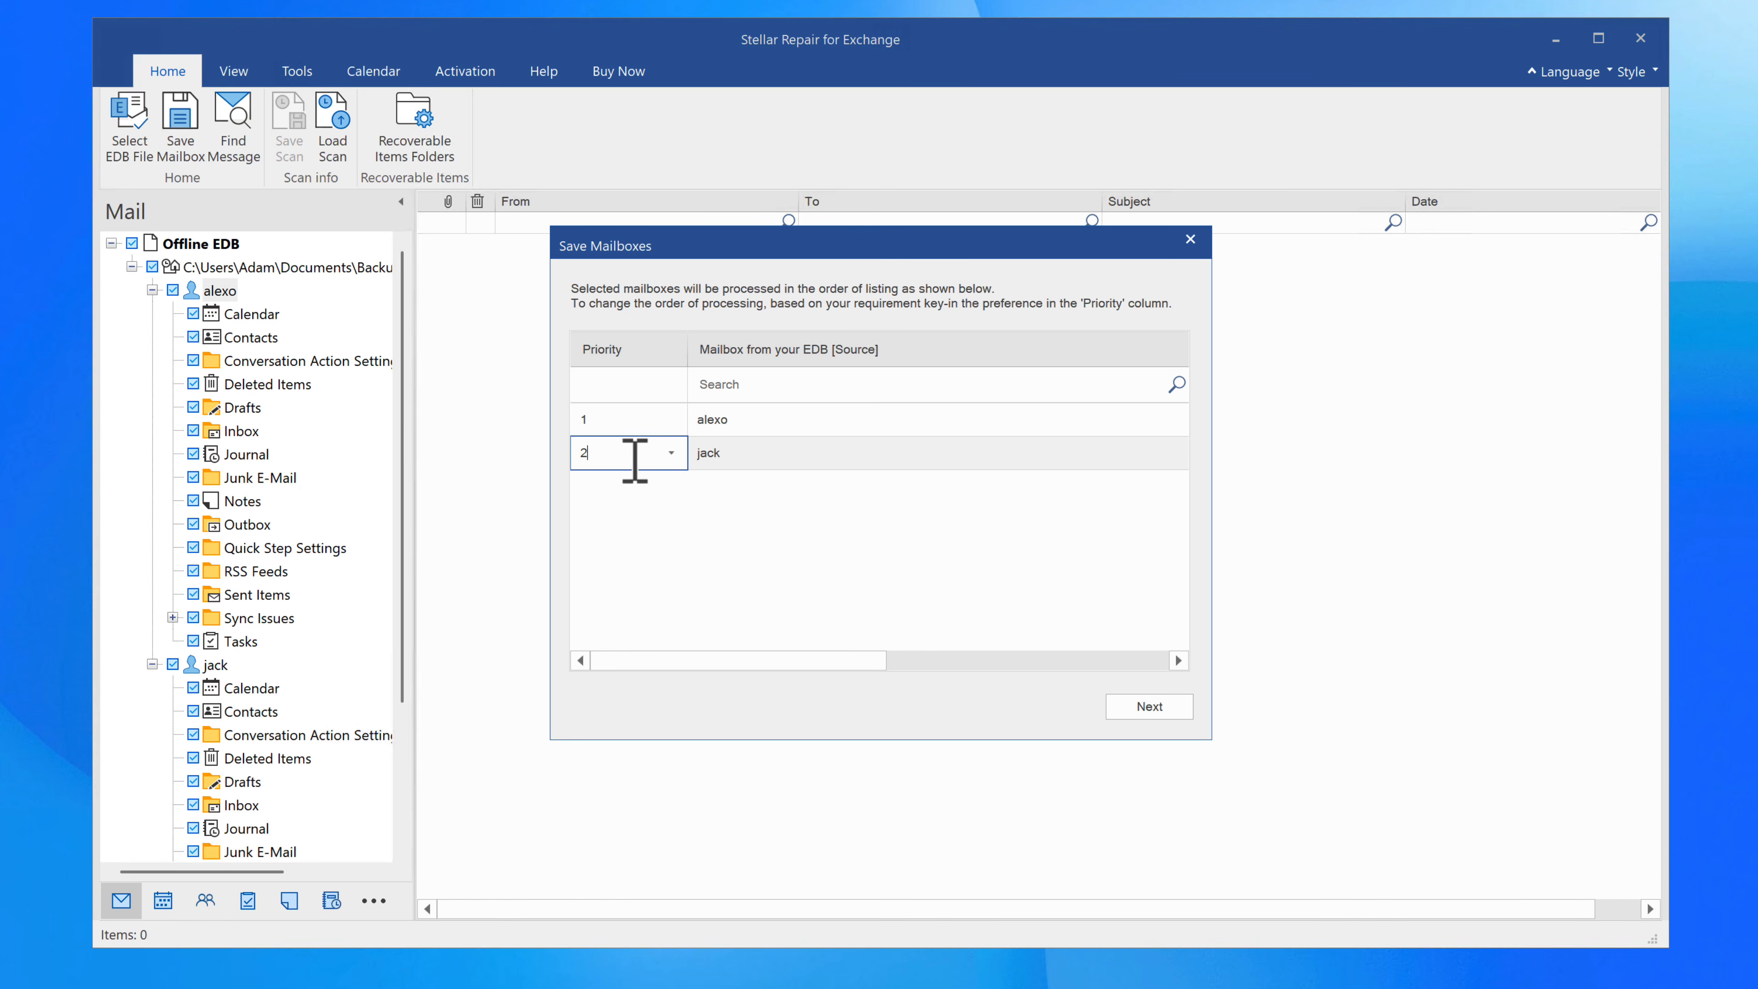
{"action": "left_click", "coordinate": [1162, 713]}
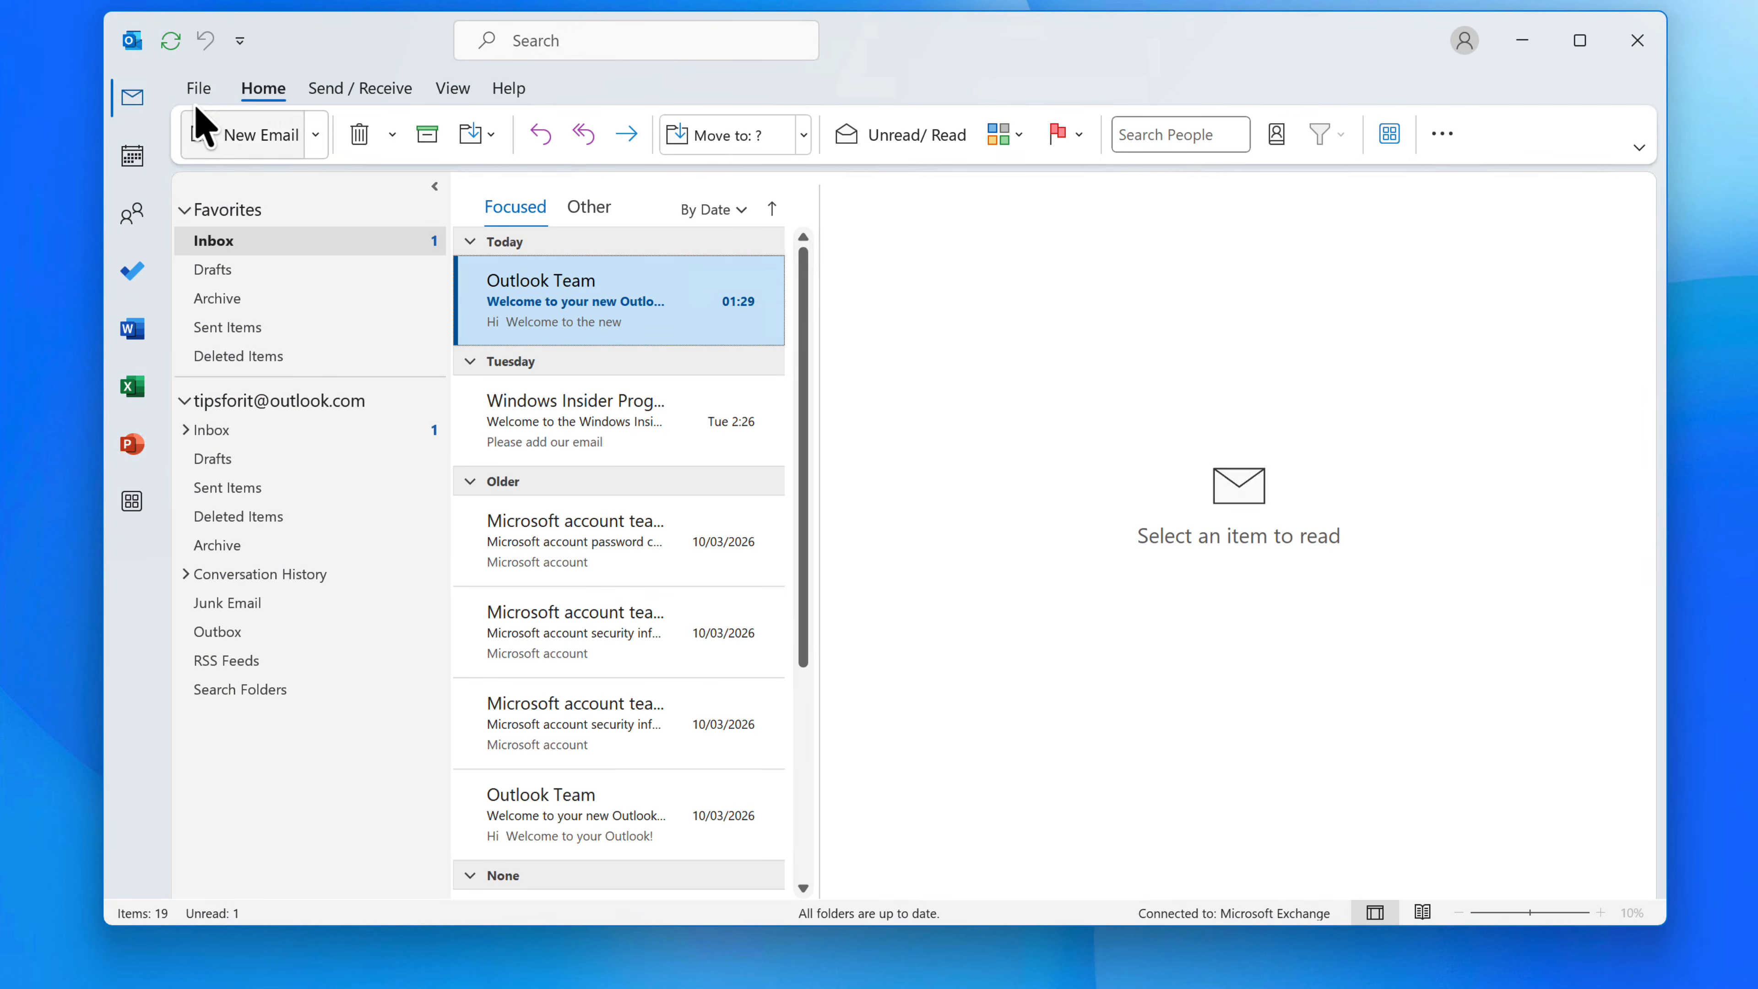
In Outlook, open the first mailbox's PST file from the Stellar_29_05_2026 03_46_15 backup folder and view its Inbox and Sent Items
{"action": "left_click", "coordinate": [195, 88]}
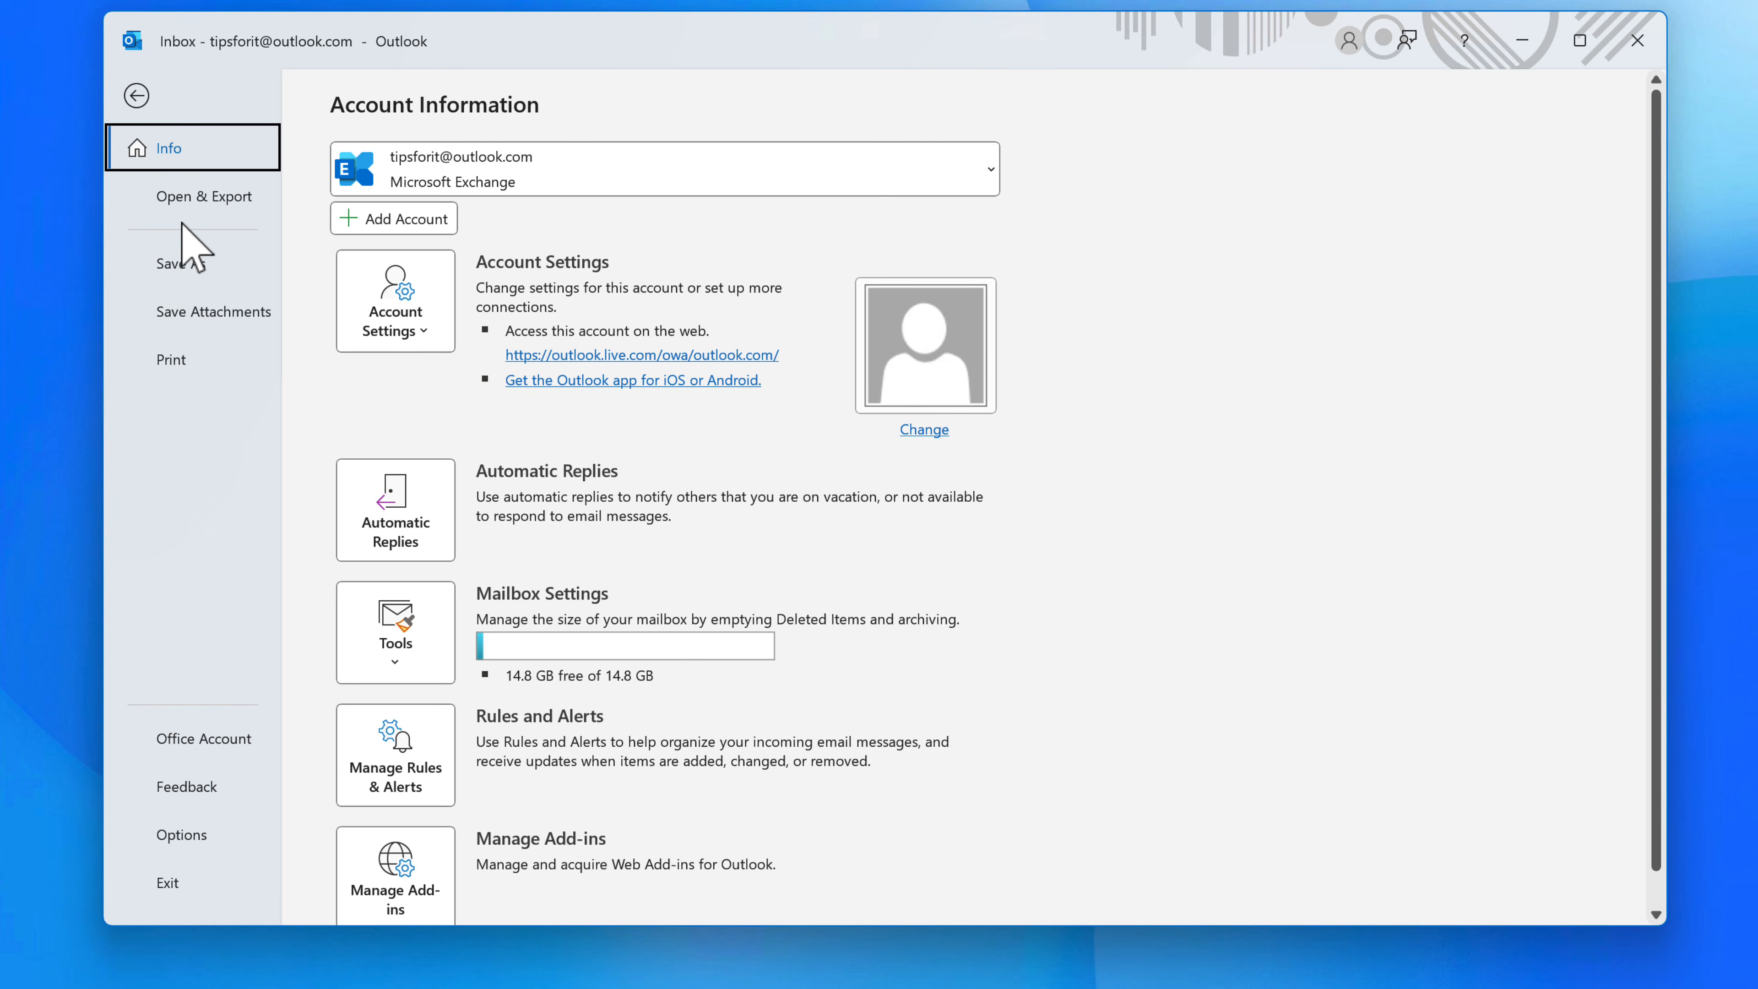
{"action": "left_click", "coordinate": [183, 206]}
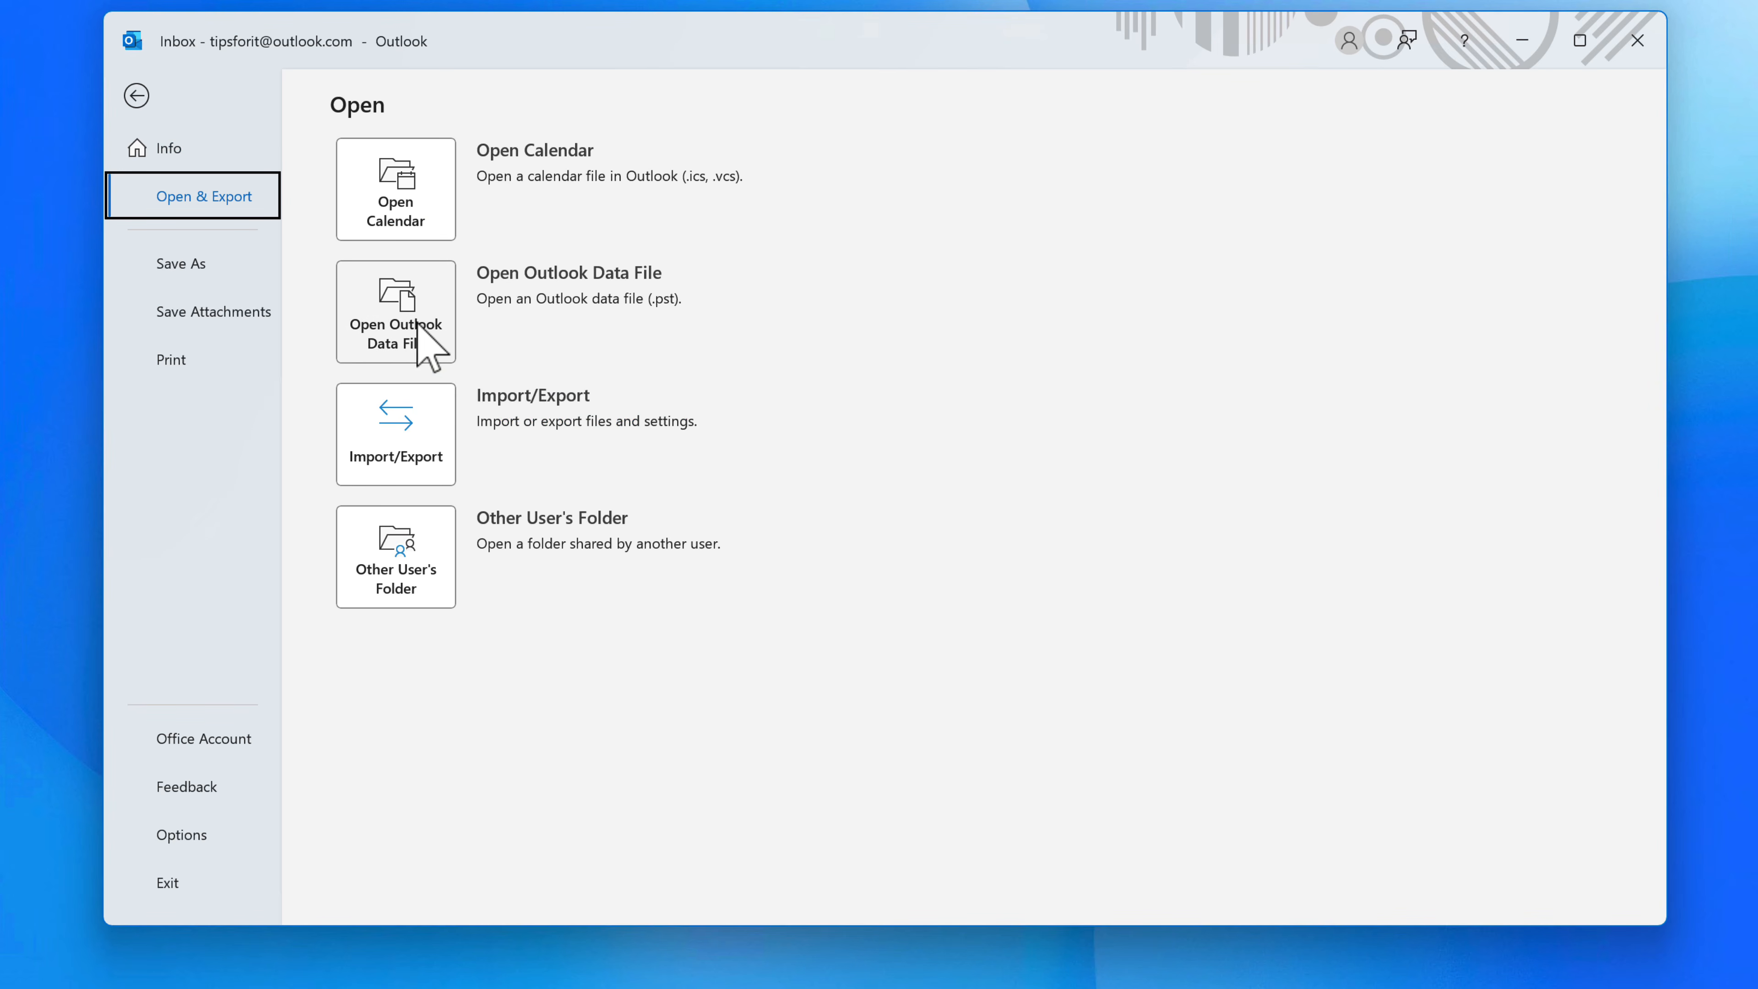
{"action": "left_click", "coordinate": [405, 343]}
{"action": "left_click", "coordinate": [455, 196]}
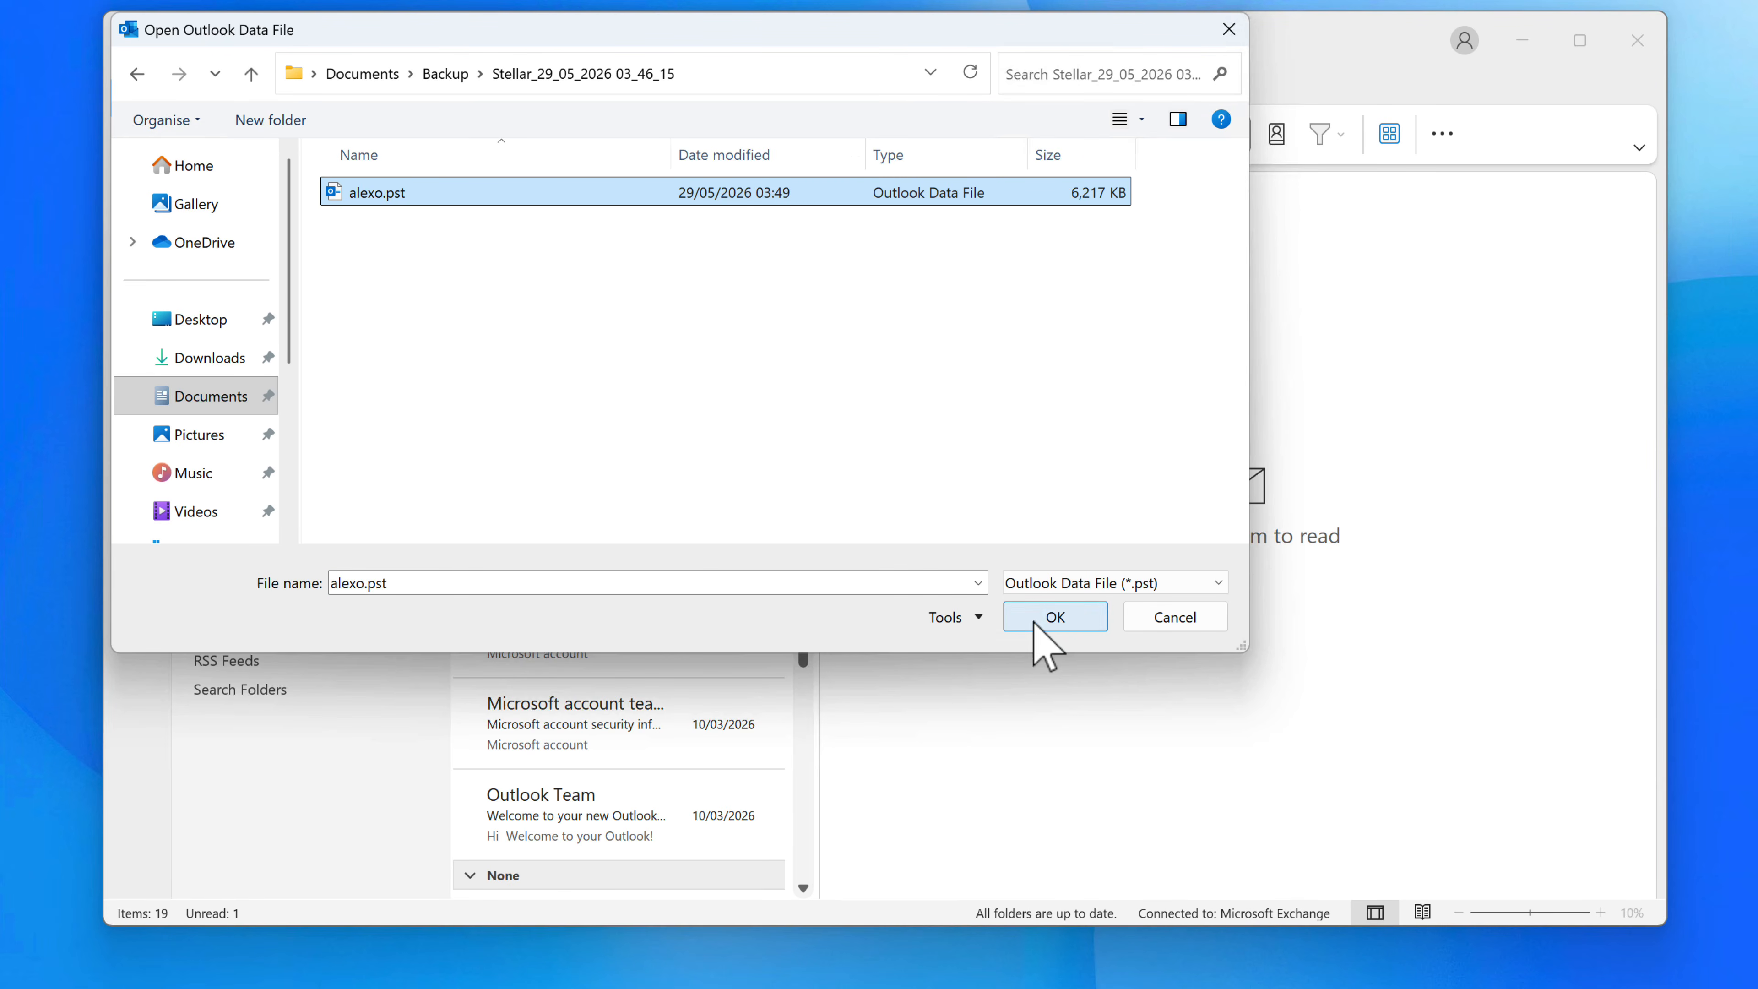
{"action": "left_click", "coordinate": [1055, 617]}
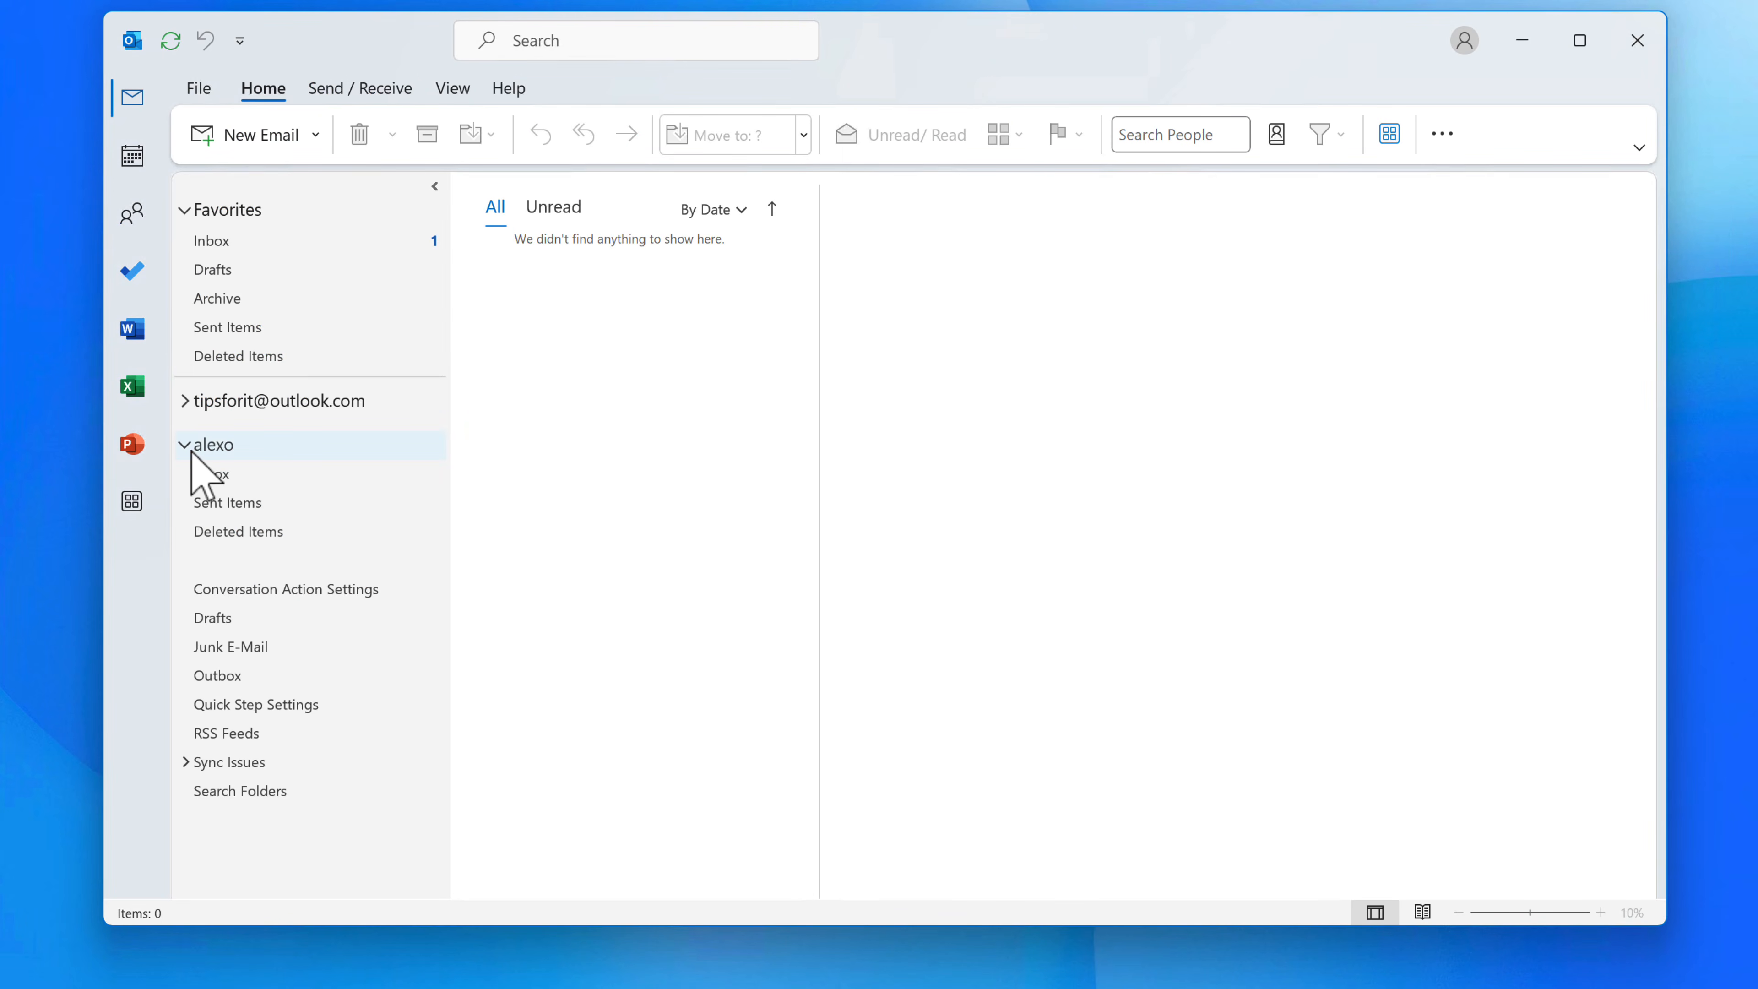
{"action": "left_click", "coordinate": [225, 473]}
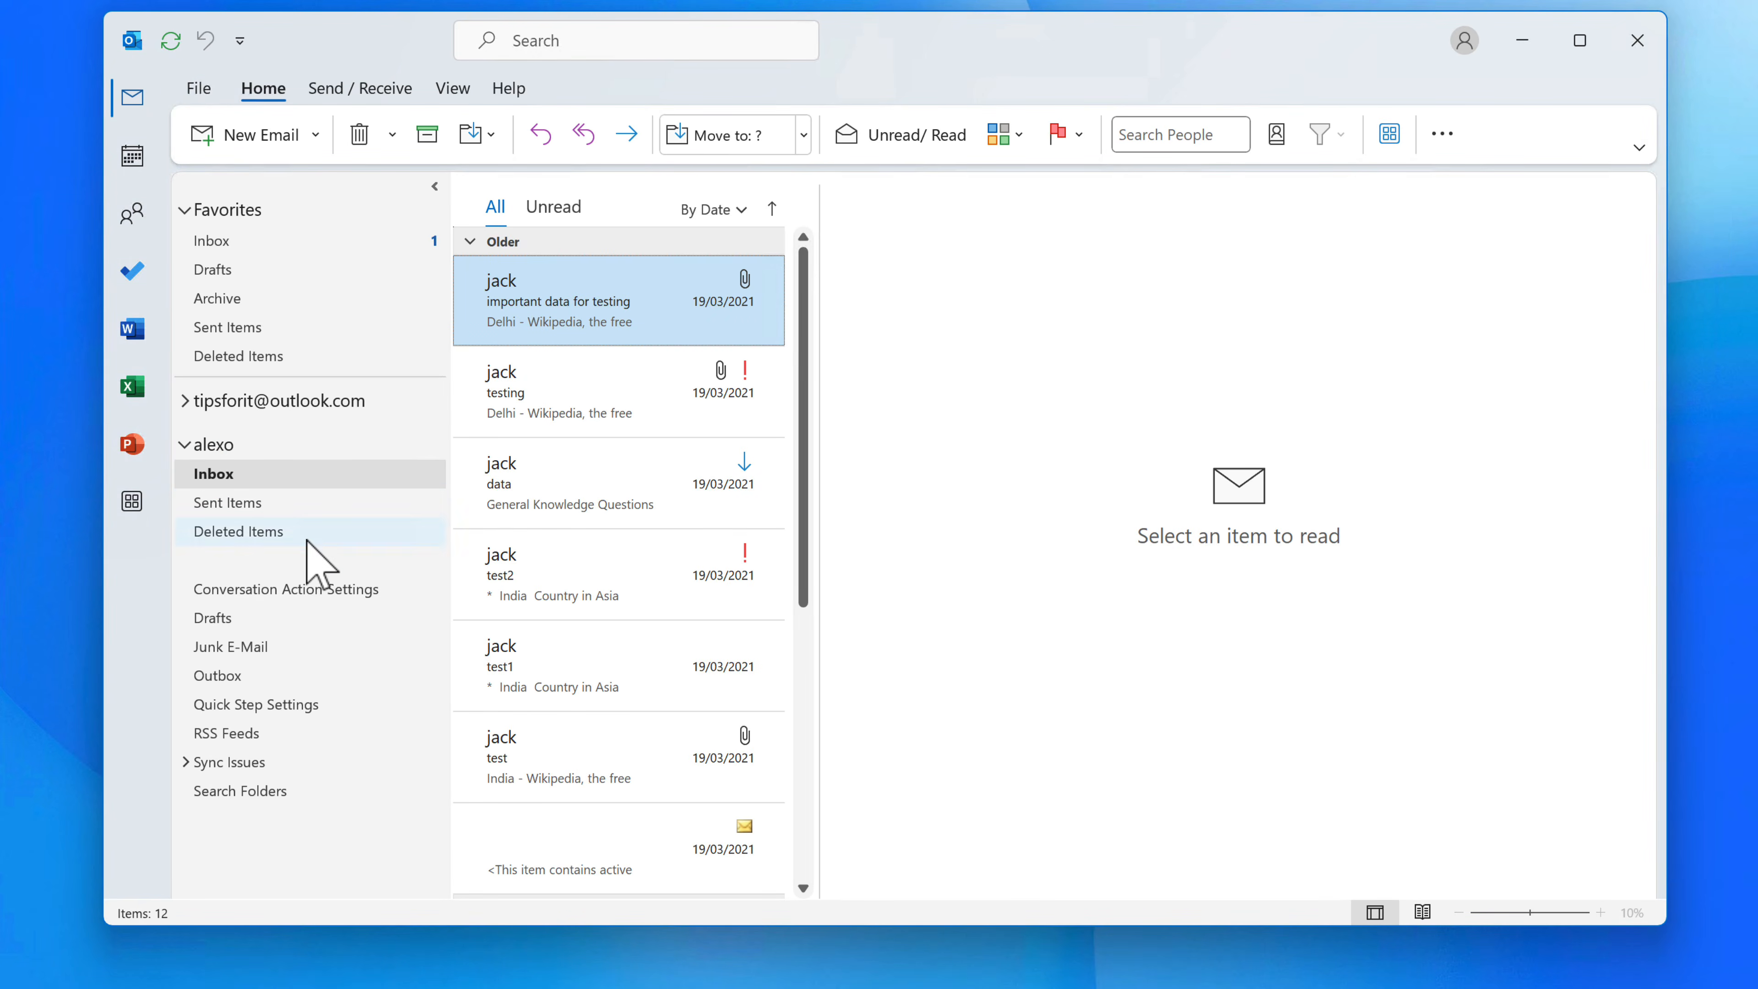
{"action": "left_click", "coordinate": [286, 509]}
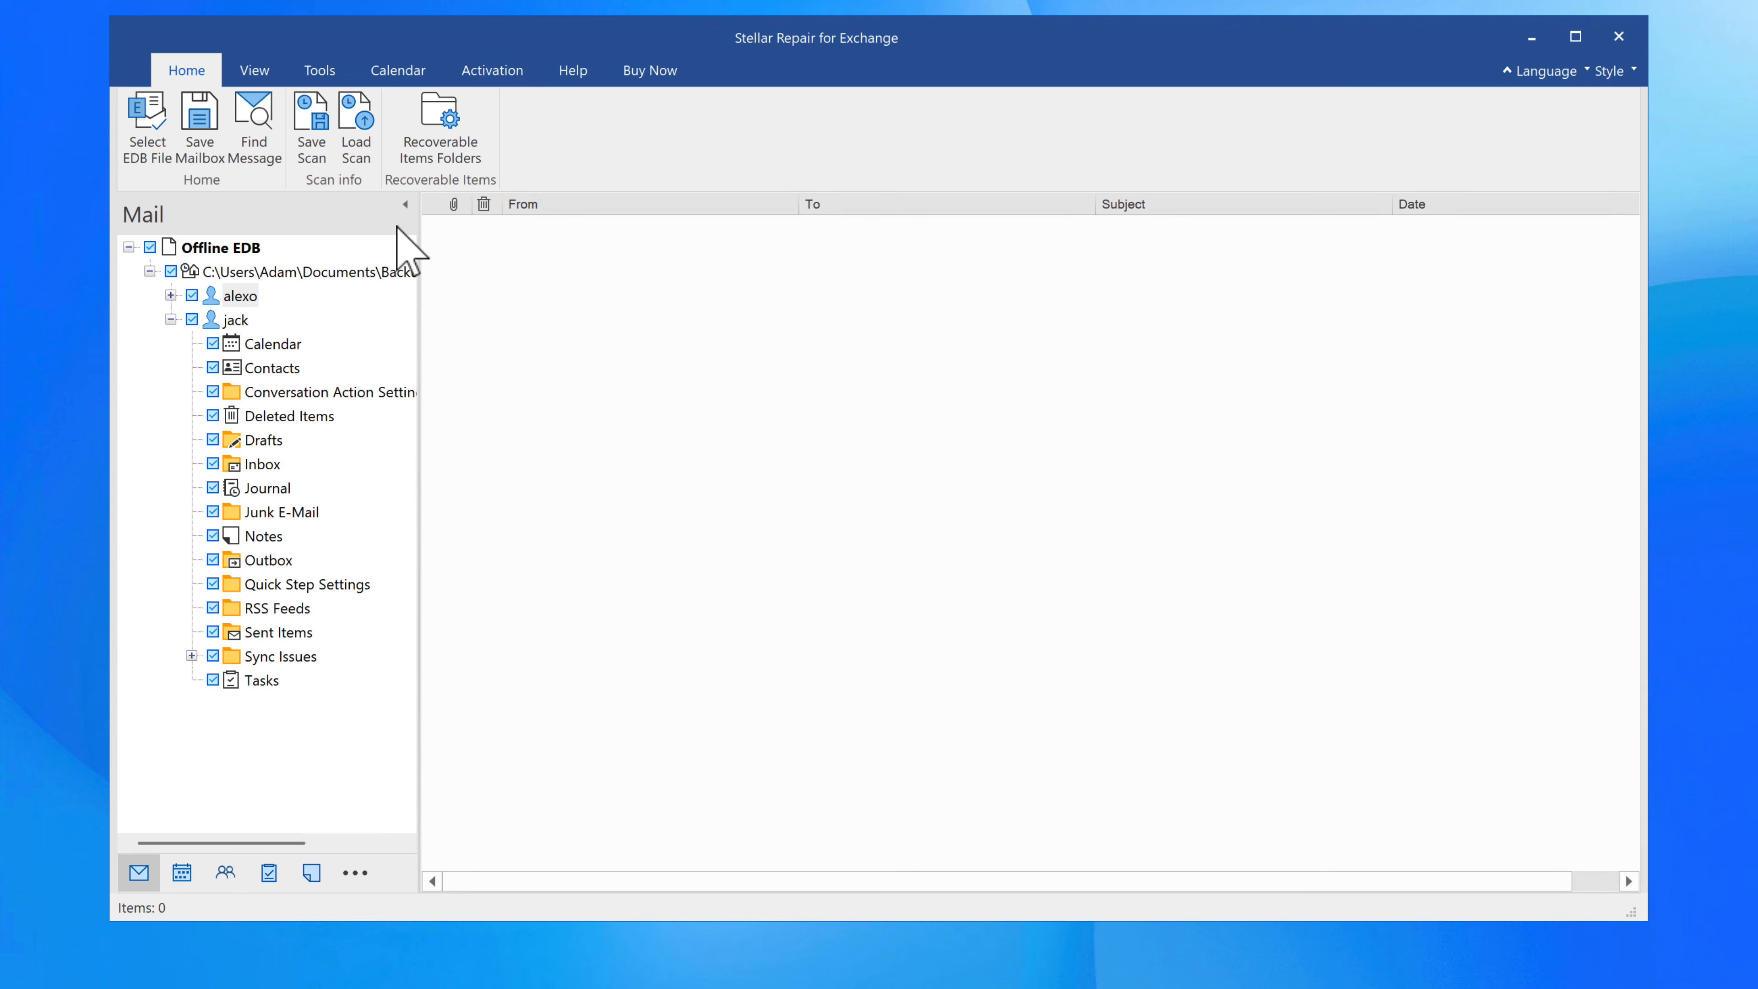
Back in Stellar Repair for Exchange, save the scan information to the Backup folder in Documents and check its containing folder
{"action": "left_click", "coordinate": [309, 131]}
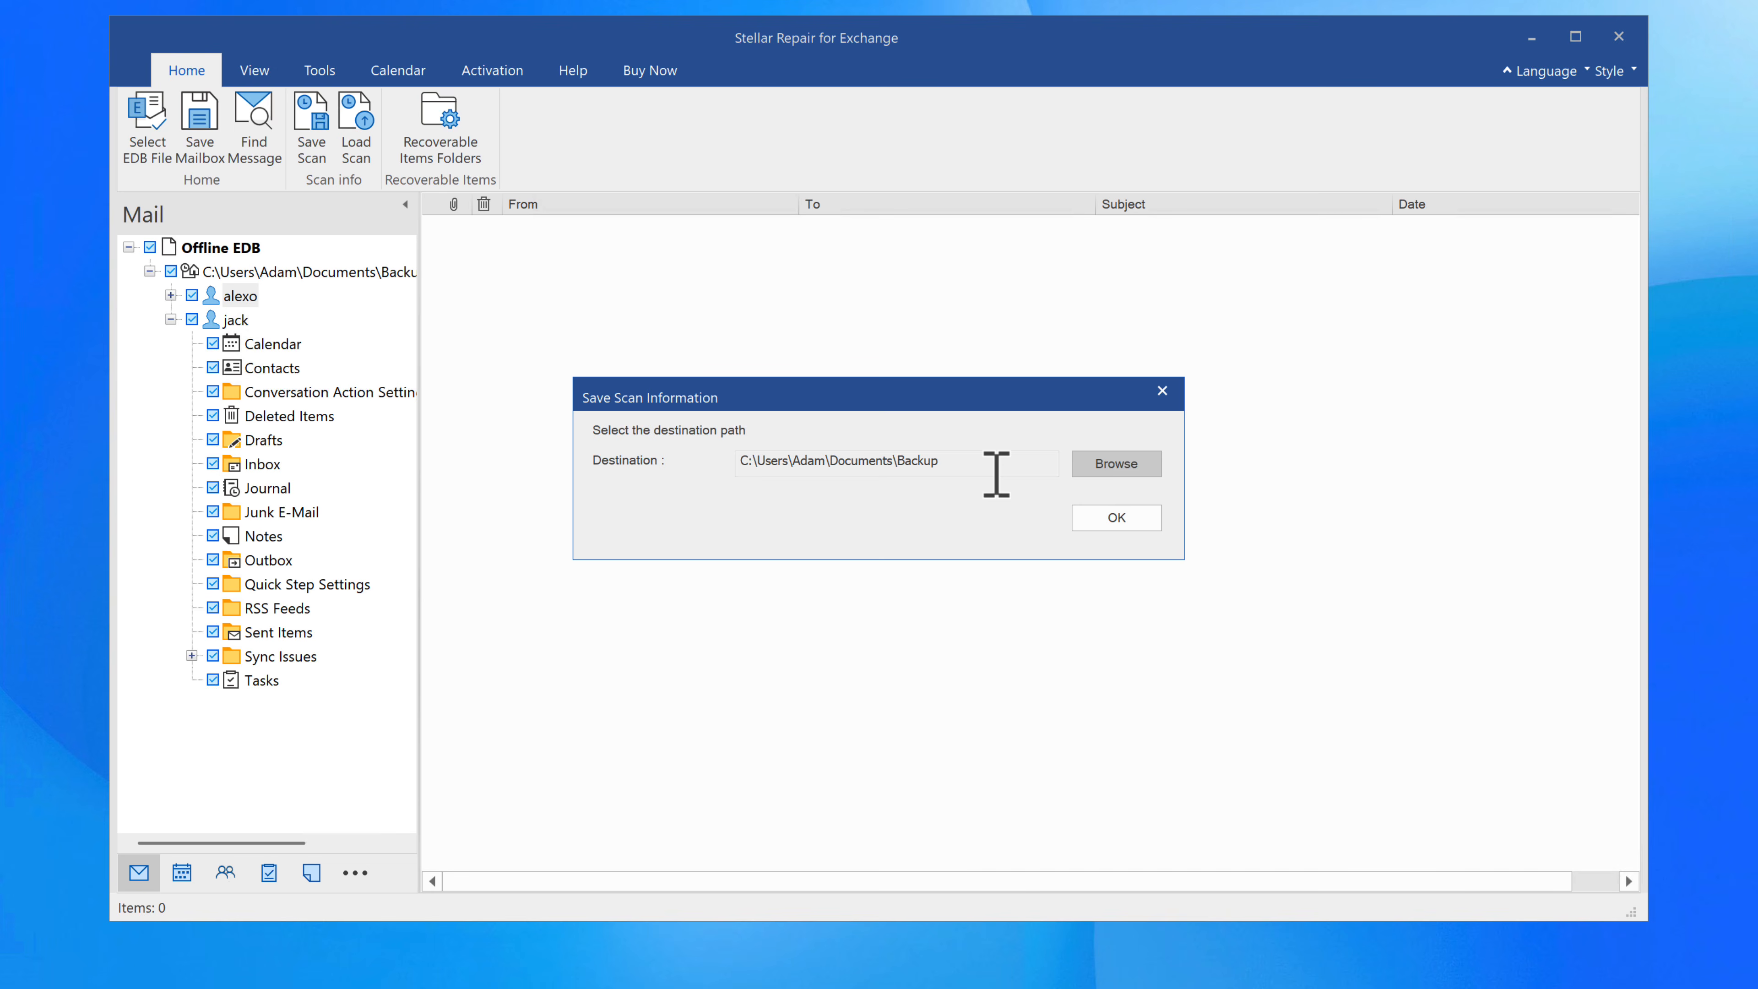
{"action": "left_click", "coordinate": [1102, 521]}
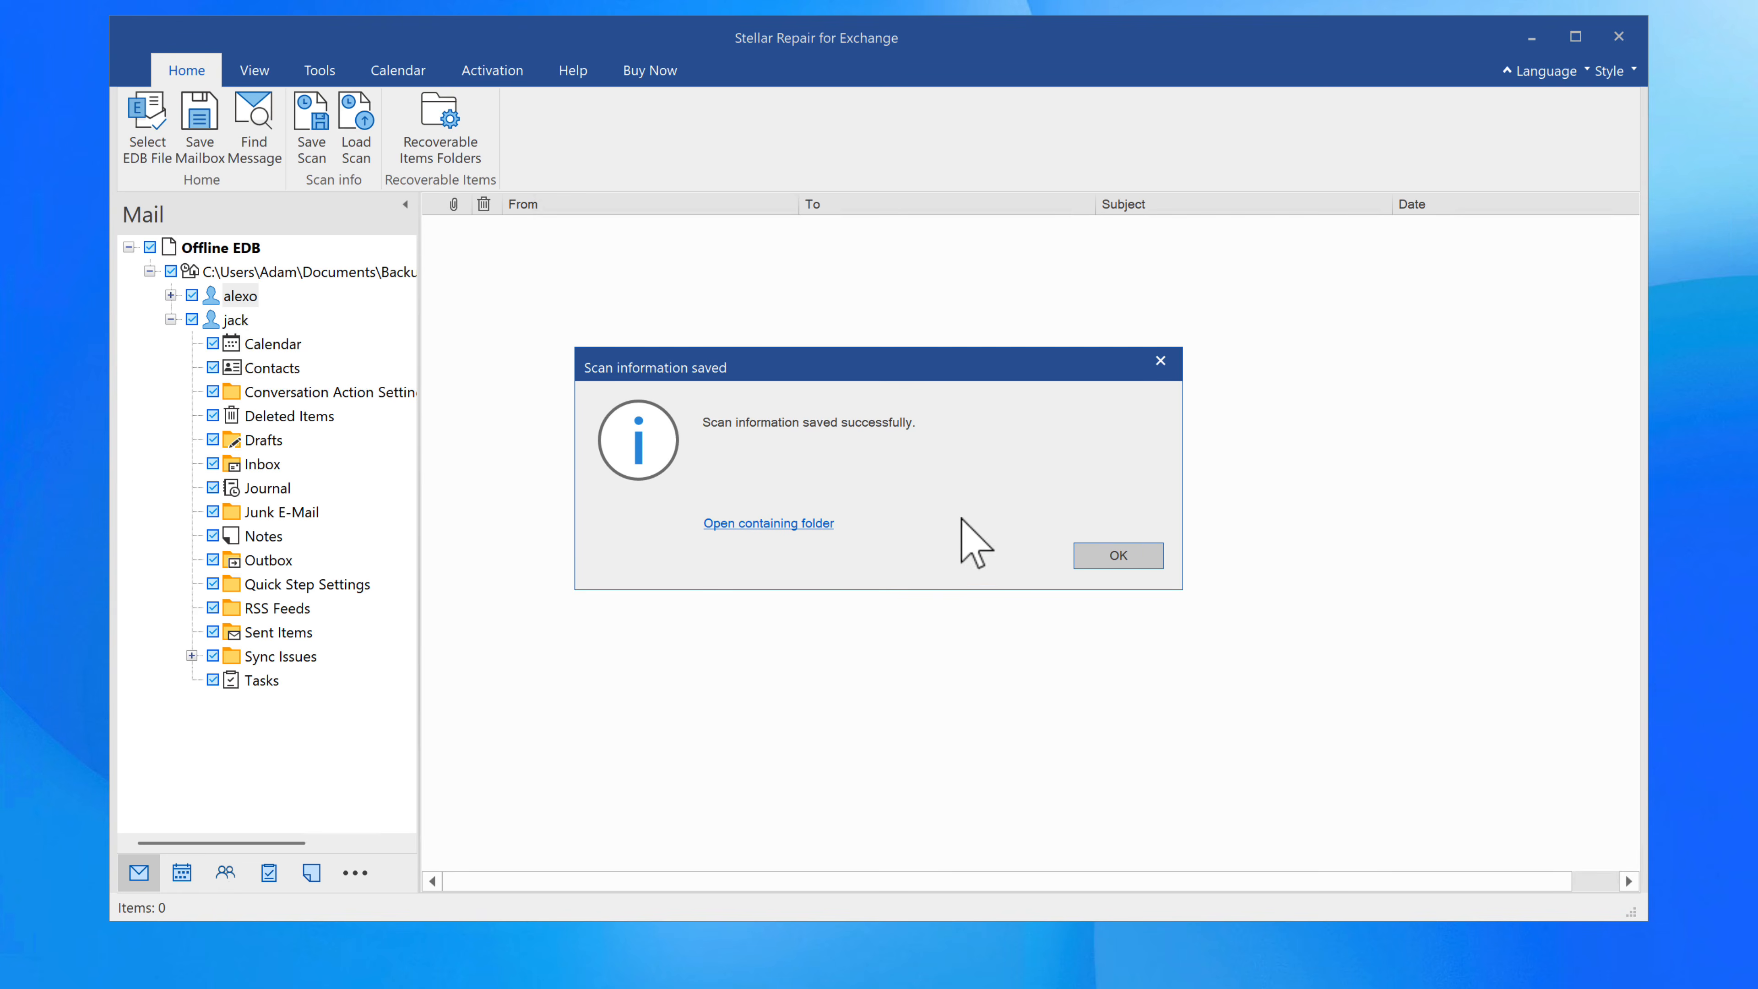
{"action": "left_click", "coordinate": [766, 524]}
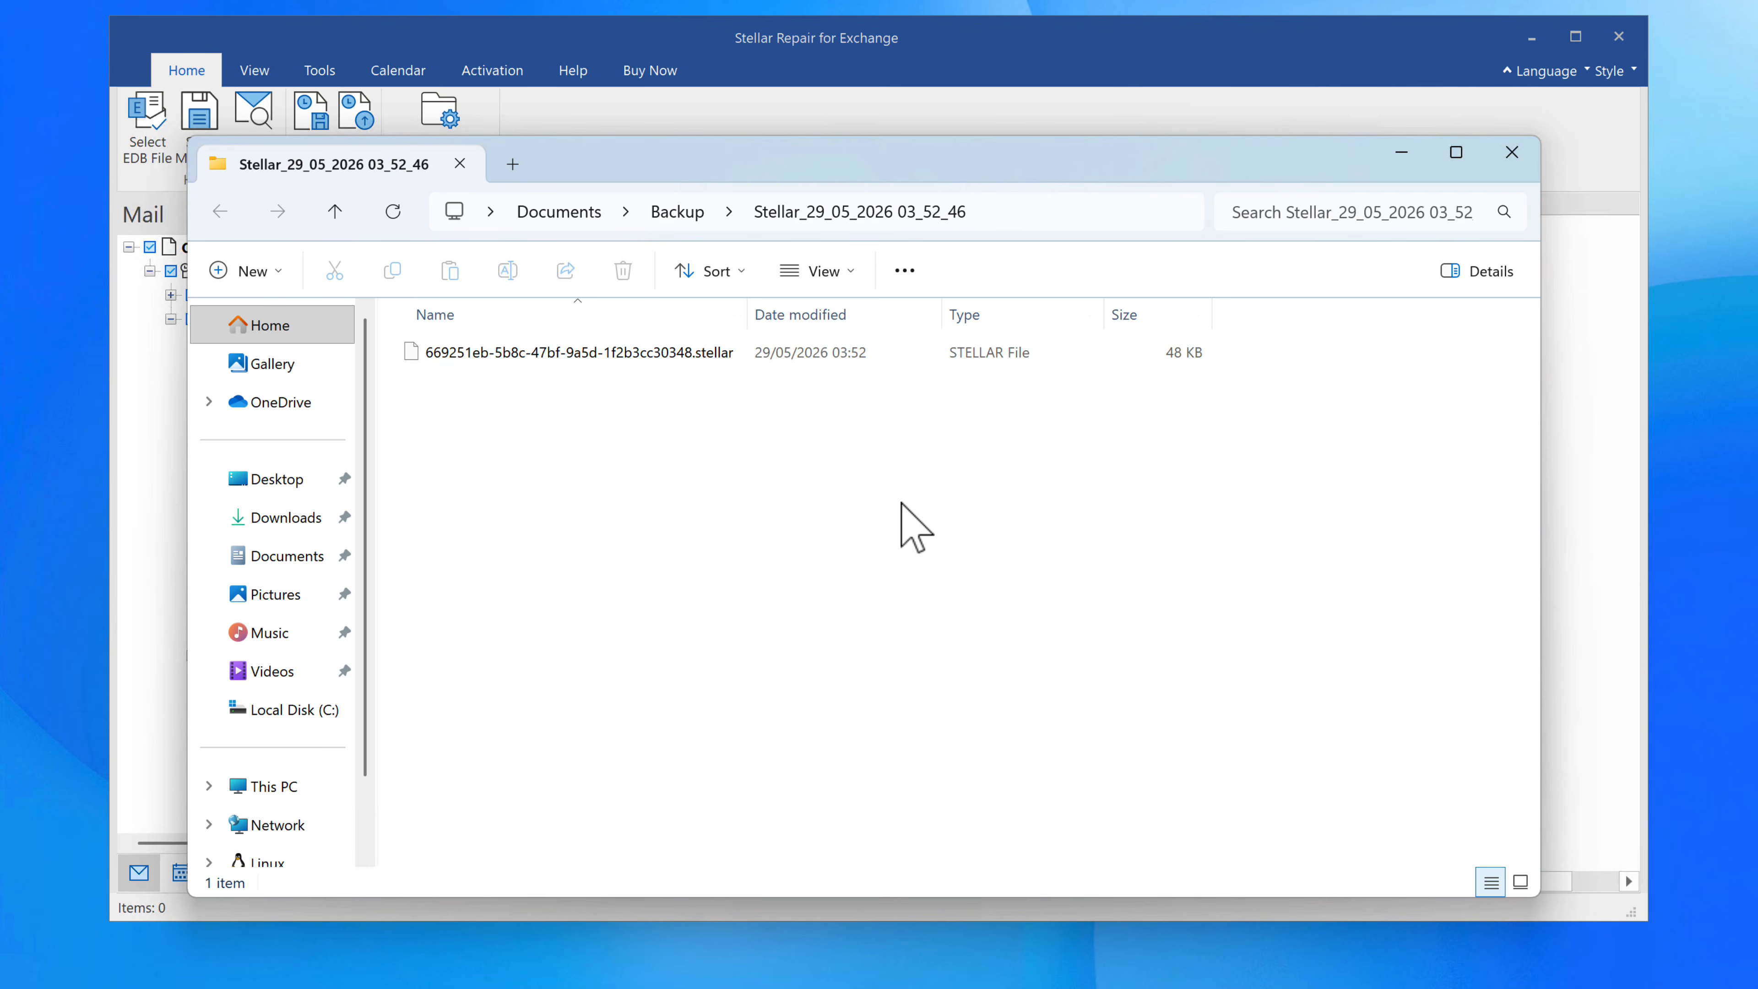
{"action": "left_click", "coordinate": [1512, 159]}
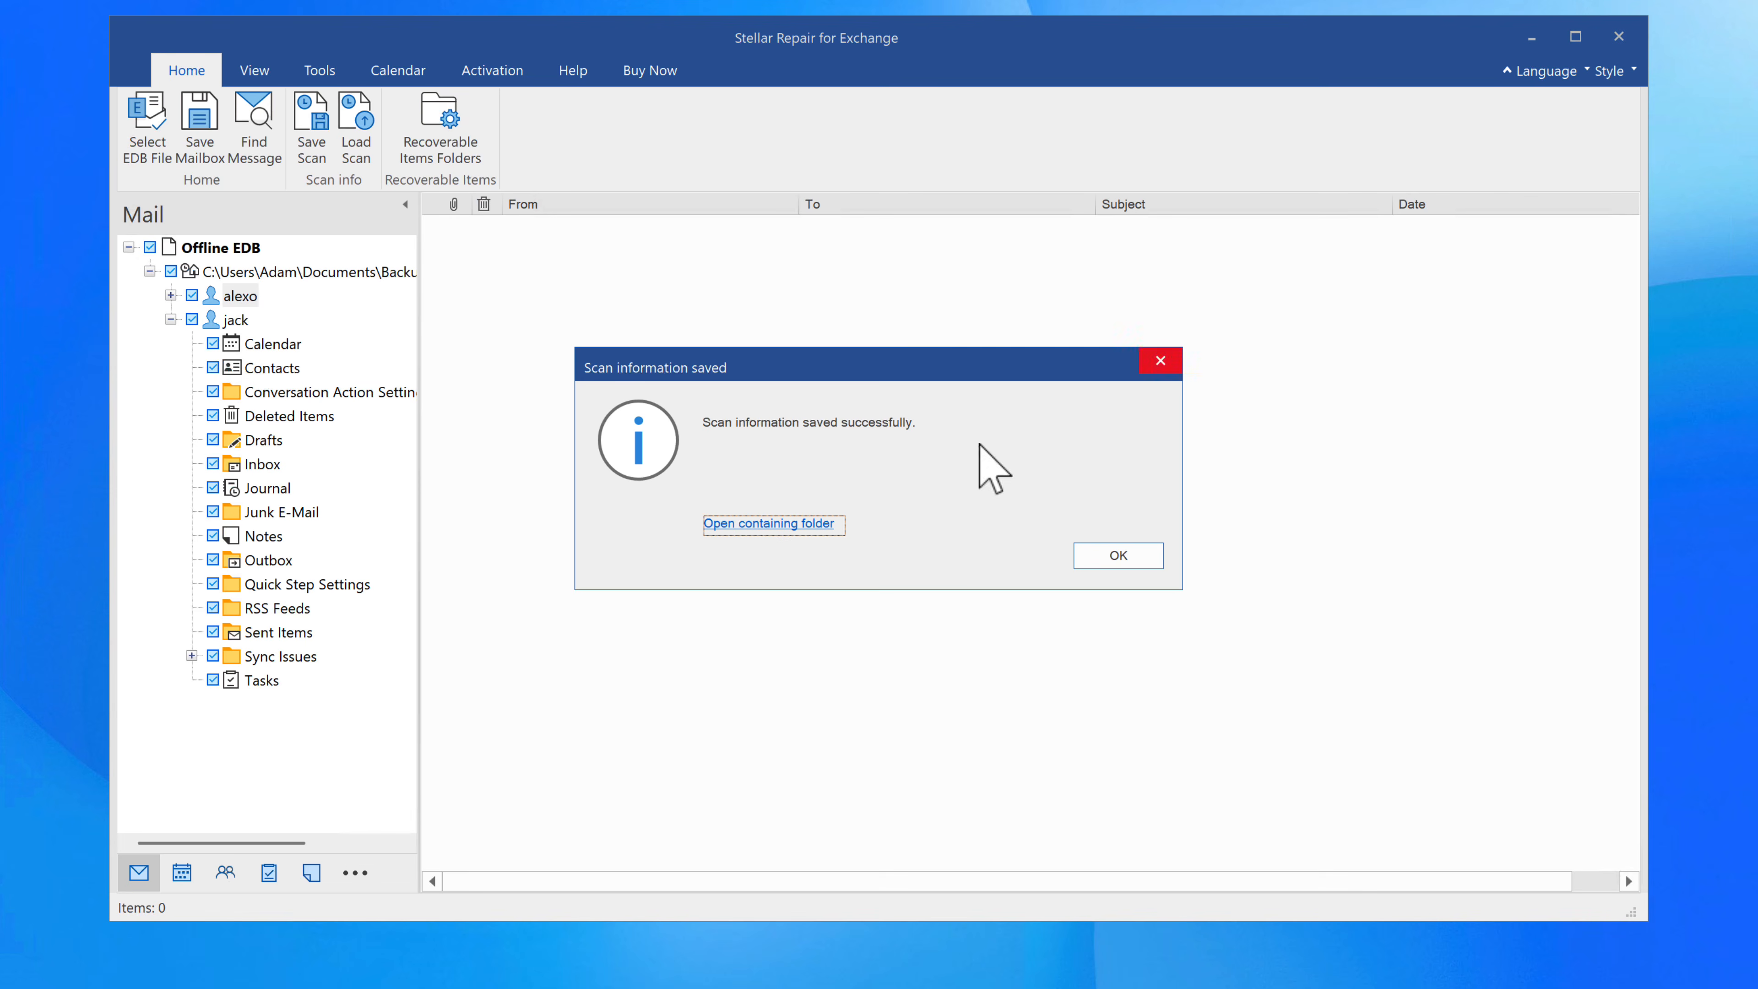